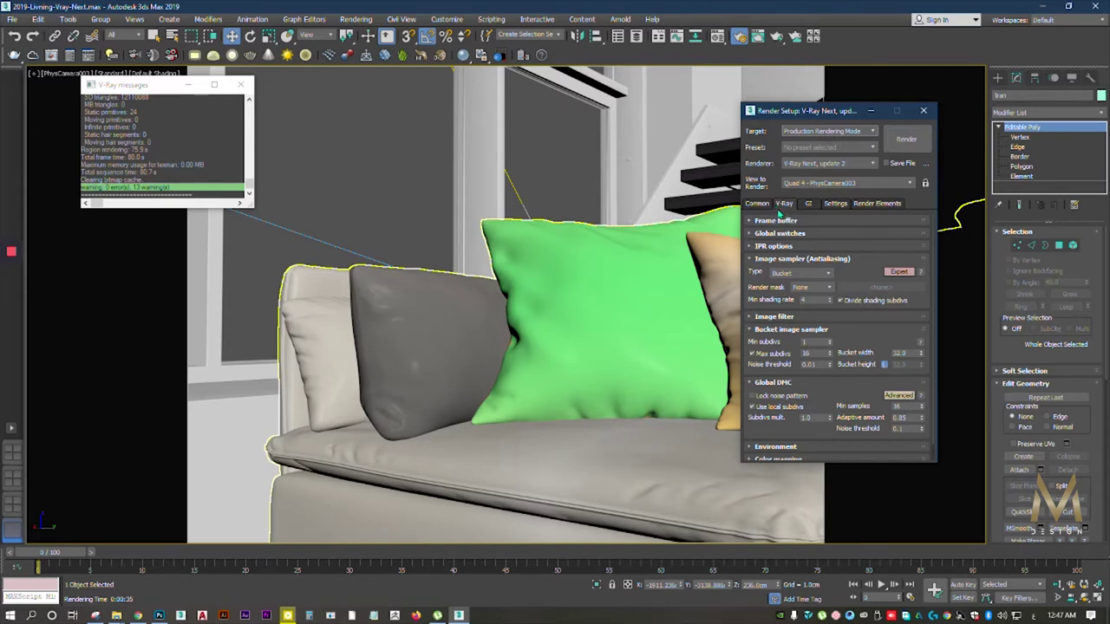
Step: Move Render Setup aside, collapse the Image sampler rollouts, and select the sofa group
{"action": "left_click_drag", "start_coordinate": [791, 112], "coordinate": [853, 108]}
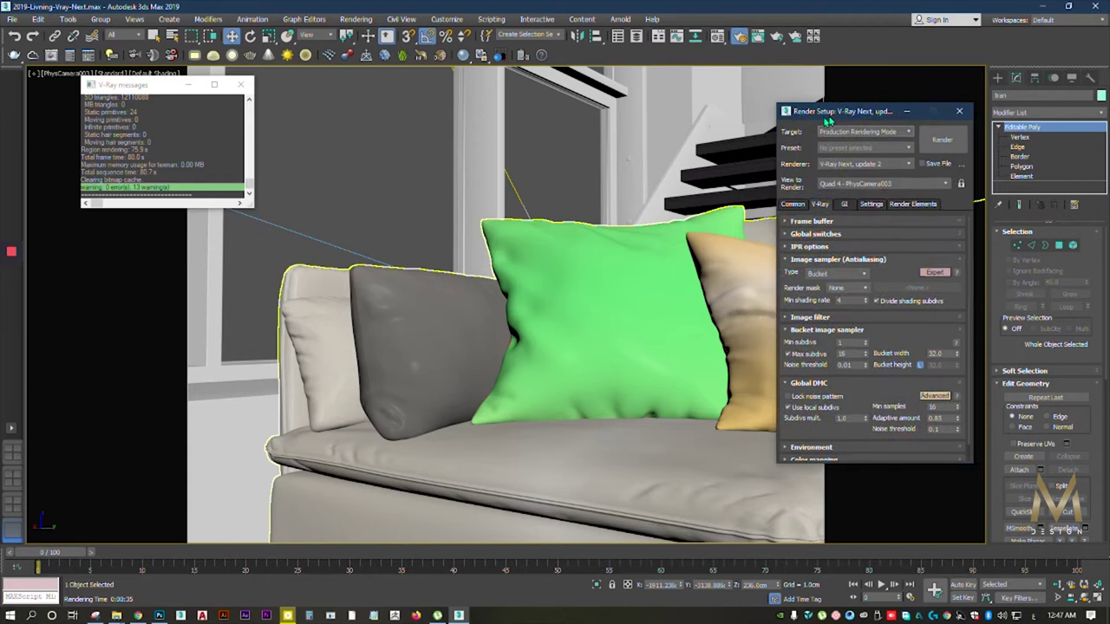
{"action": "left_click", "coordinate": [828, 254]}
{"action": "left_click", "coordinate": [831, 279]}
{"action": "left_click", "coordinate": [630, 268]}
Step: View the scene through PhysCamera001 and disable V-Ray's built-in frame buffer
{"action": "key", "text": "c"}
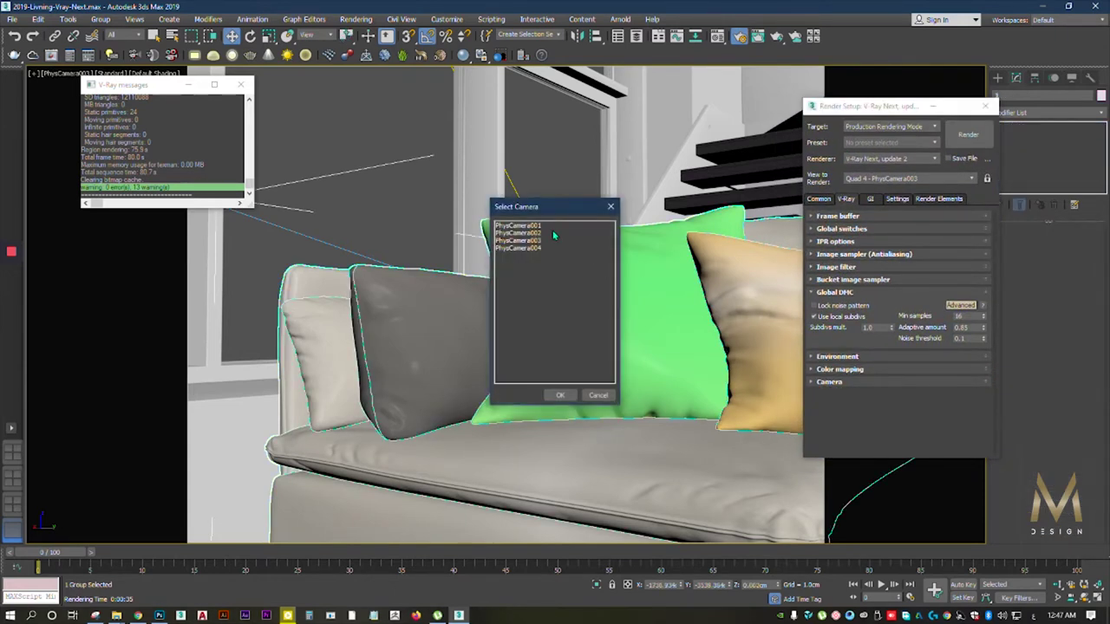
{"action": "double_click", "coordinate": [555, 232]}
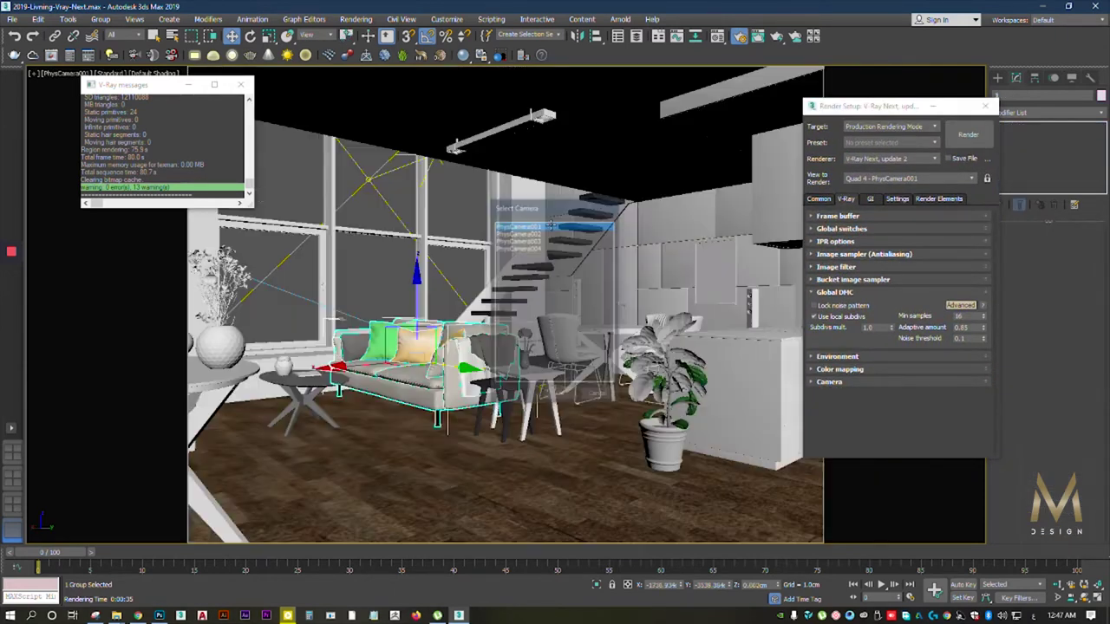
{"action": "left_click", "coordinate": [813, 216]}
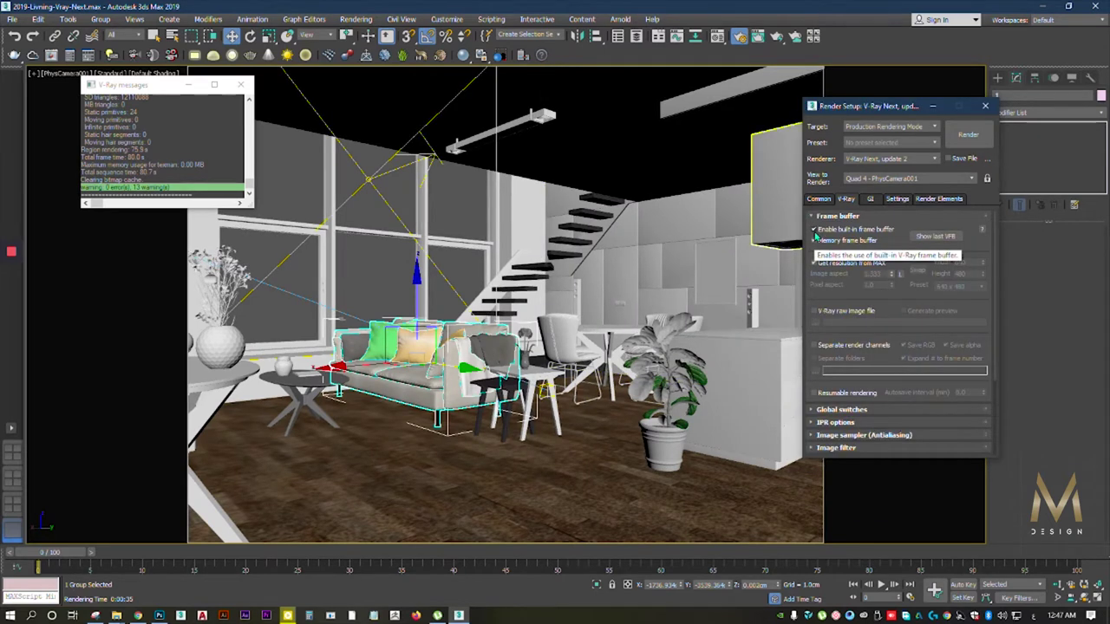
{"action": "left_click", "coordinate": [813, 229]}
Step: Start a test render of the camera view and cancel it partway through
{"action": "left_click", "coordinate": [967, 135]}
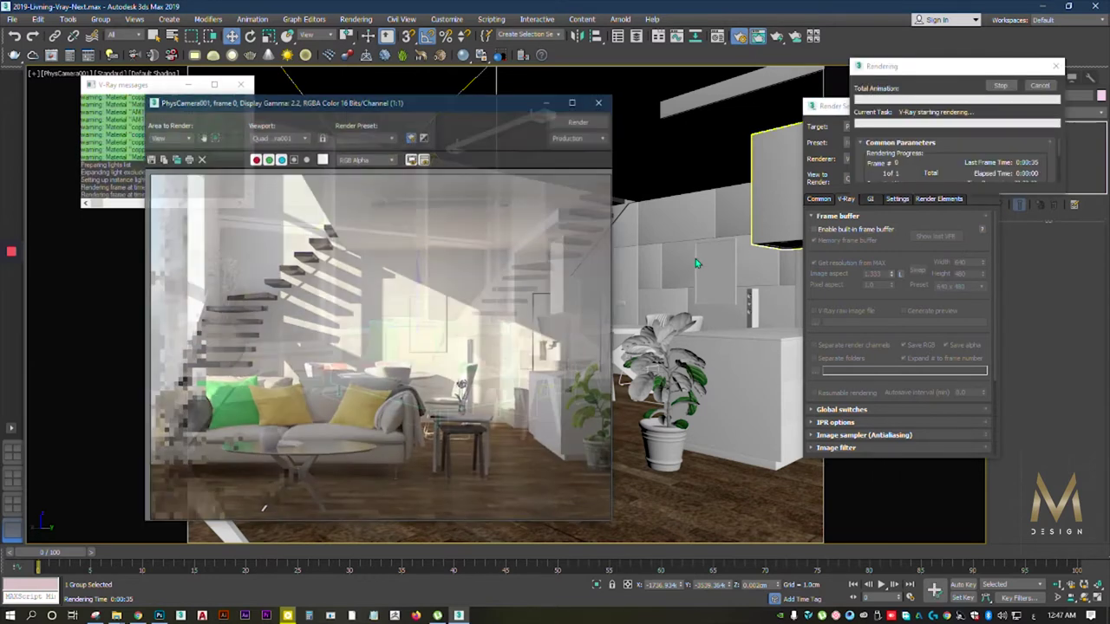
{"action": "left_click_drag", "start_coordinate": [422, 97], "coordinate": [475, 94]}
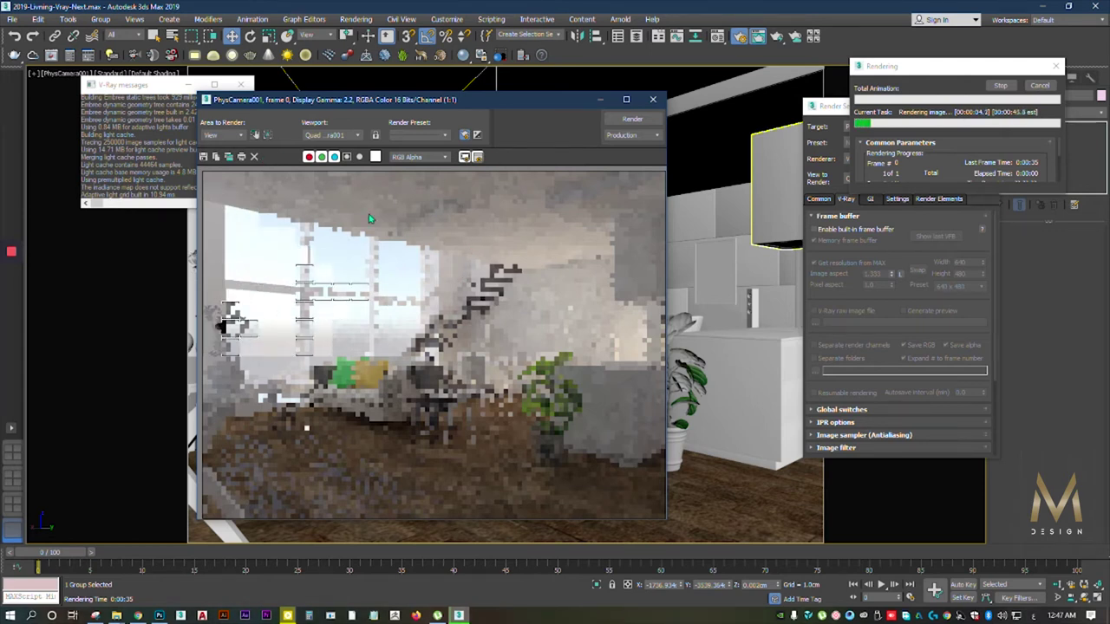
{"action": "left_click", "coordinate": [1037, 85]}
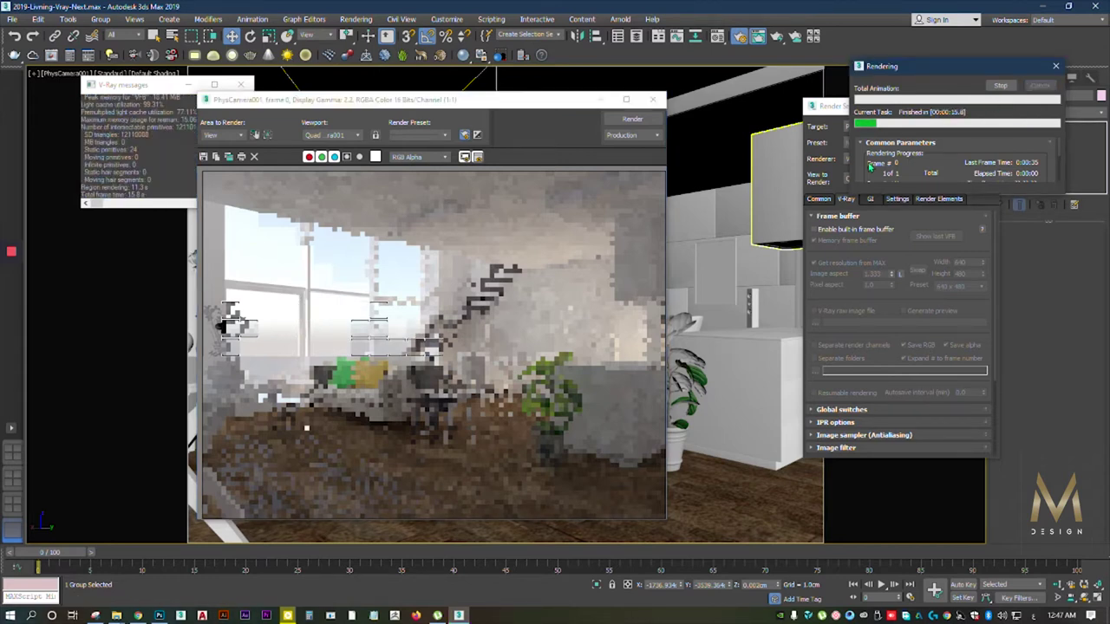
{"action": "left_click", "coordinate": [817, 231]}
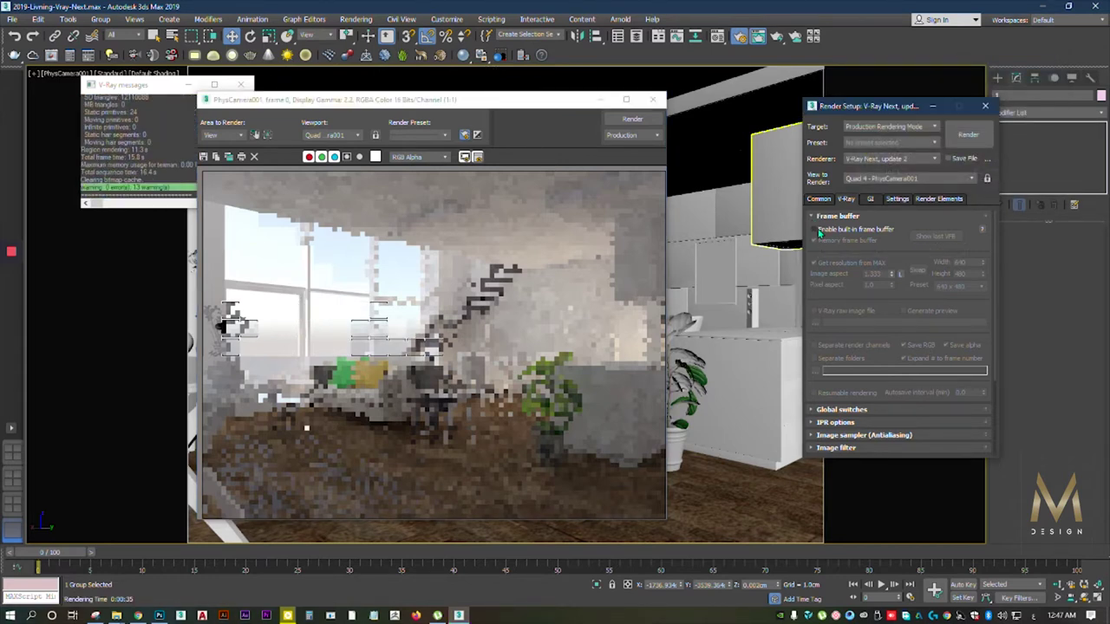
Step: Re-enable V-Ray's built-in frame buffer and show the last V-Ray render
{"action": "left_click", "coordinate": [842, 230]}
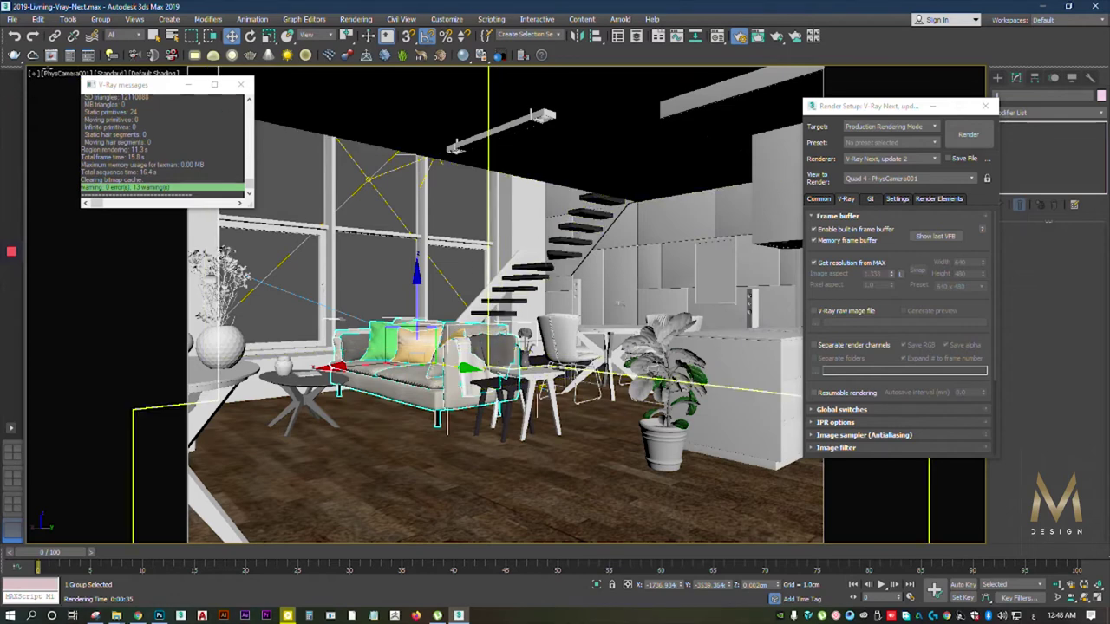
{"action": "left_click", "coordinate": [51, 56]}
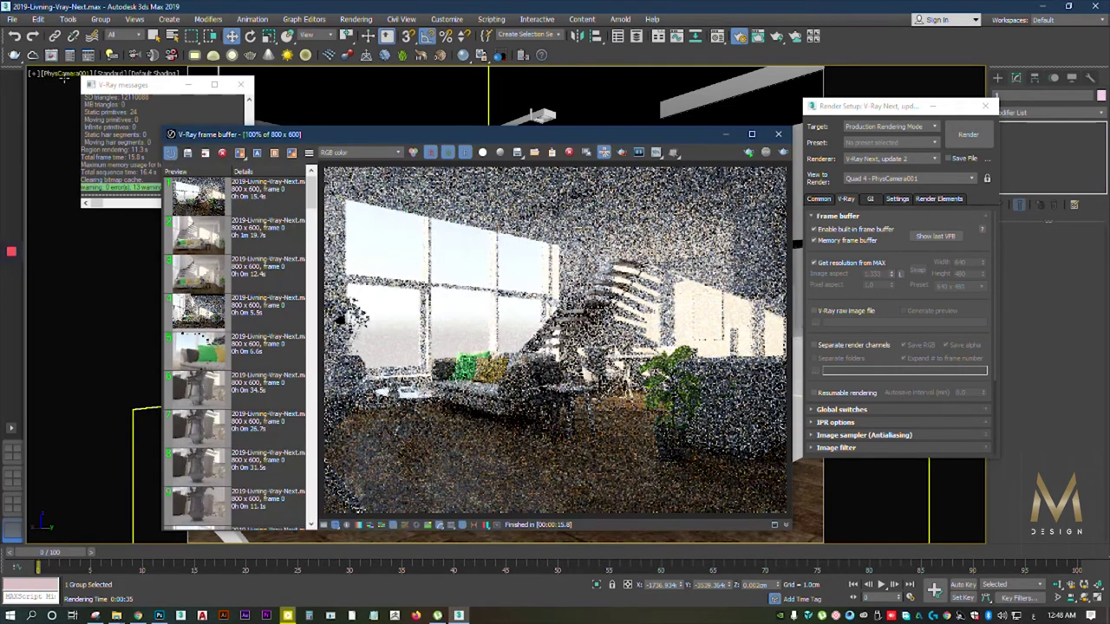
{"action": "left_click", "coordinate": [778, 133]}
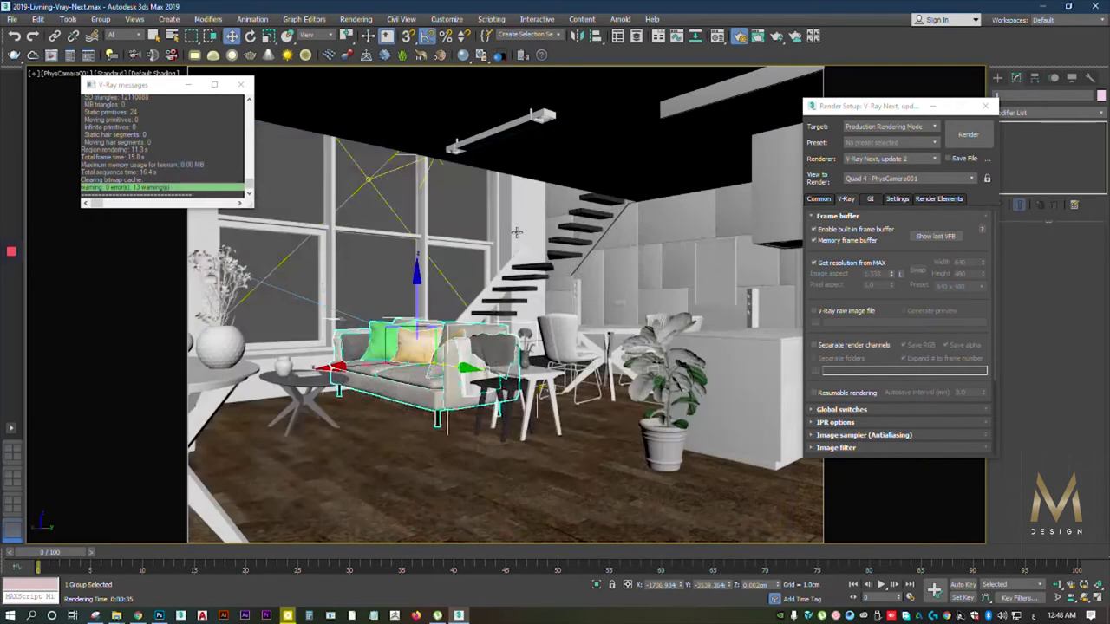
{"action": "right_click", "coordinate": [442, 227]}
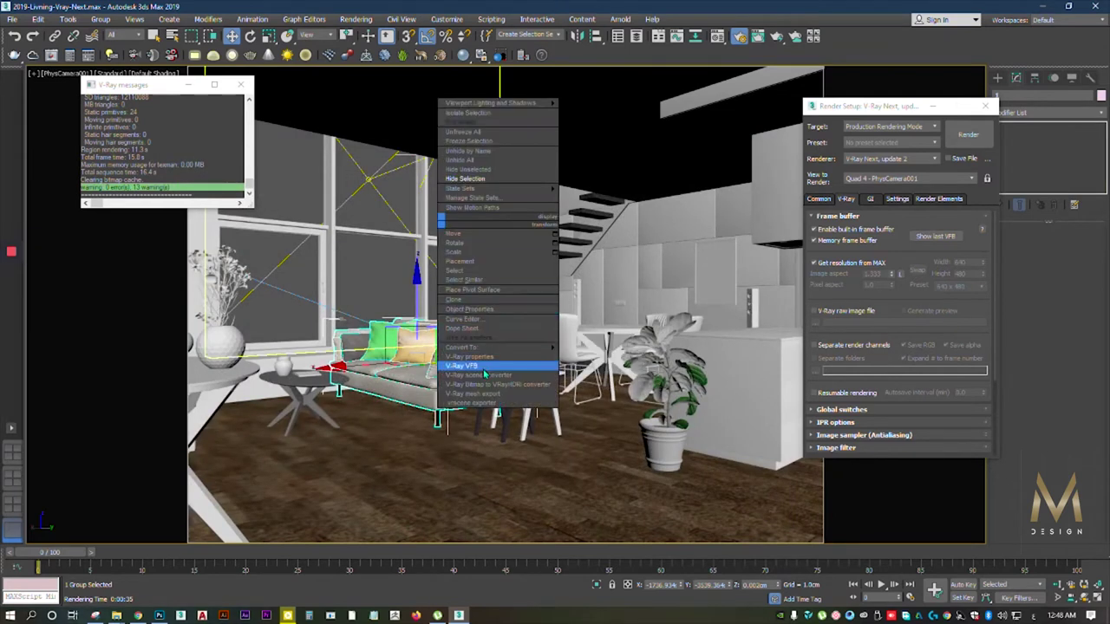
{"action": "mouse_move", "coordinate": [461, 347]}
{"action": "left_click", "coordinate": [857, 122]}
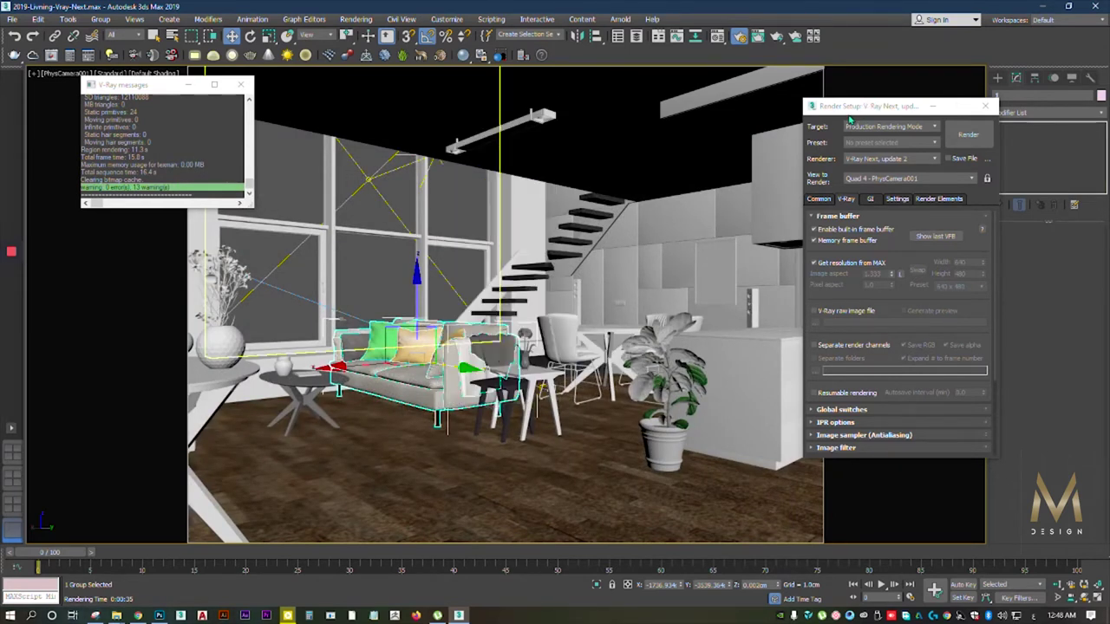
Step: Reopen the last render with its history, then collapse the Frame buffer rollout
{"action": "left_click", "coordinate": [926, 238]}
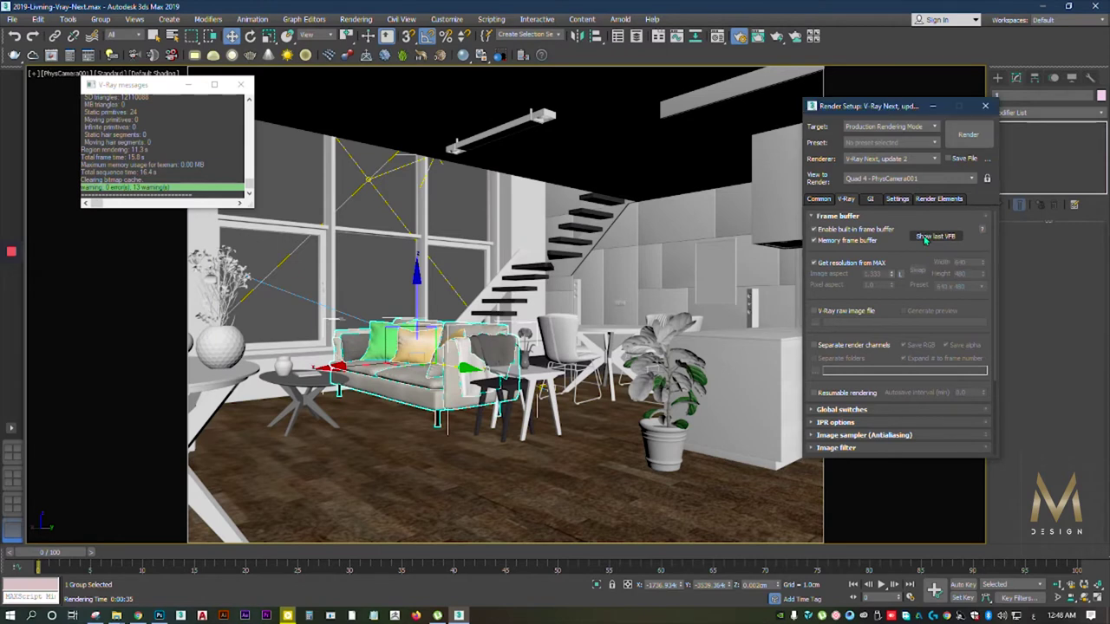
{"action": "left_click", "coordinate": [922, 239]}
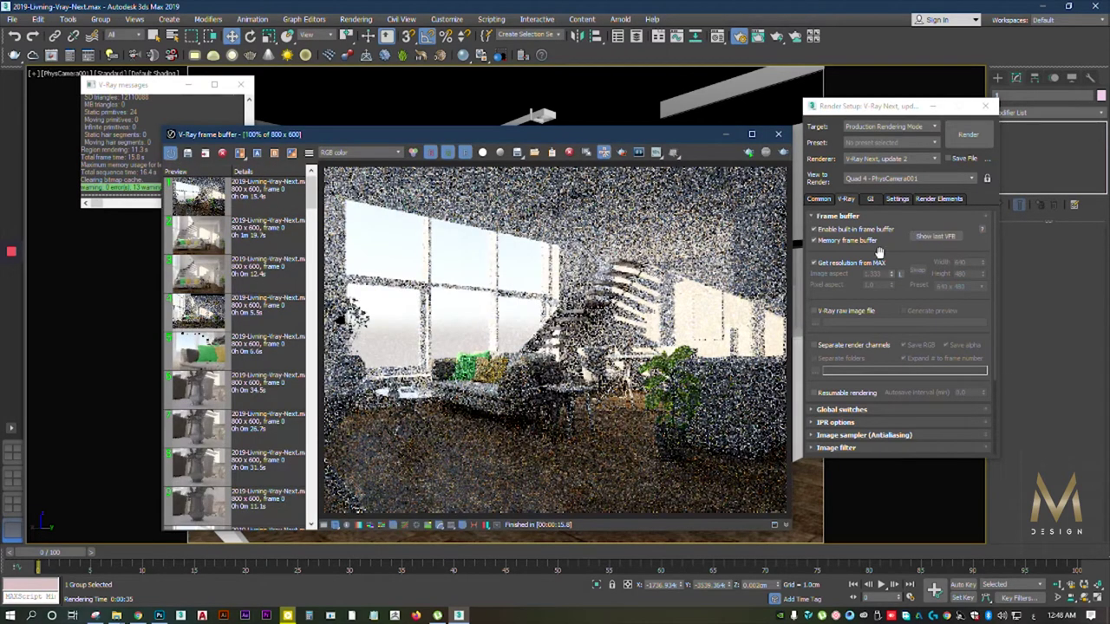
{"action": "left_click", "coordinate": [836, 285]}
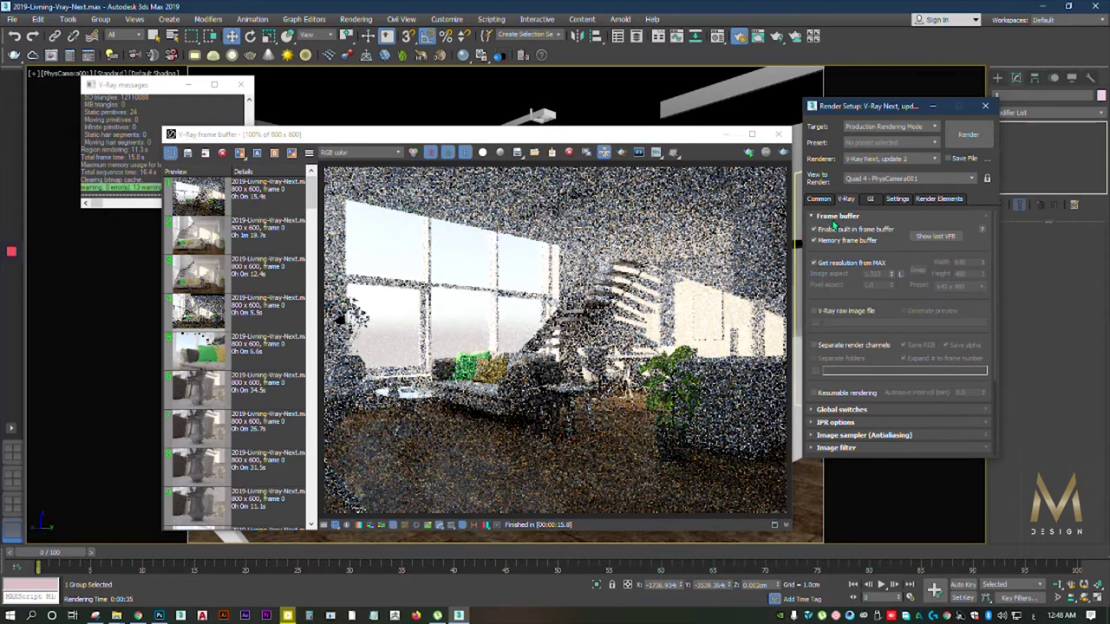
{"action": "left_click", "coordinate": [833, 219]}
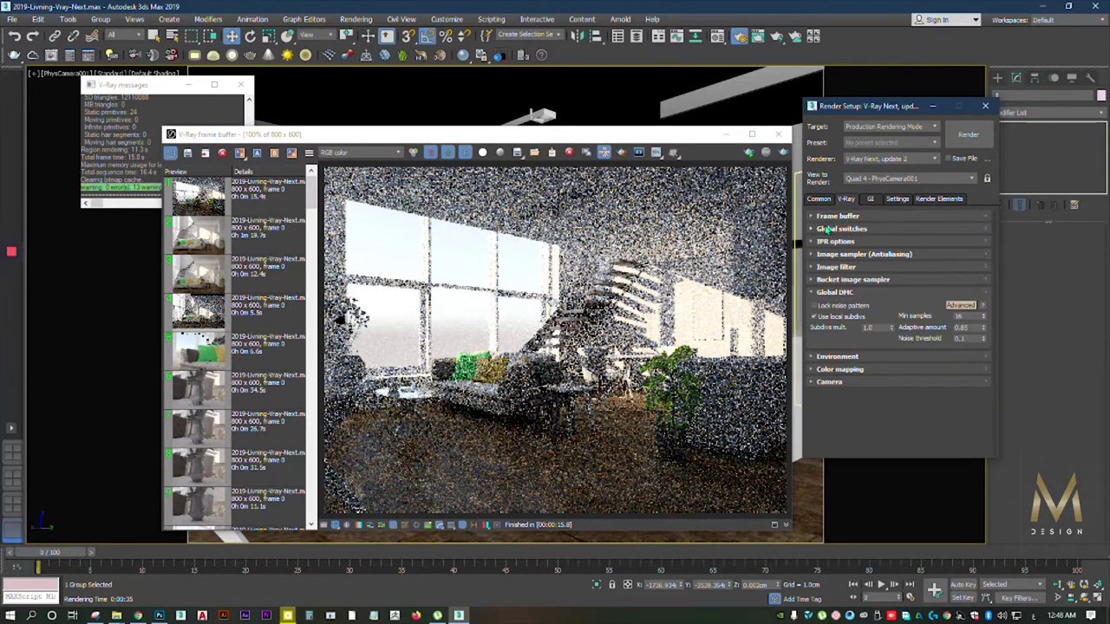
Step: Turn off Maps in V-Ray Global switches and render the room untextured
{"action": "left_click", "coordinate": [840, 230]}
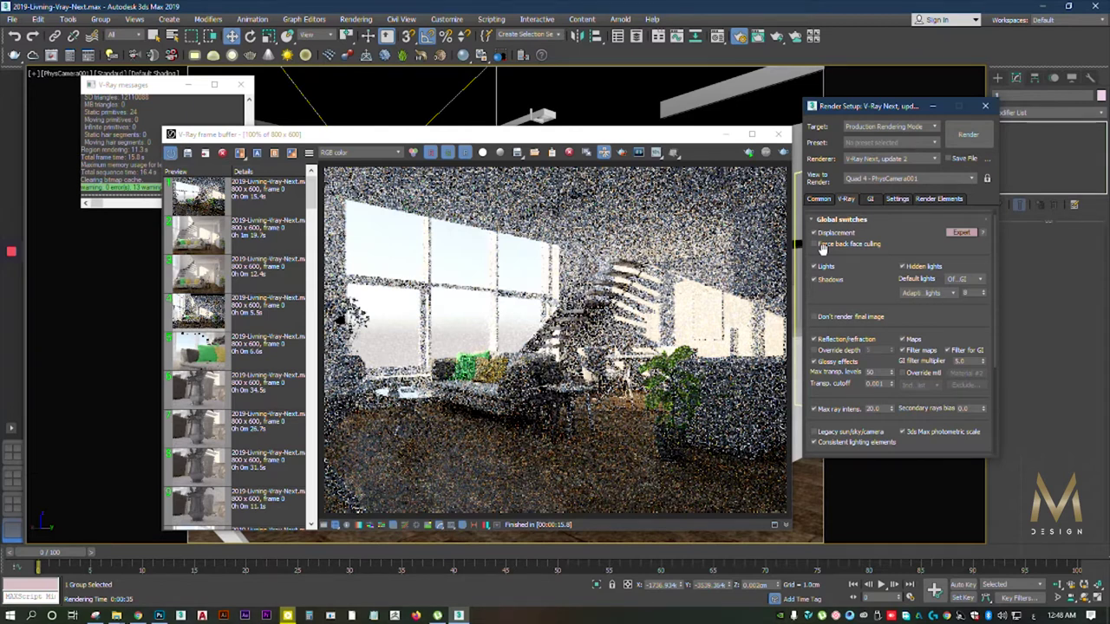
{"action": "left_click", "coordinate": [902, 340]}
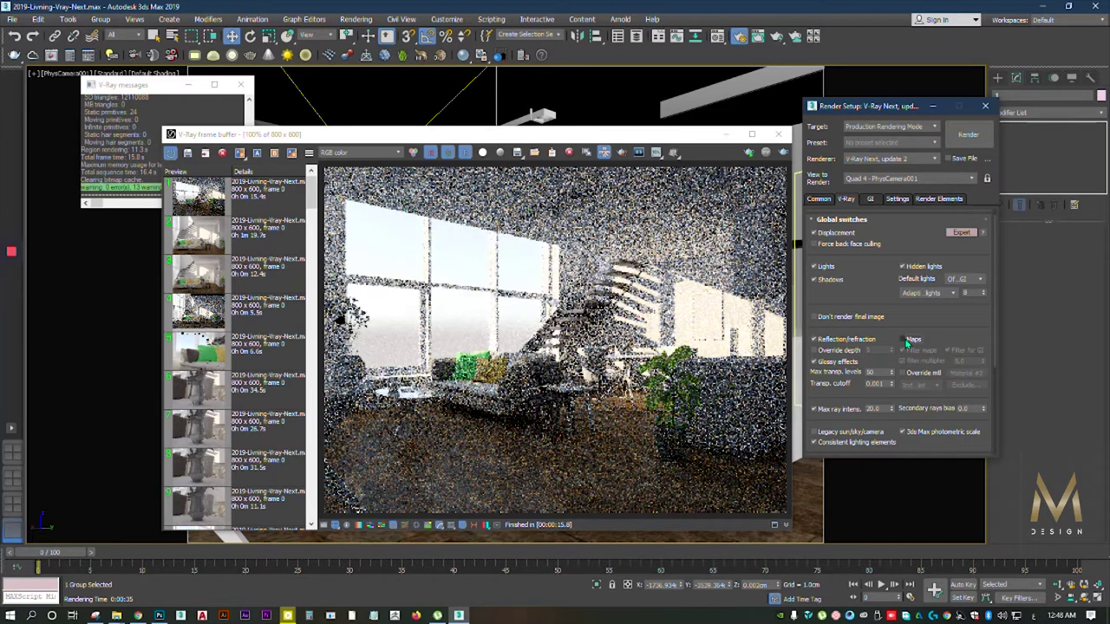
{"action": "left_click", "coordinate": [778, 158]}
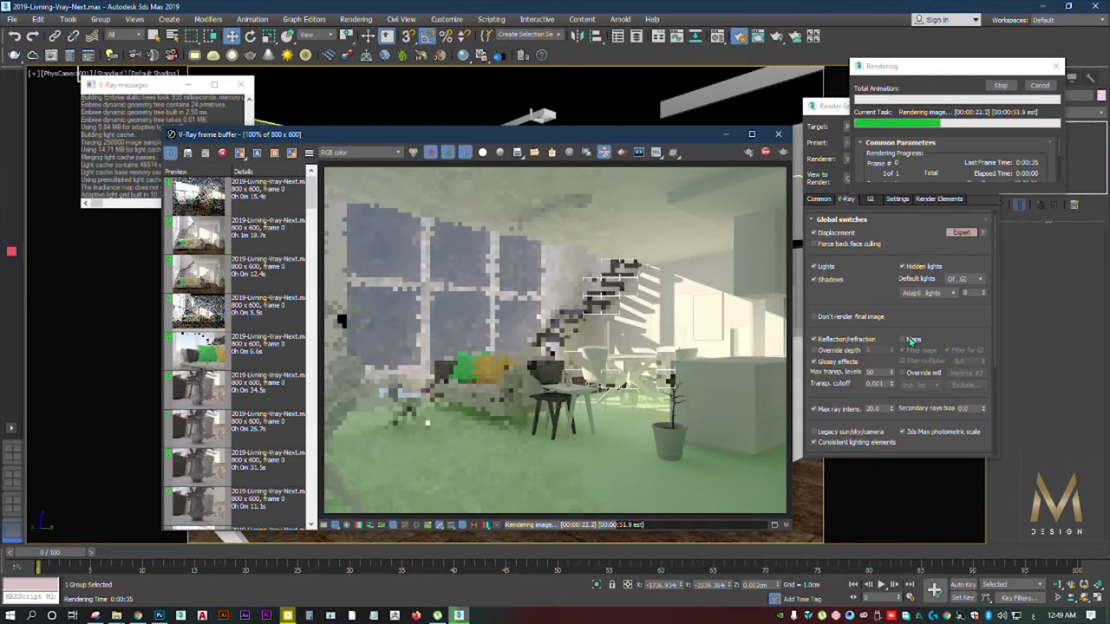
Step: Re-render with reflection/refraction off, zoom in to inspect, then cancel the render early
{"action": "left_click", "coordinate": [1061, 95]}
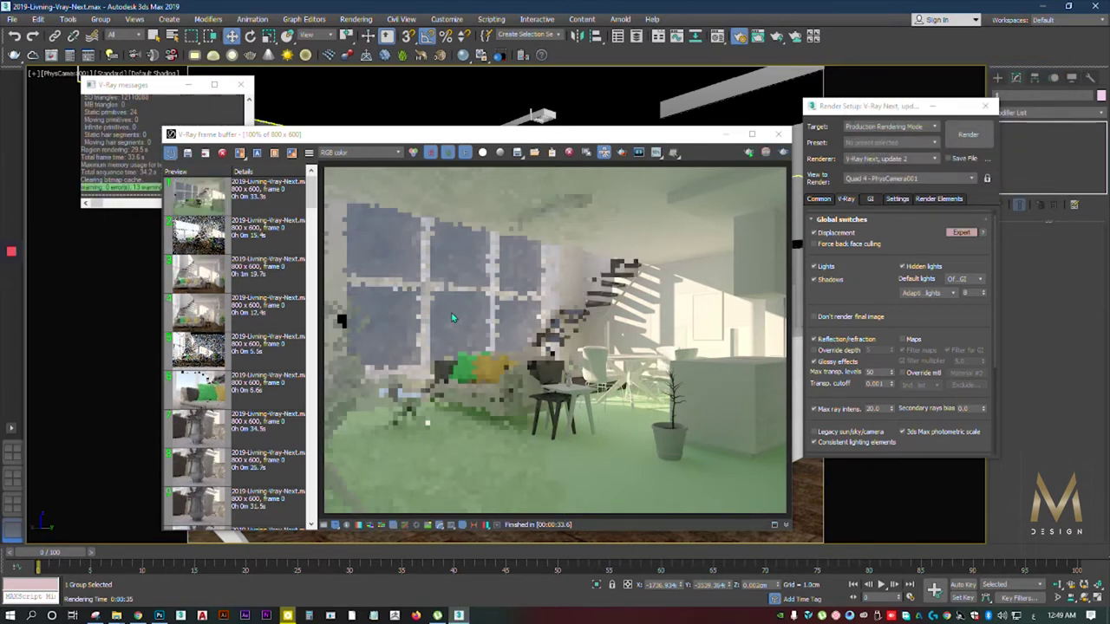
{"action": "left_click", "coordinate": [827, 343]}
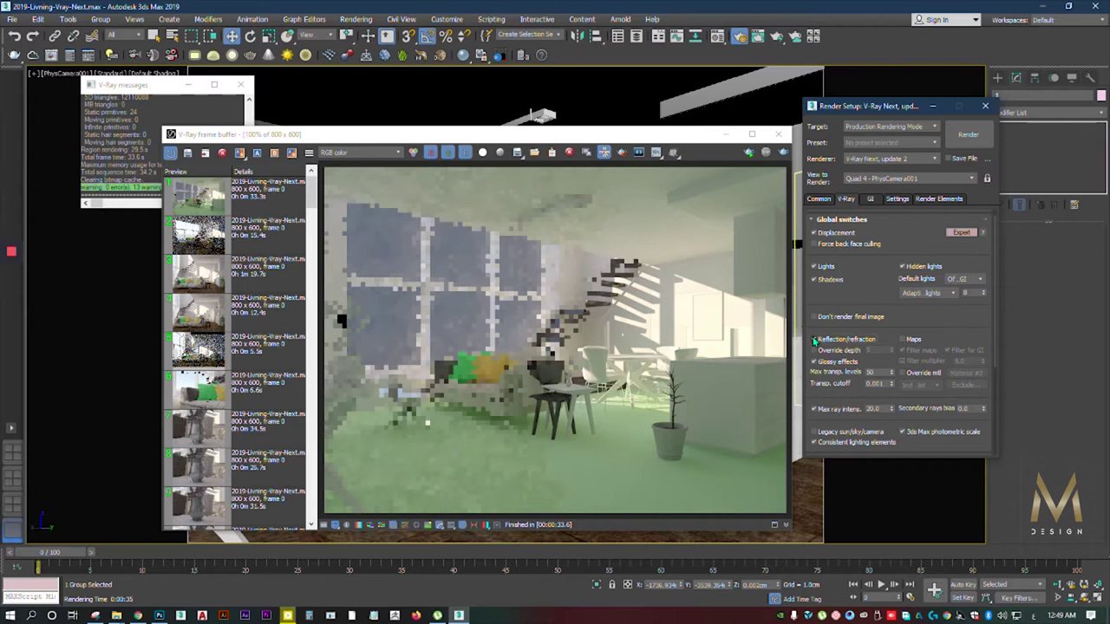
{"action": "left_click", "coordinate": [783, 153]}
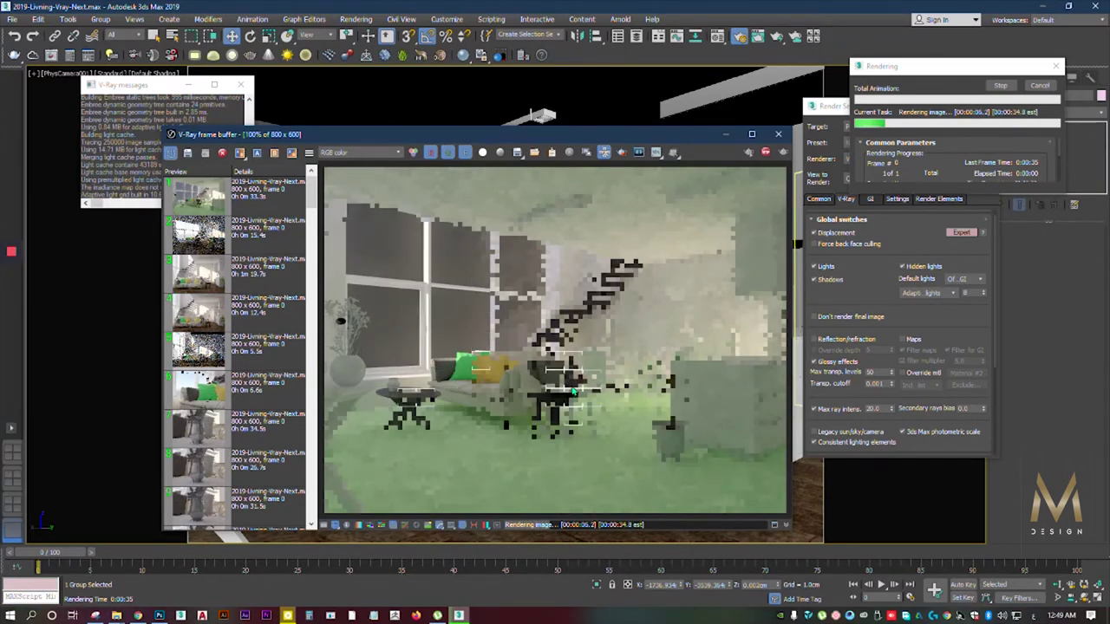
{"action": "scroll", "coordinate": [572, 391], "scroll_direction": "up", "scroll_amount": 1}
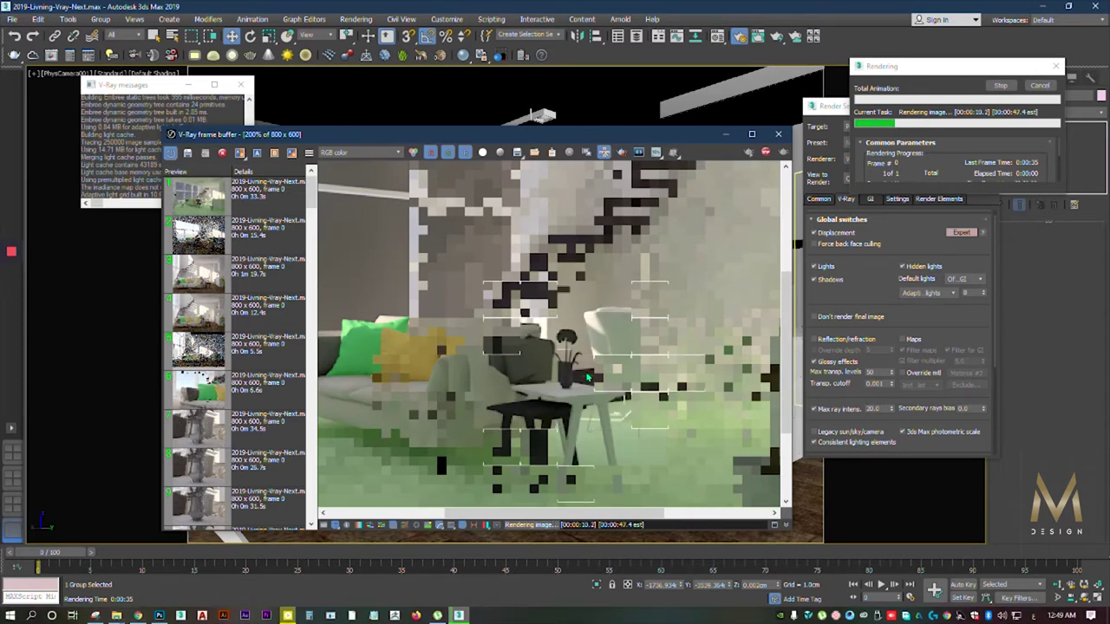
{"action": "scroll", "coordinate": [570, 384], "scroll_direction": "down", "scroll_amount": 1}
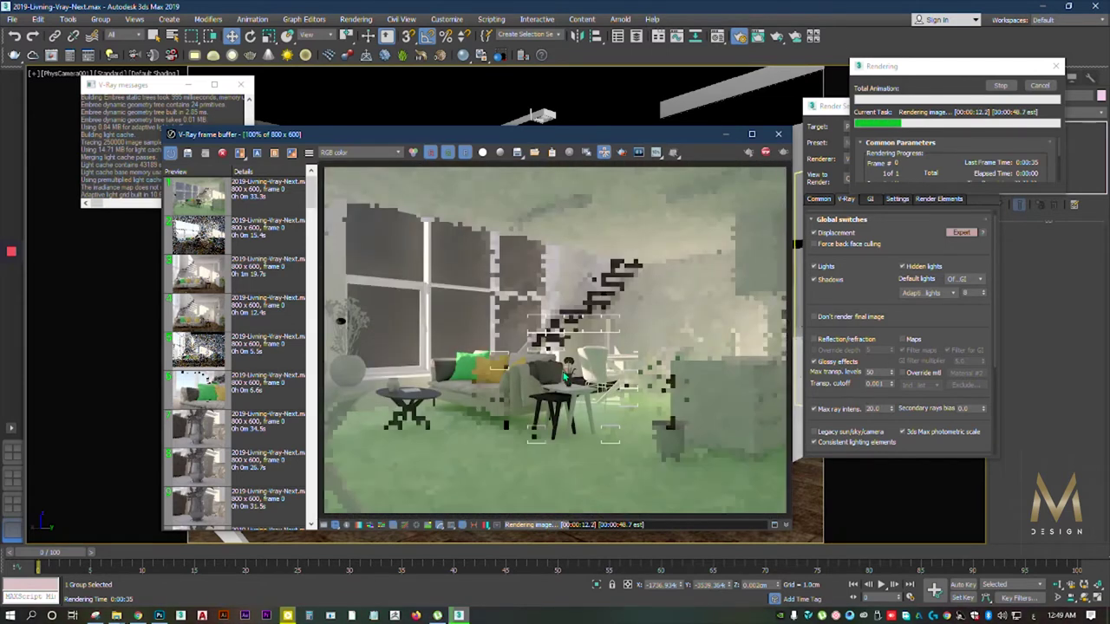
{"action": "left_click", "coordinate": [954, 147]}
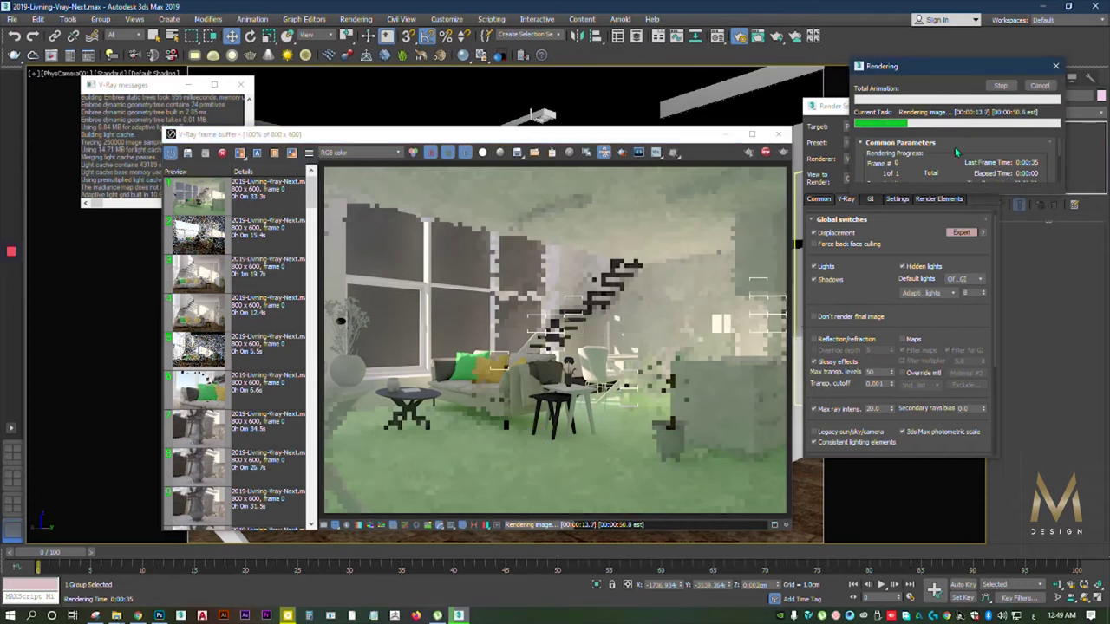
{"action": "left_click", "coordinate": [1039, 87]}
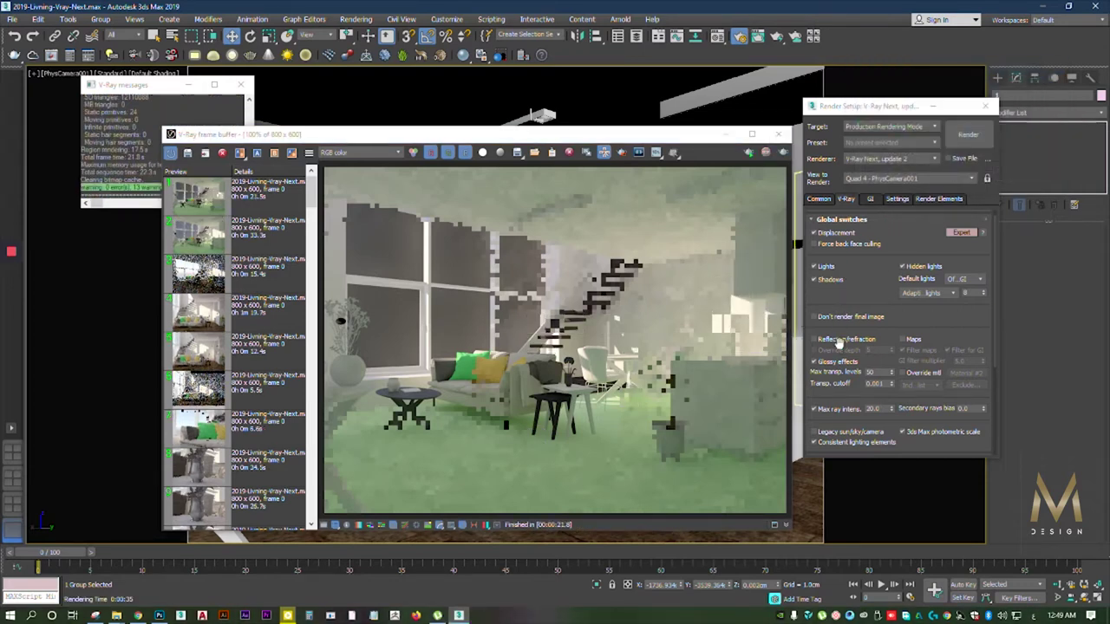
Step: Turn Maps back on and enable the Override mtl option in Global switches
{"action": "left_click", "coordinate": [917, 340]}
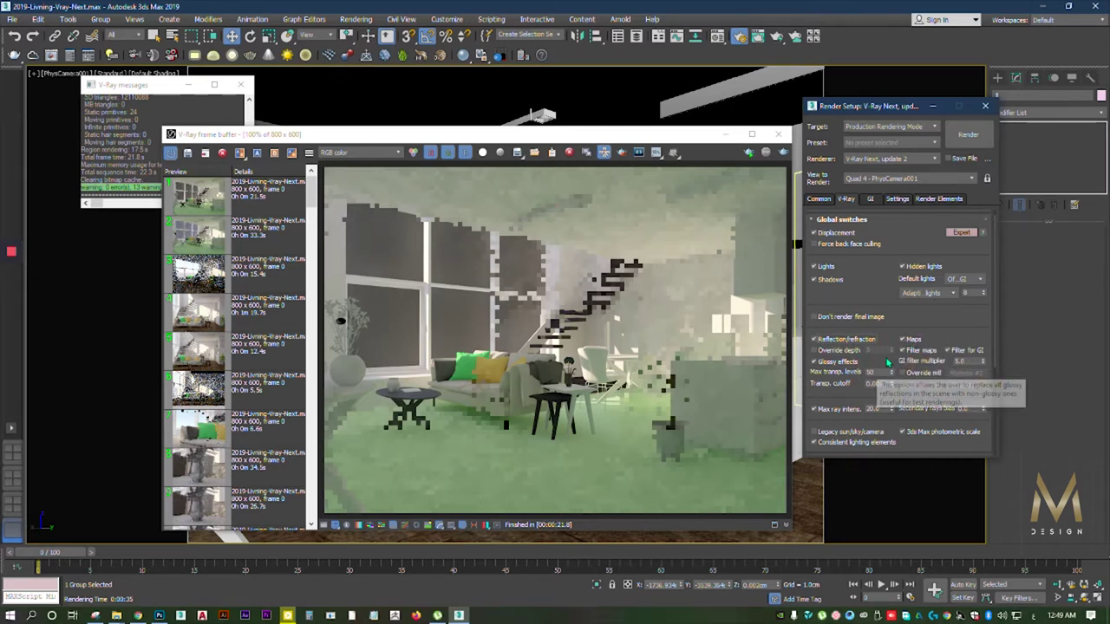
{"action": "left_click", "coordinate": [904, 373]}
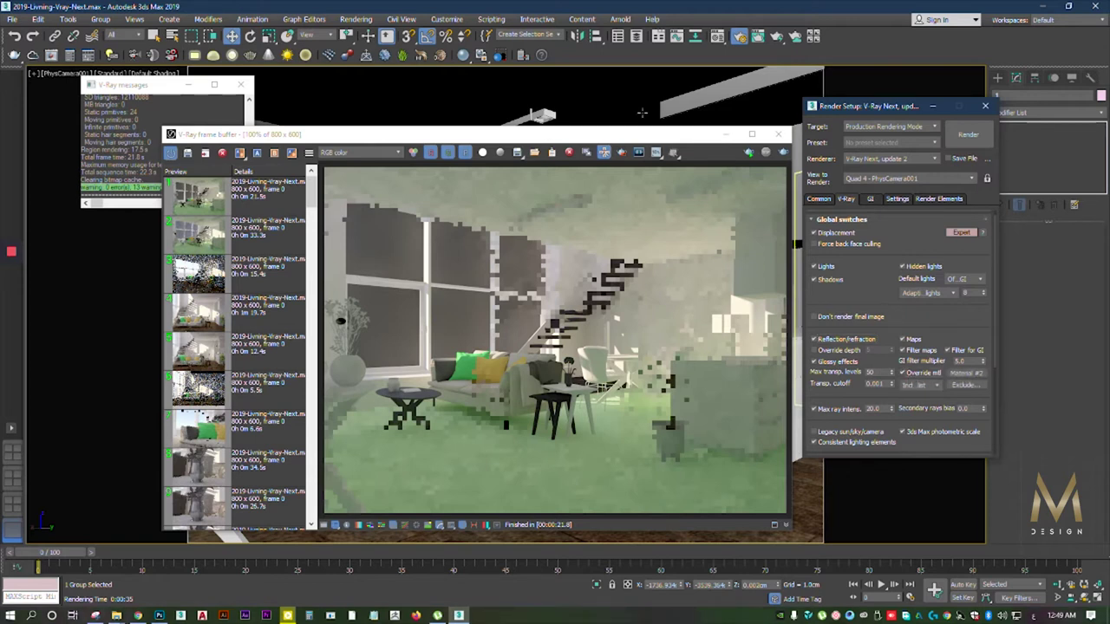
{"action": "left_click", "coordinate": [778, 134]}
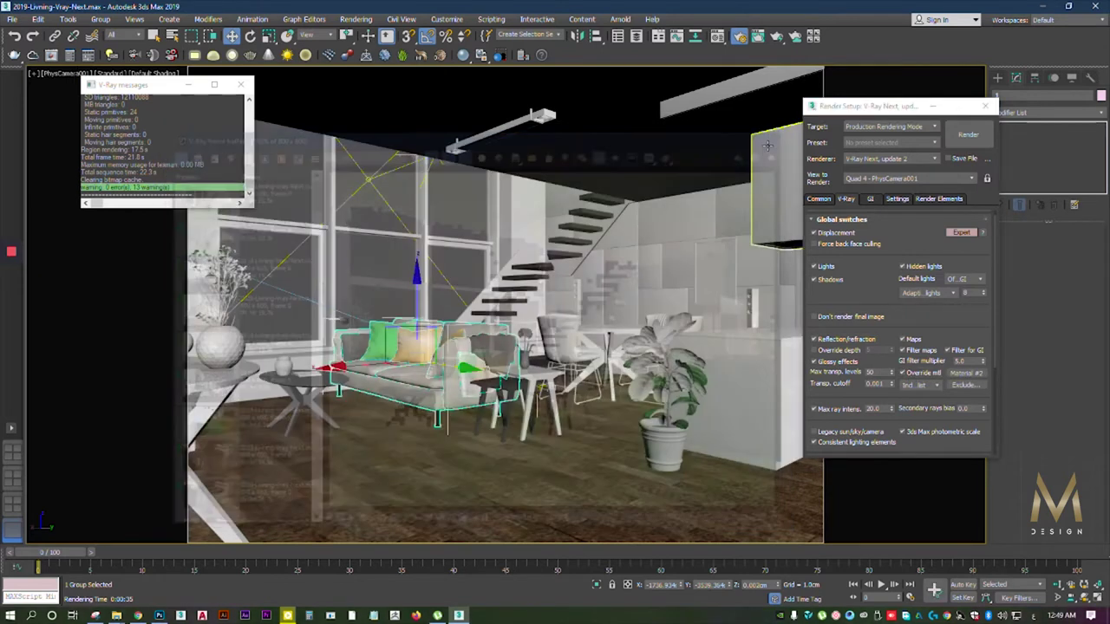
Step: Assign Material #9 as the override material and set its diffuse to light grey
{"action": "key", "text": "m"}
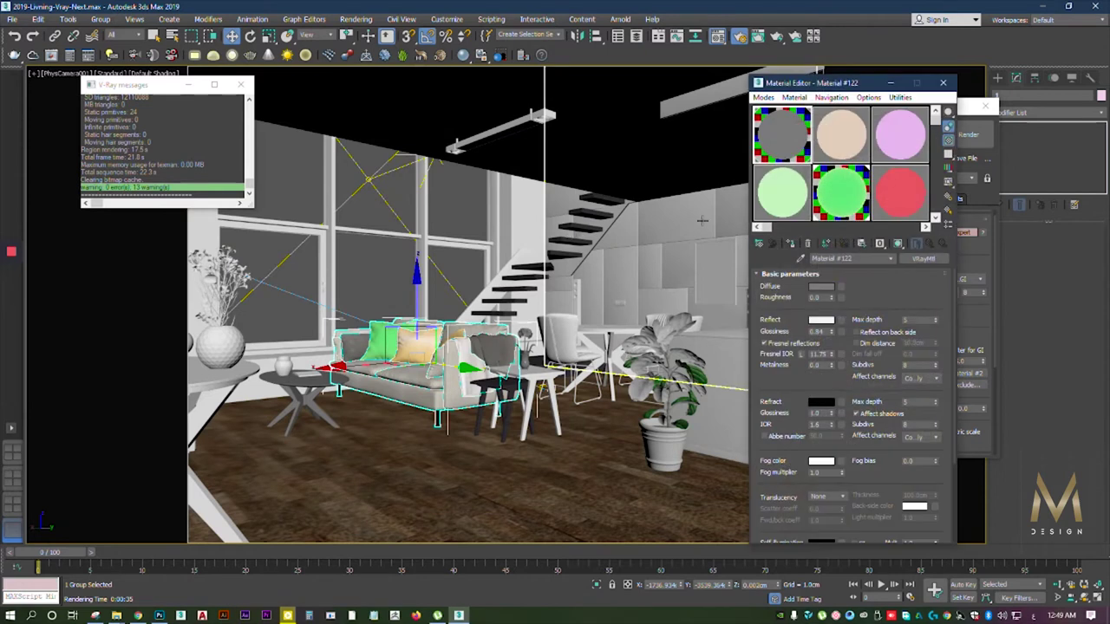
{"action": "left_click_drag", "start_coordinate": [823, 83], "coordinate": [531, 98]}
{"action": "left_click", "coordinate": [607, 206]}
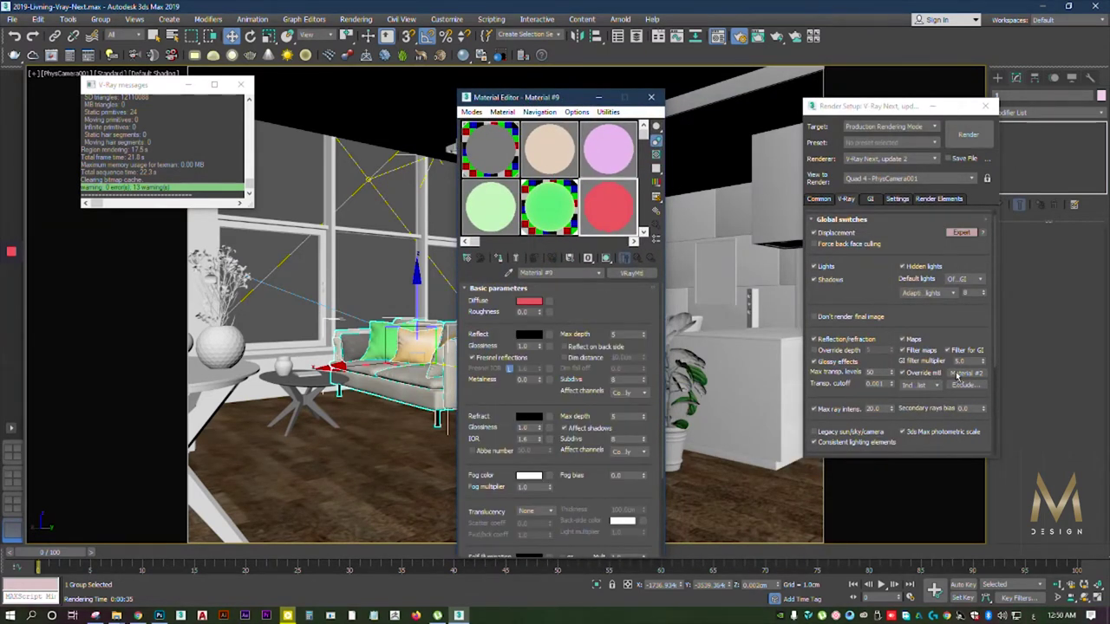
{"action": "left_click", "coordinate": [876, 319]}
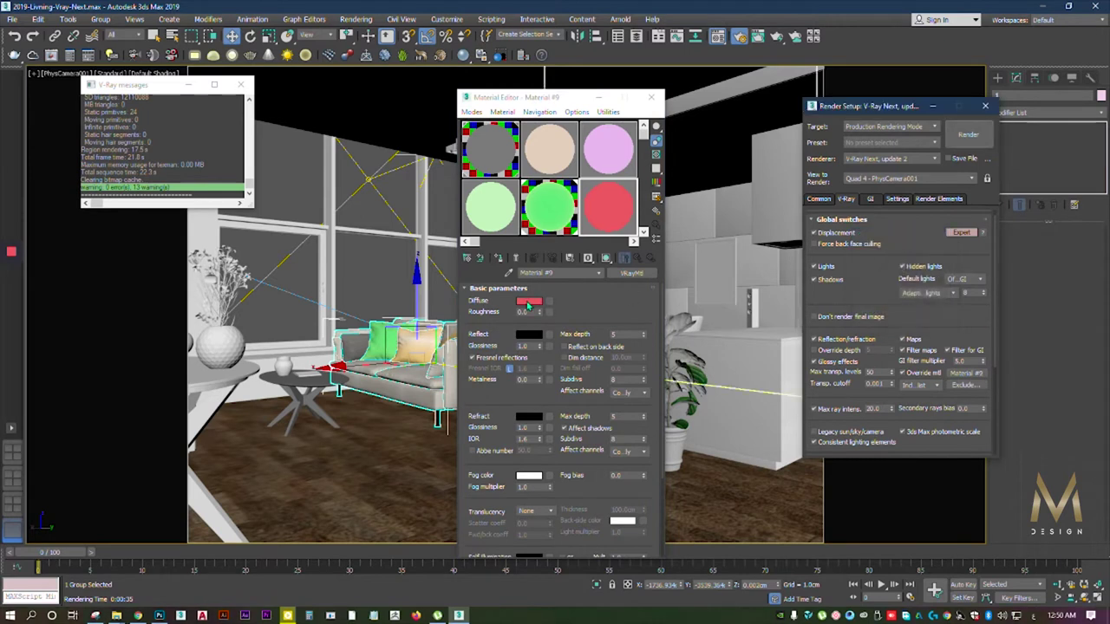
{"action": "left_click", "coordinate": [528, 302]}
{"action": "left_click_drag", "start_coordinate": [341, 87], "coordinate": [342, 139]}
{"action": "left_click", "coordinate": [428, 178]}
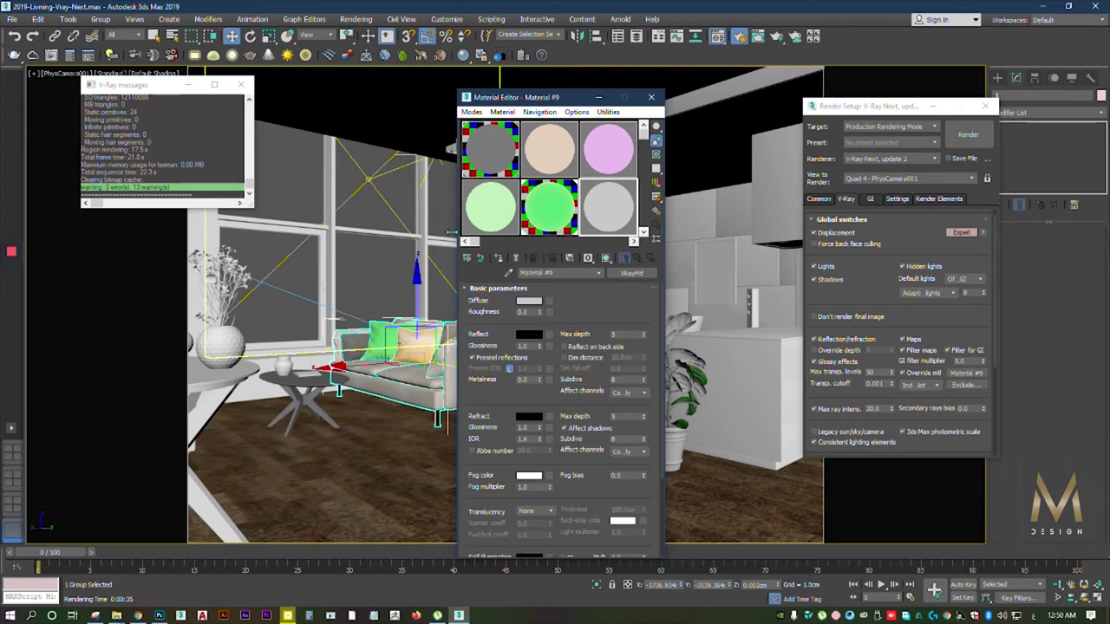
{"action": "left_click", "coordinate": [393, 278]}
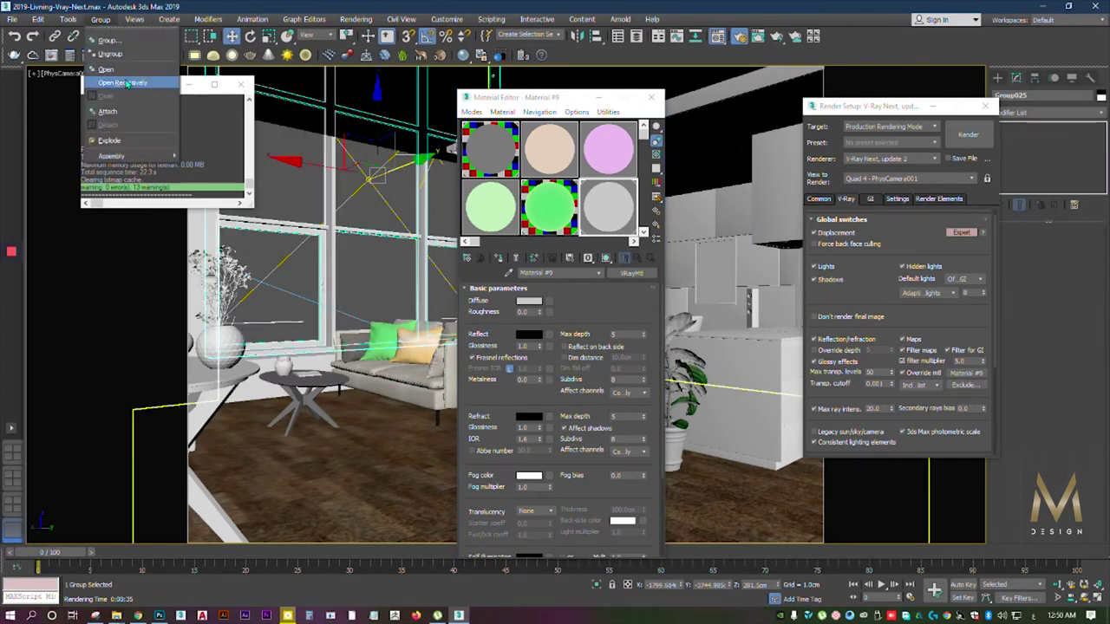
Step: Start the grey clay render with Shift+Q, then switch to the course renders folder
{"action": "key", "text": "shift+q"}
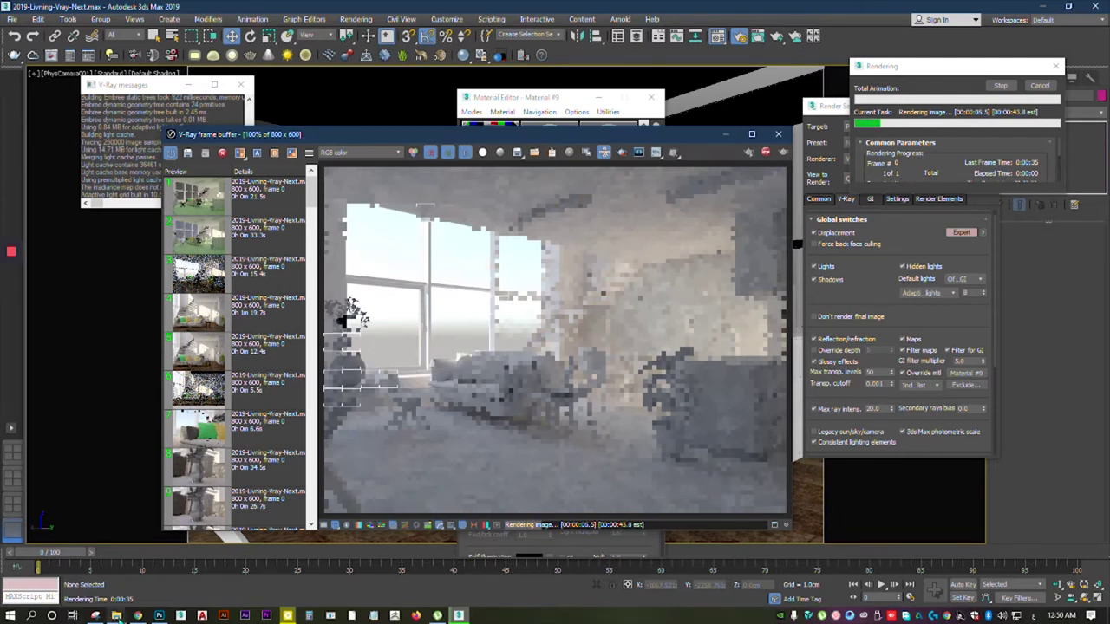
{"action": "left_click", "coordinate": [117, 615]}
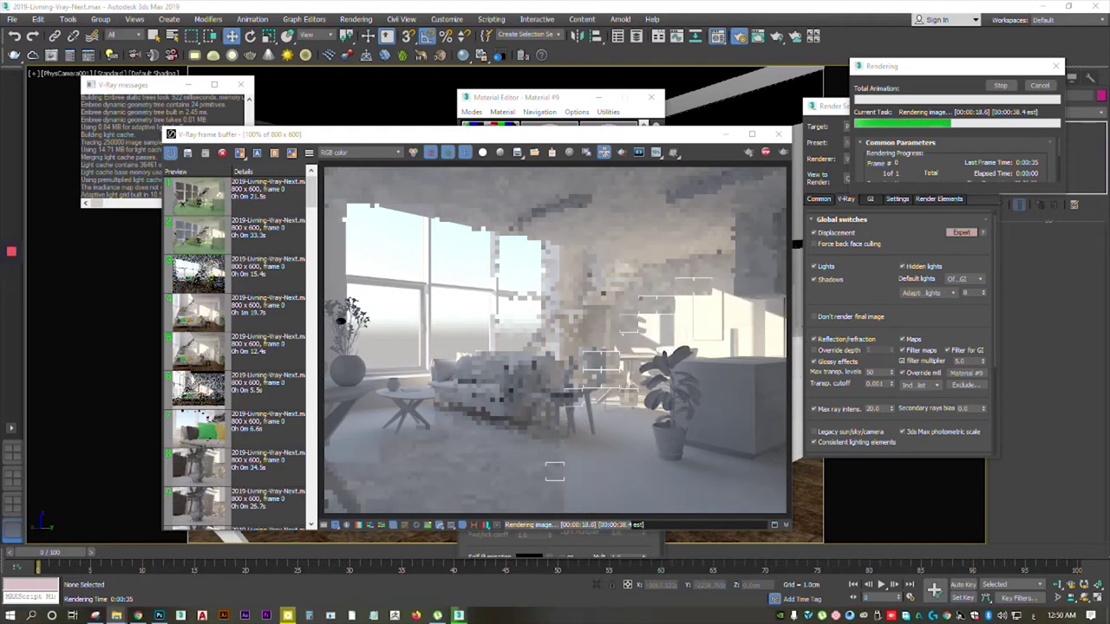
{"action": "key", "text": "alt+Tab"}
Step: Step through the Test Light folder images in Picasa, including H9.JPG
{"action": "double_click", "coordinate": [286, 12]}
{"action": "key", "text": "Return"}
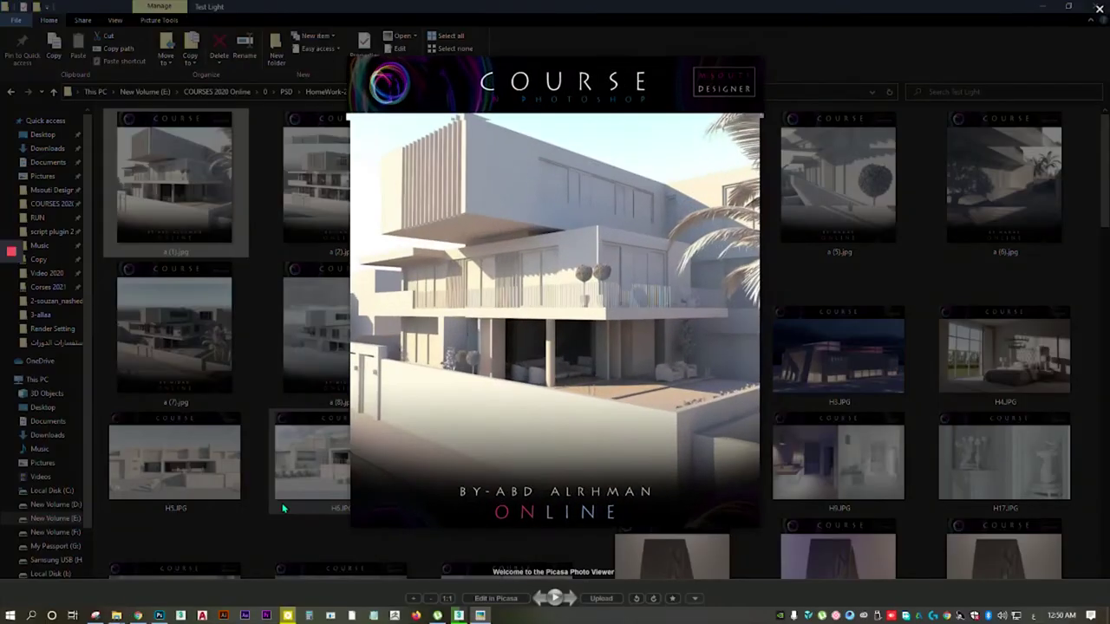
{"action": "key", "text": "Right"}
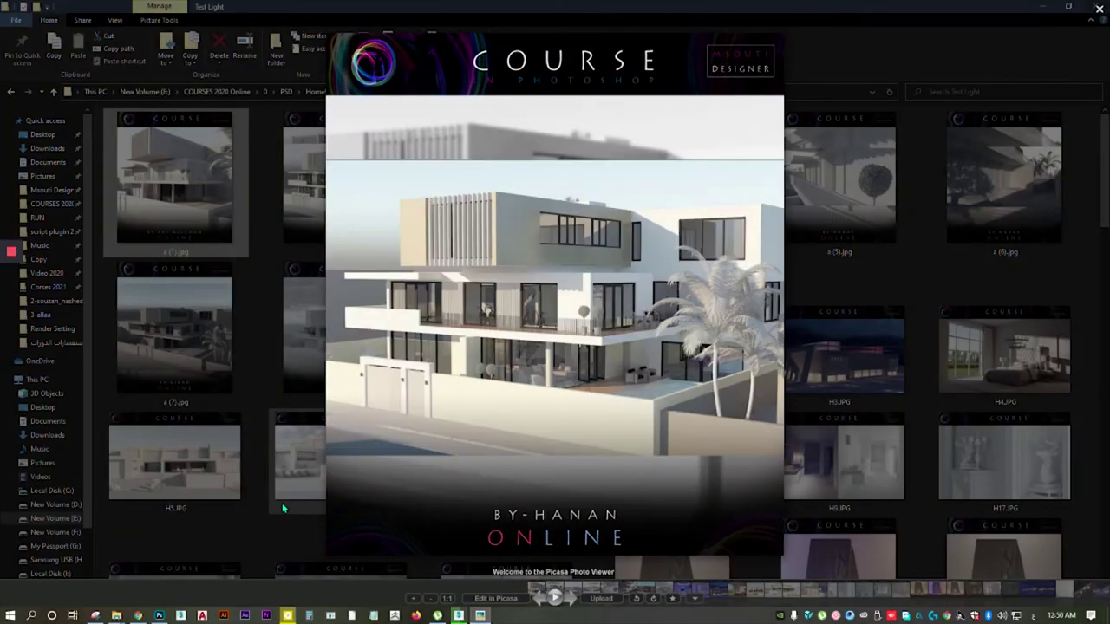
{"action": "key", "text": "Right"}
{"action": "key", "text": "Right"}
{"action": "key", "text": "Right"}
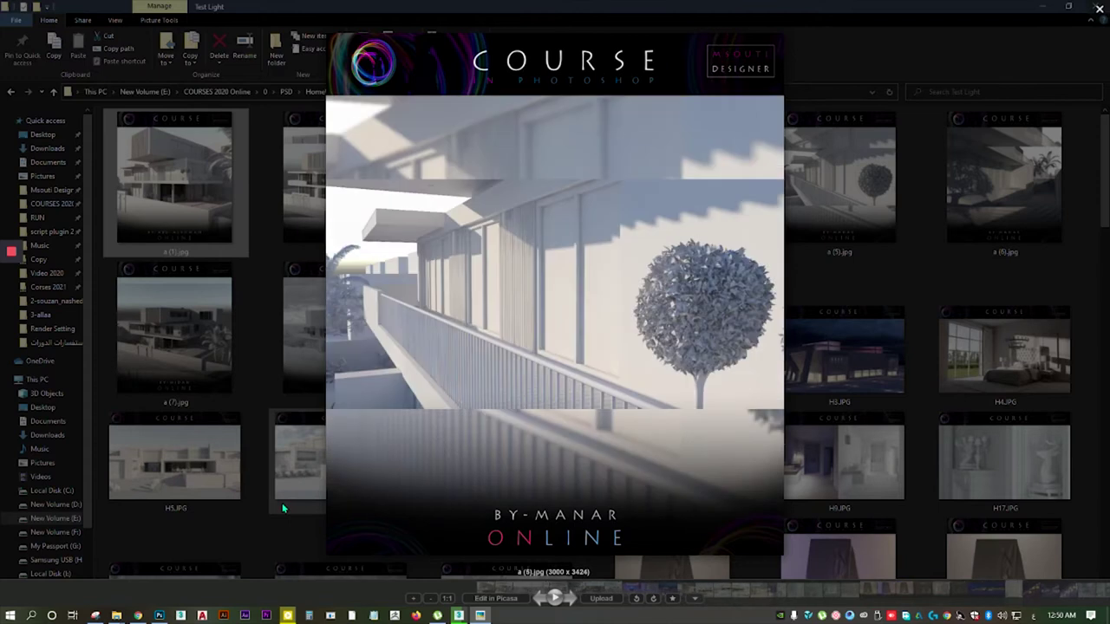
{"action": "key", "text": "Right"}
{"action": "key", "text": "Right"}
{"action": "key", "text": "Escape"}
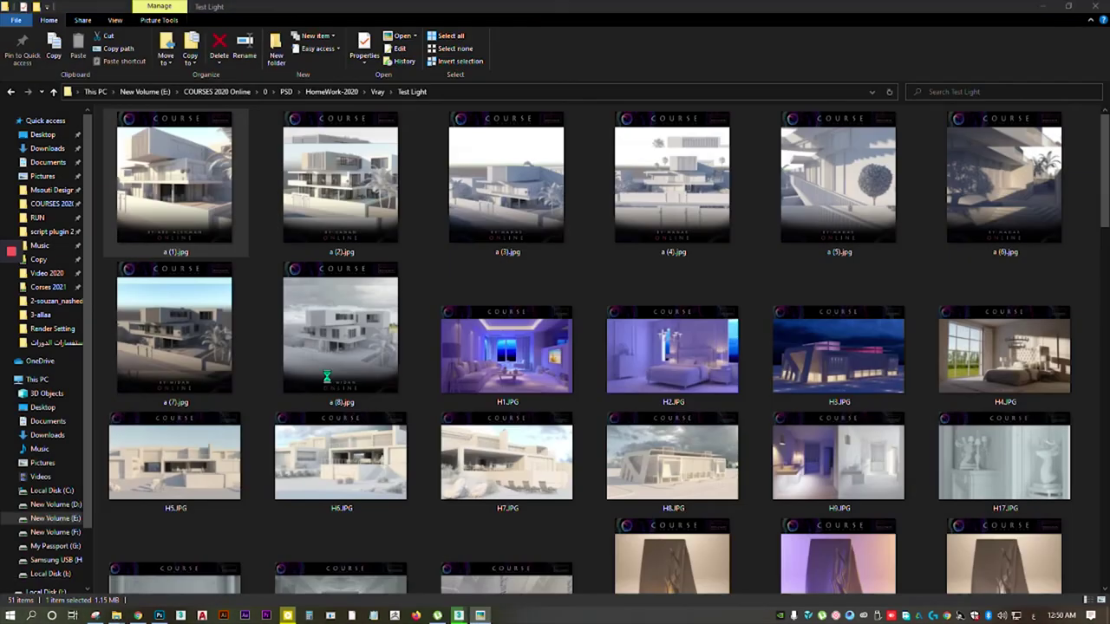
{"action": "left_click", "coordinate": [850, 470]}
{"action": "double_click", "coordinate": [849, 470]}
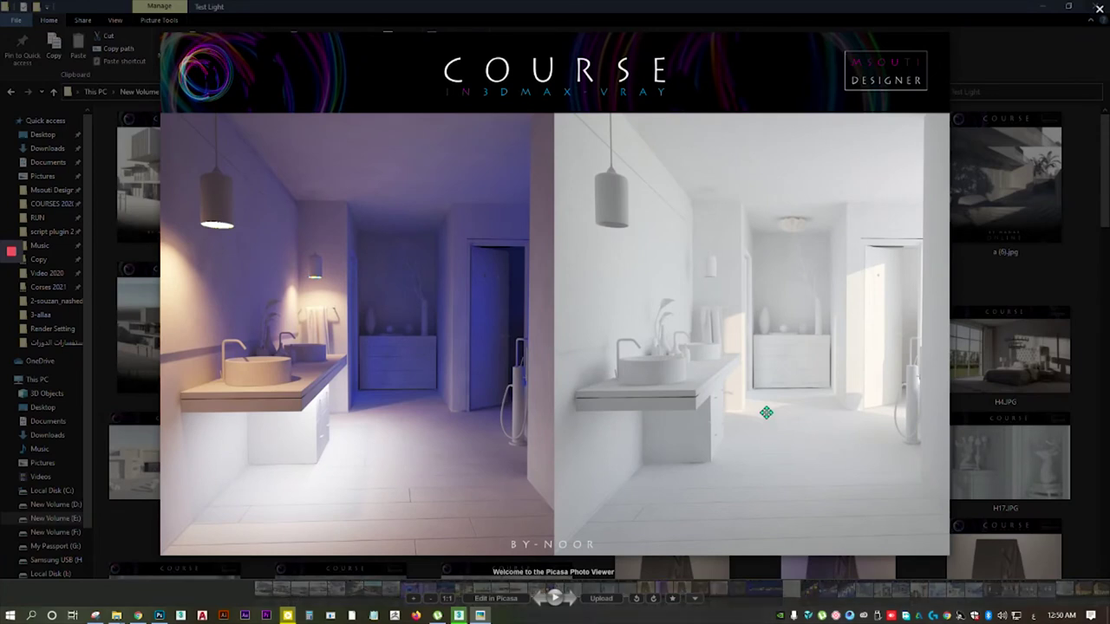
{"action": "key", "text": "Escape"}
Step: Open another student's folder, view the pink bedroom and pergola renders, then close the viewer
{"action": "scroll", "coordinate": [765, 411], "scroll_direction": "down", "scroll_amount": 3}
{"action": "scroll", "coordinate": [756, 391], "scroll_direction": "down", "scroll_amount": 5}
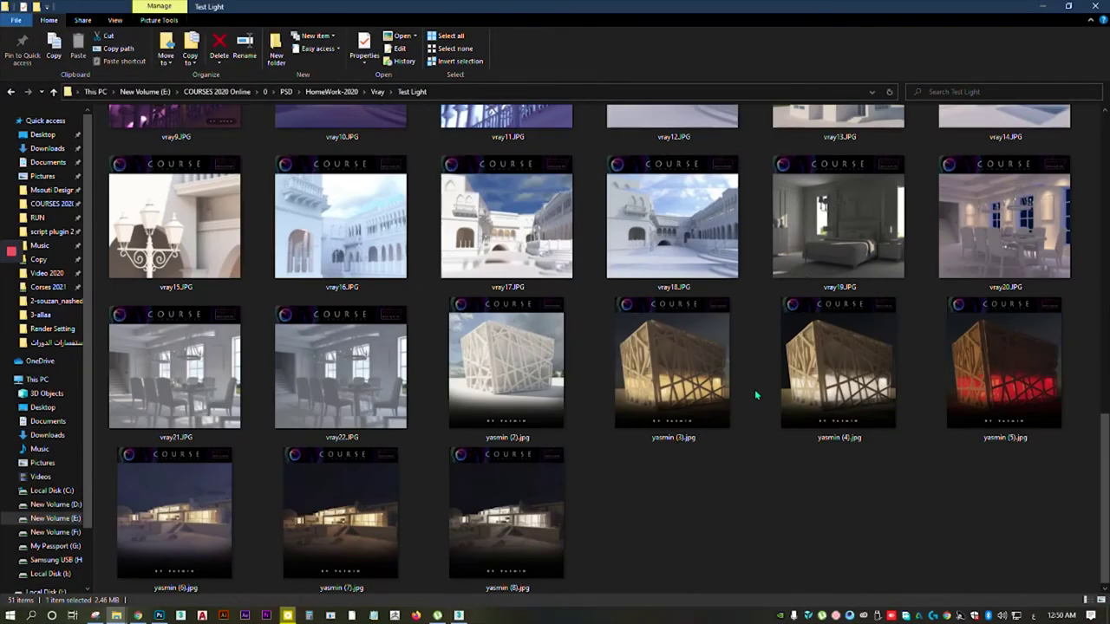
{"action": "scroll", "coordinate": [508, 386], "scroll_direction": "up", "scroll_amount": 5}
{"action": "key", "text": "BackSpace"}
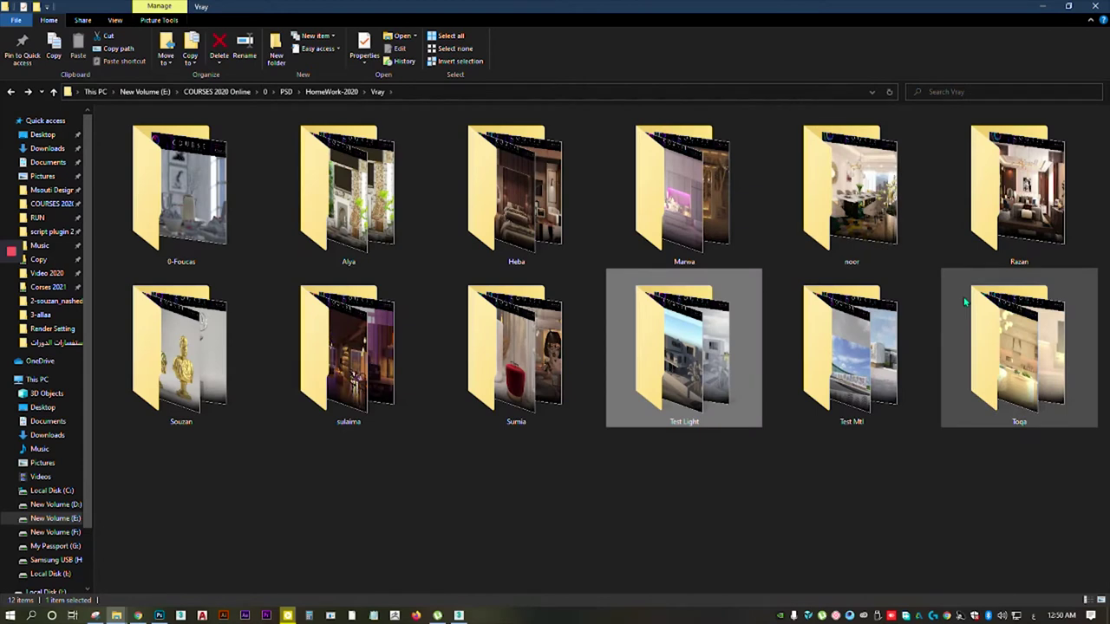
{"action": "double_click", "coordinate": [680, 216]}
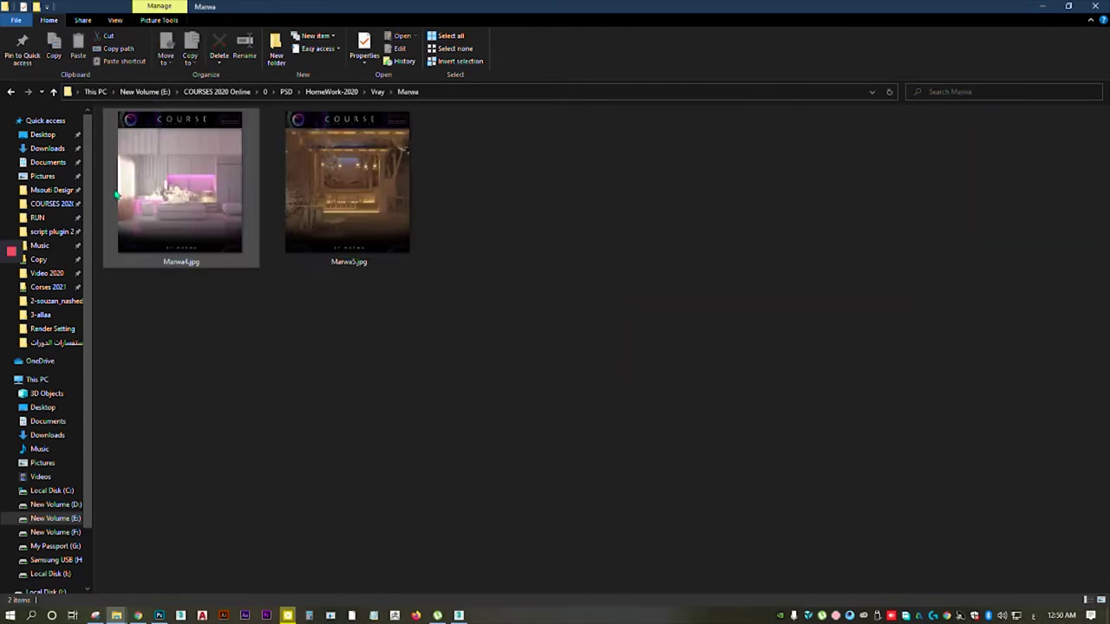
{"action": "double_click", "coordinate": [114, 217]}
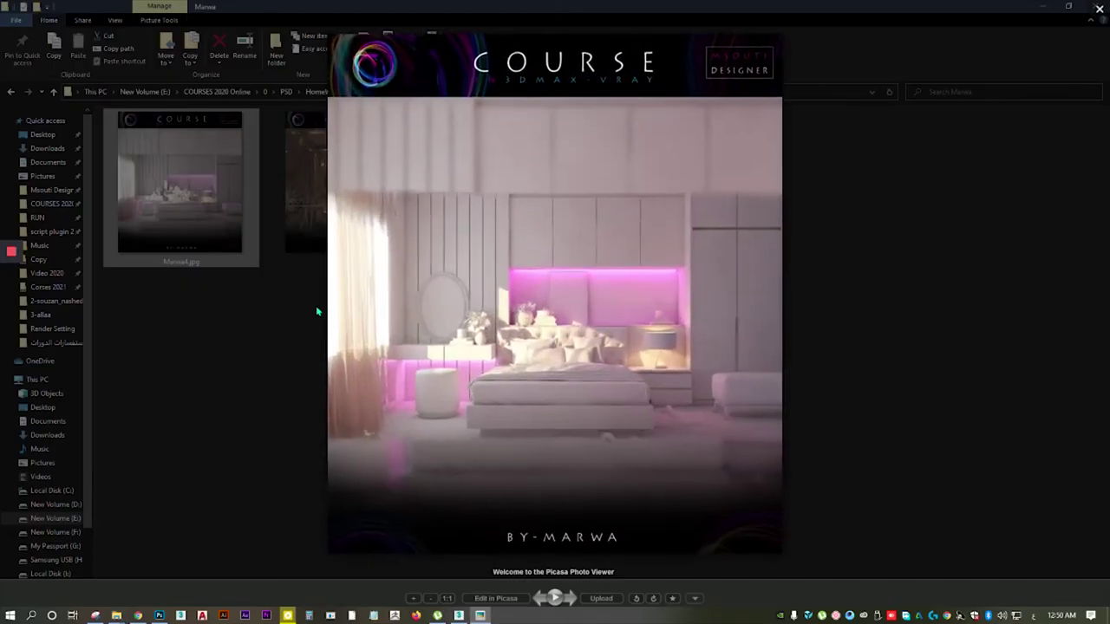
{"action": "key", "text": "Right"}
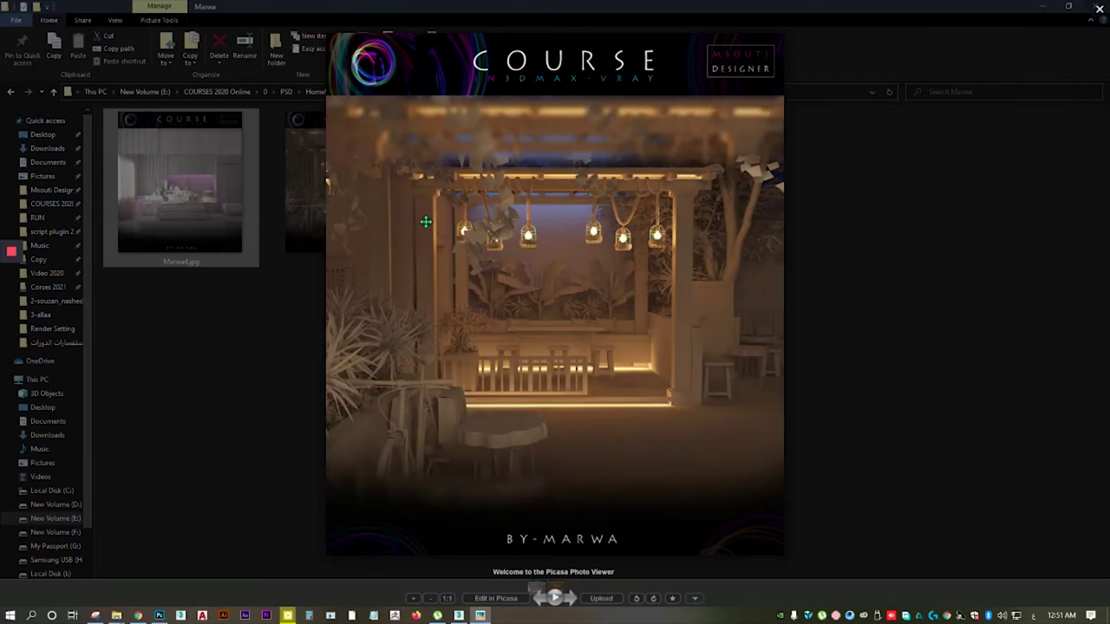
{"action": "key", "text": "Escape"}
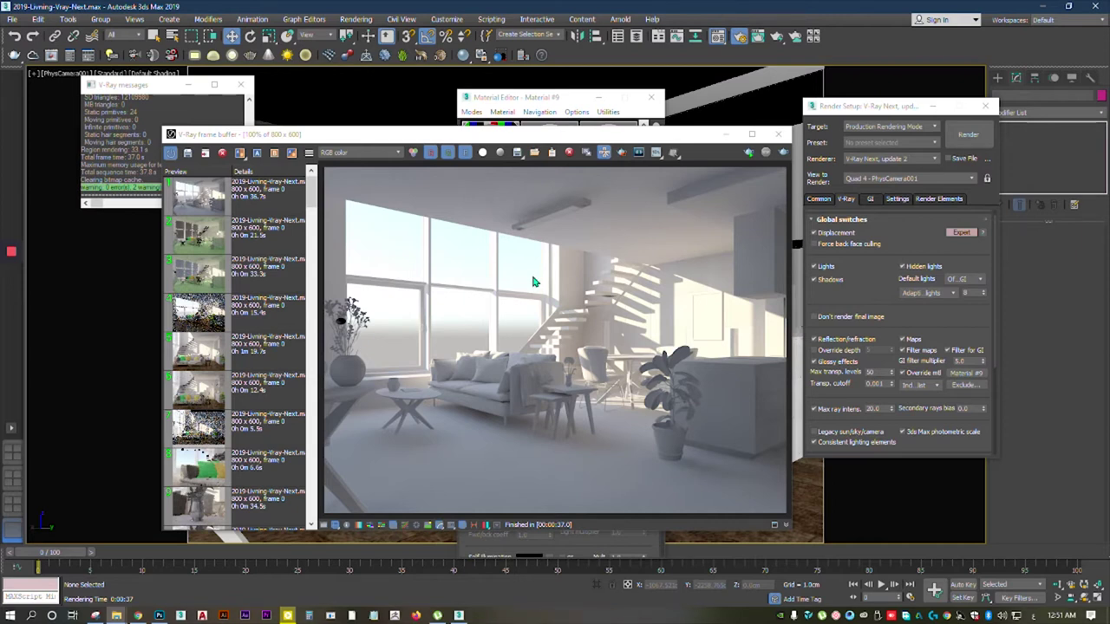
Step: Set Material #9's diffuse swatch to pink and launch a new render
{"action": "left_click", "coordinate": [537, 93]}
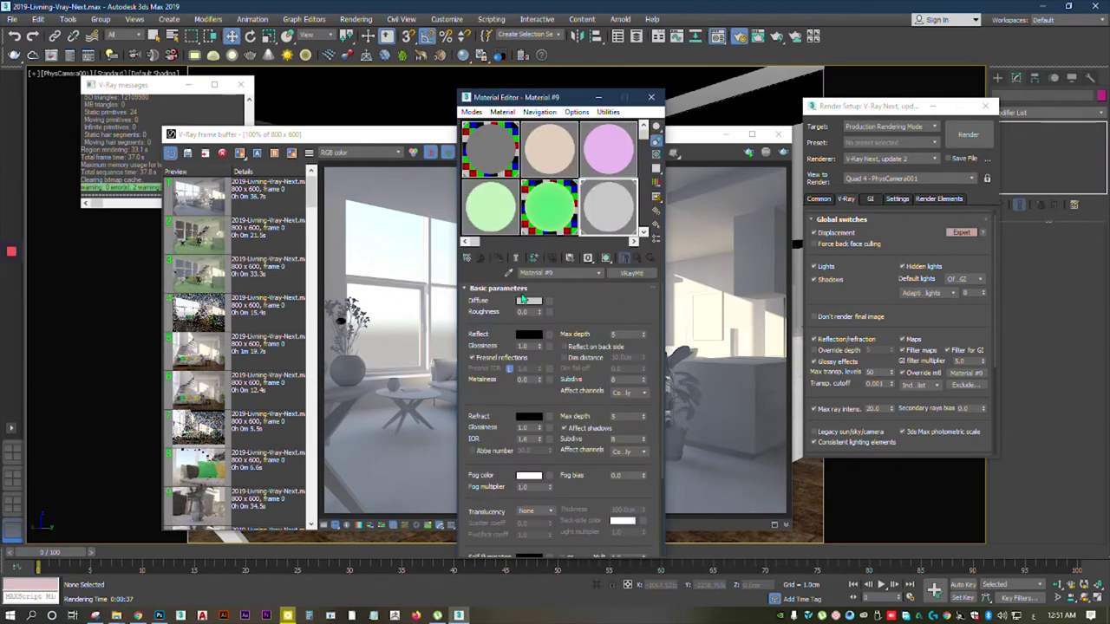
{"action": "left_click", "coordinate": [529, 302]}
{"action": "left_click", "coordinate": [313, 97]}
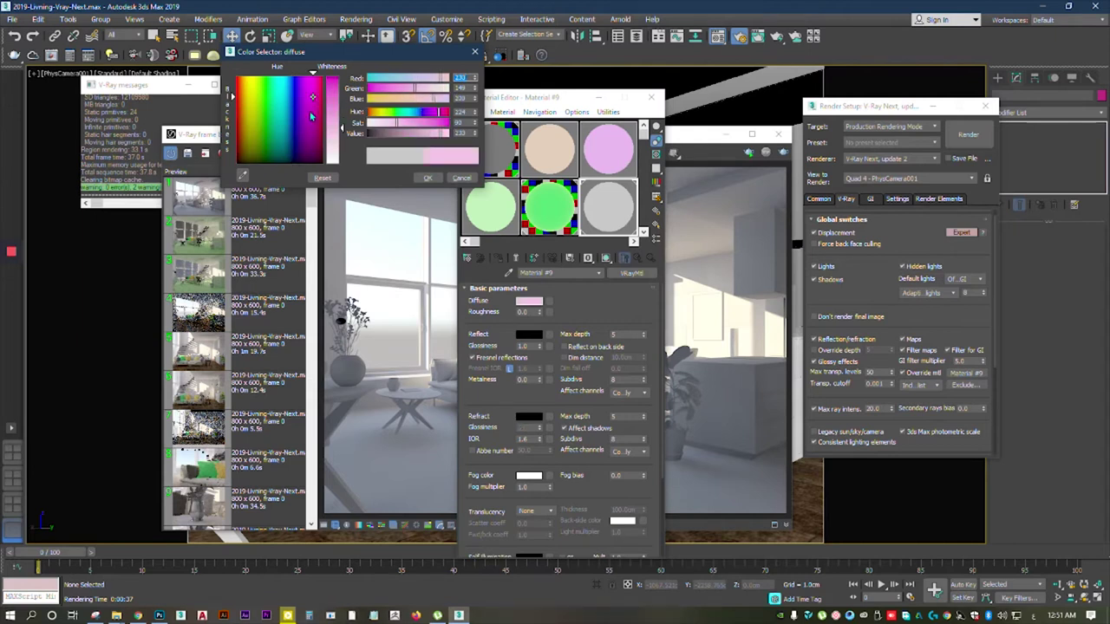
{"action": "left_click", "coordinate": [427, 178]}
{"action": "left_click", "coordinate": [783, 152]}
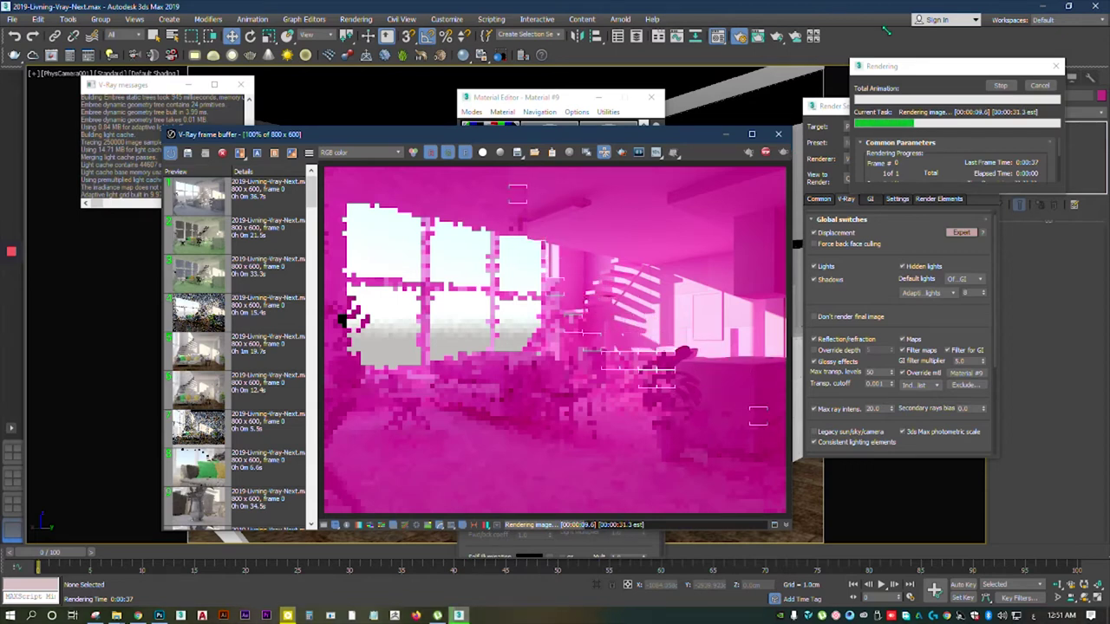
Step: Let the magenta render finish, move the frame buffer aside, and select the wood floor
{"action": "left_click", "coordinate": [1012, 82]}
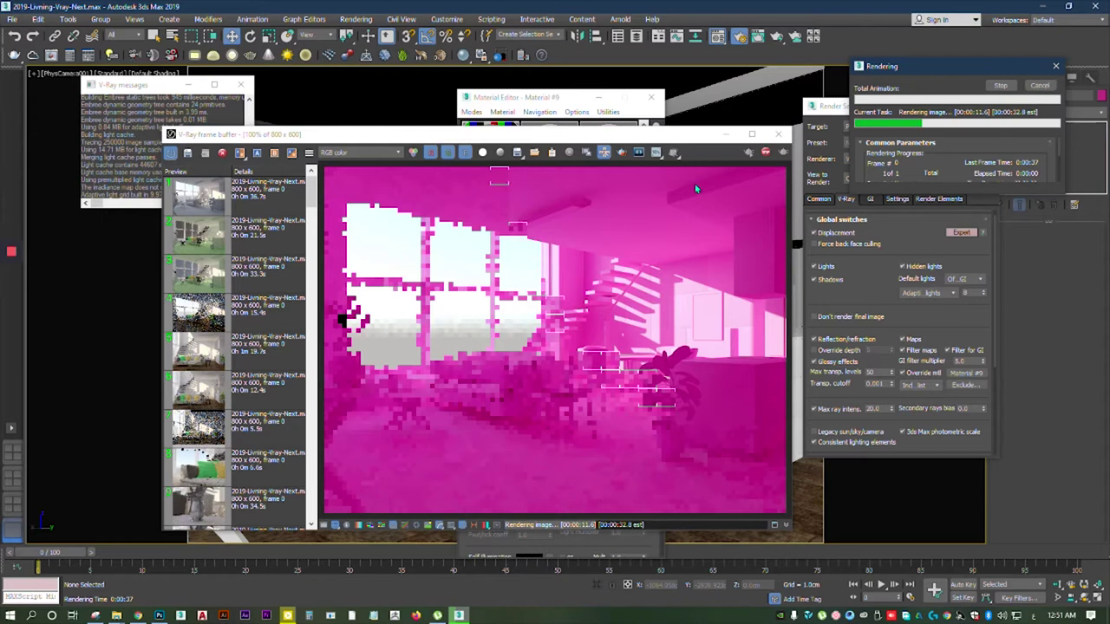
{"action": "left_click", "coordinate": [1040, 86]}
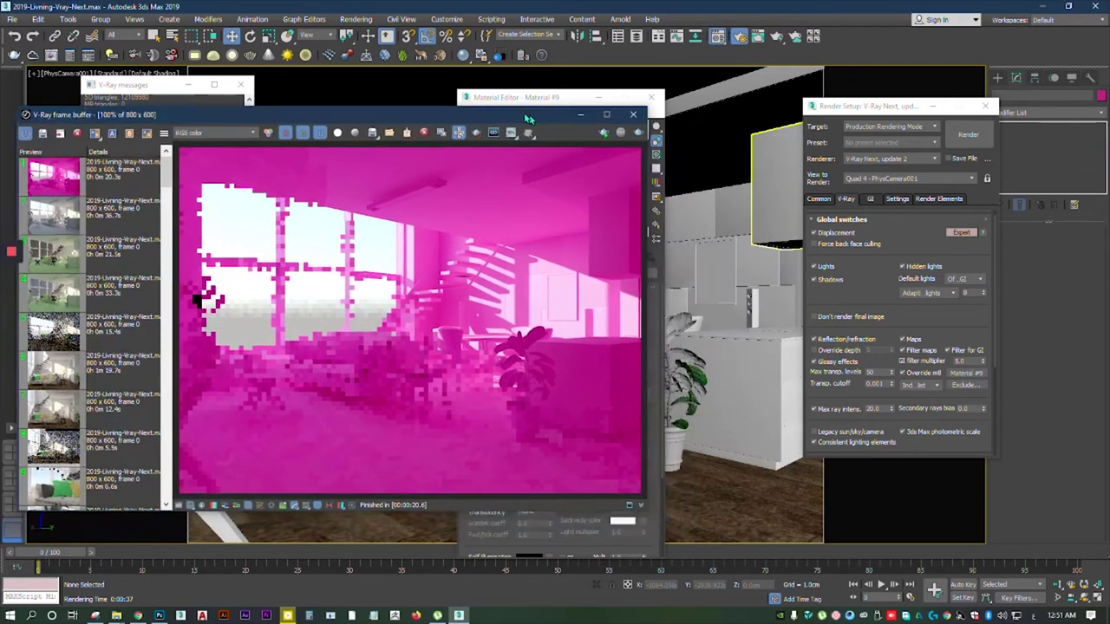
{"action": "left_click_drag", "start_coordinate": [676, 138], "coordinate": [492, 111]}
{"action": "left_click", "coordinate": [700, 524]}
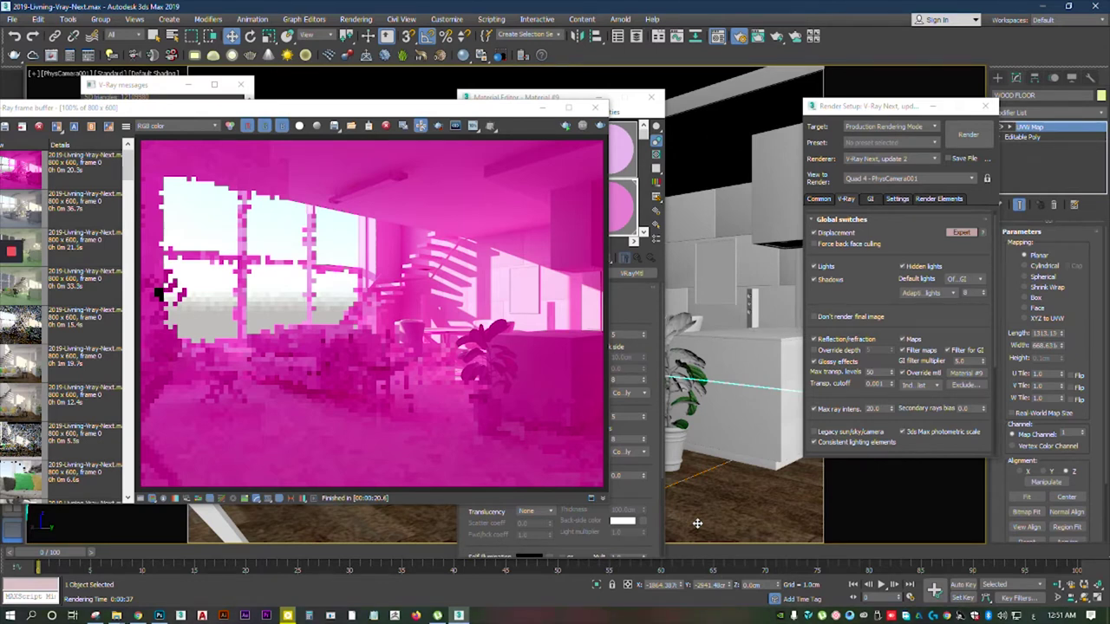
Step: Add the potted plant to the selection and group the objects under the name 1
{"action": "left_click", "coordinate": [672, 434]}
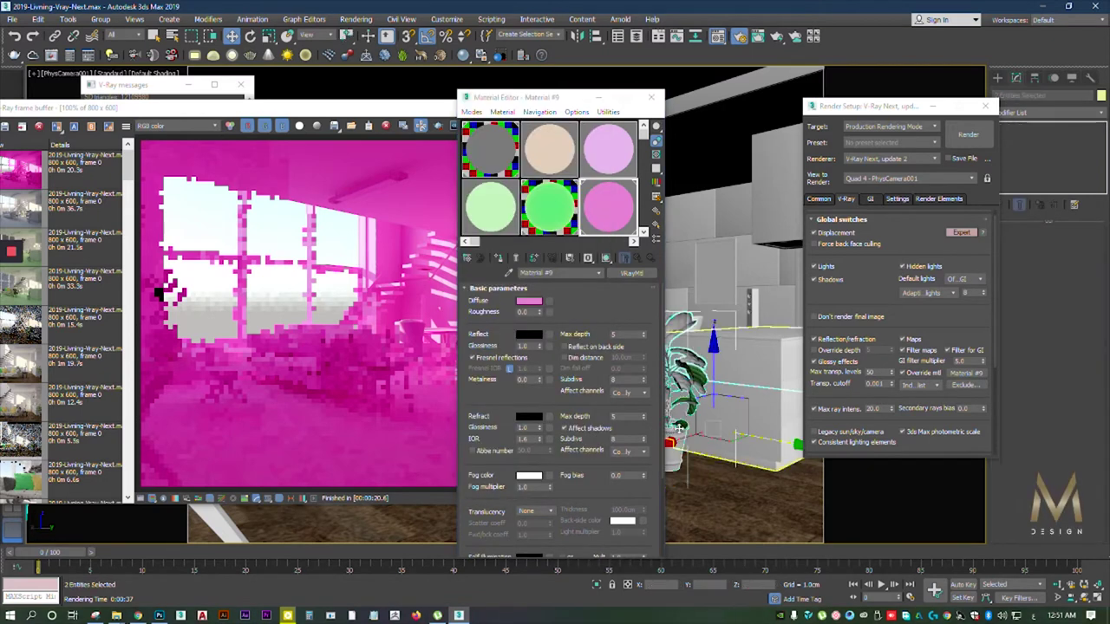
{"action": "left_click", "coordinate": [101, 19]}
{"action": "type", "text": "1"}
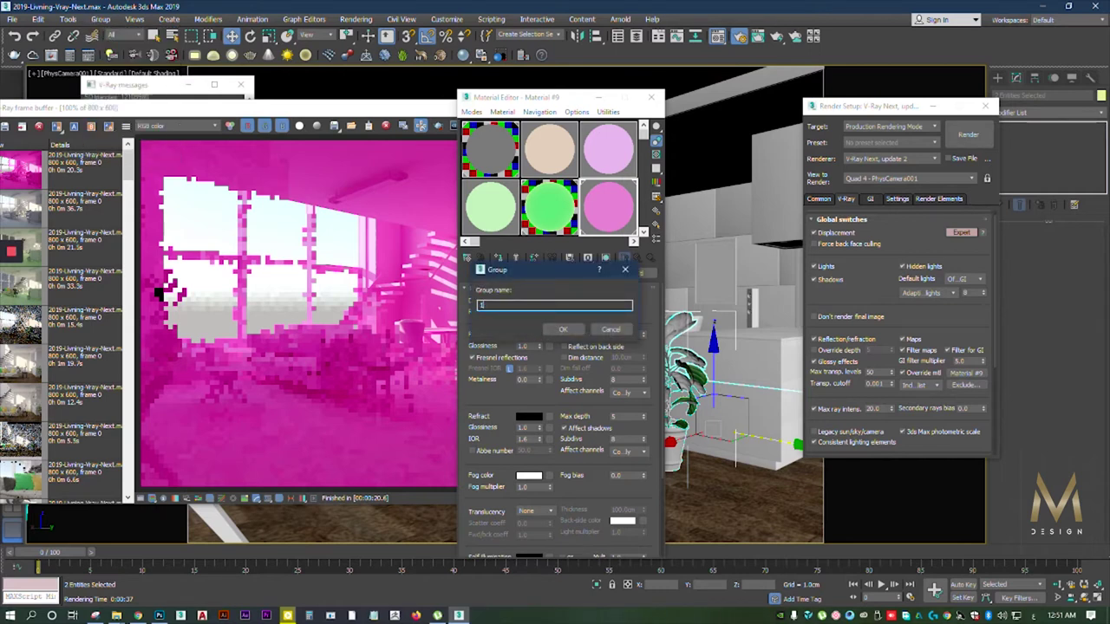
{"action": "key", "text": "Return"}
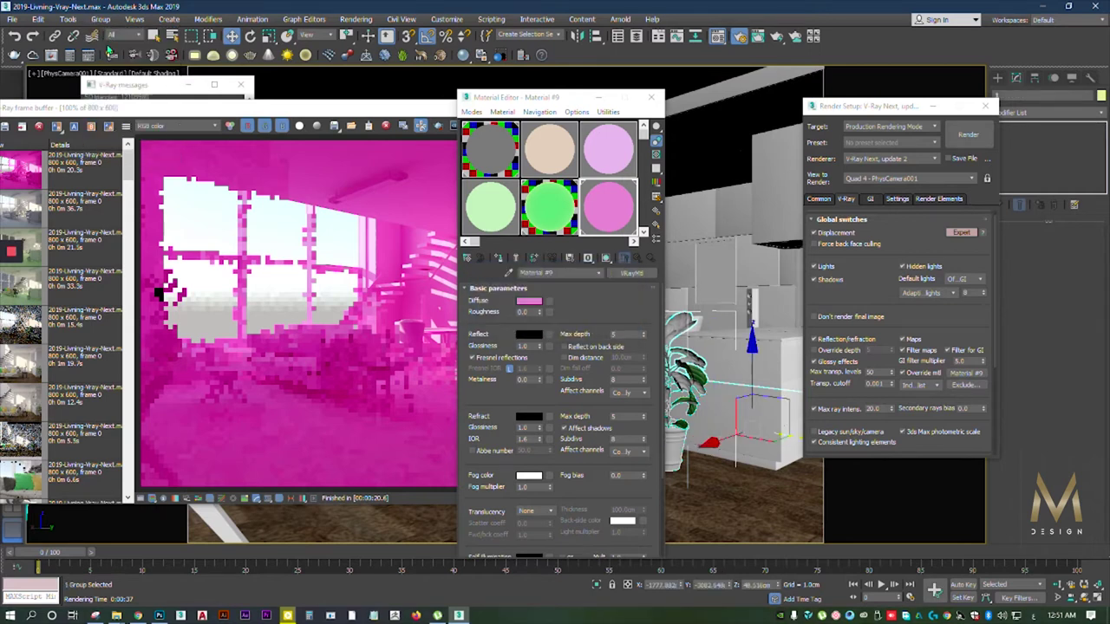
Step: Exclude group 1 from the V-Ray material override and start a new render
{"action": "left_click", "coordinate": [951, 388]}
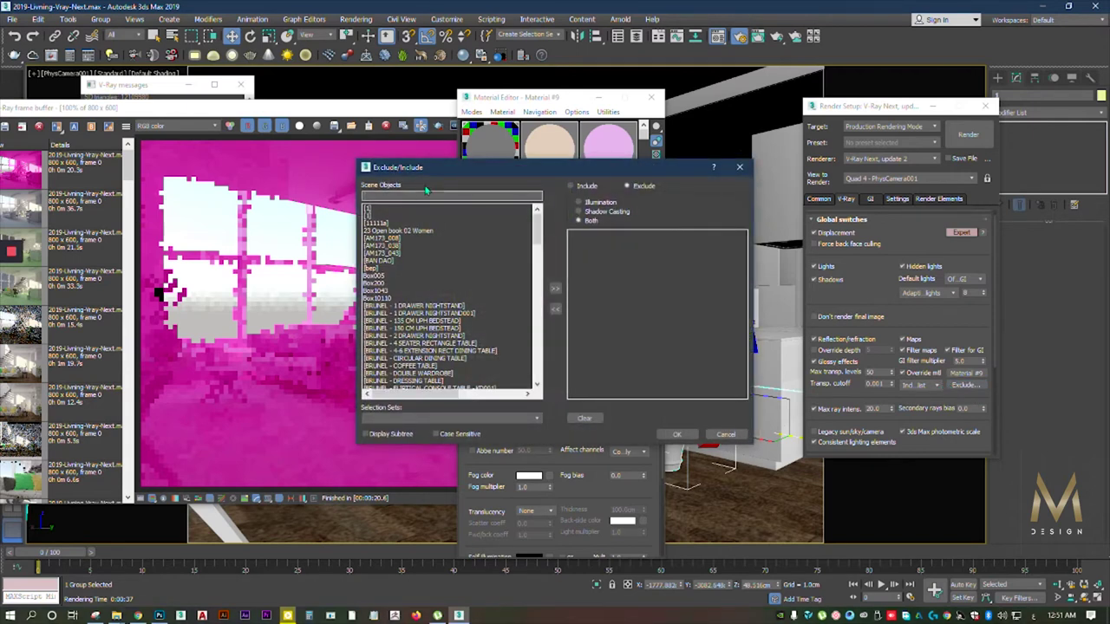
{"action": "left_click", "coordinate": [368, 209]}
{"action": "left_click", "coordinate": [370, 216], "text": "ctrl"}
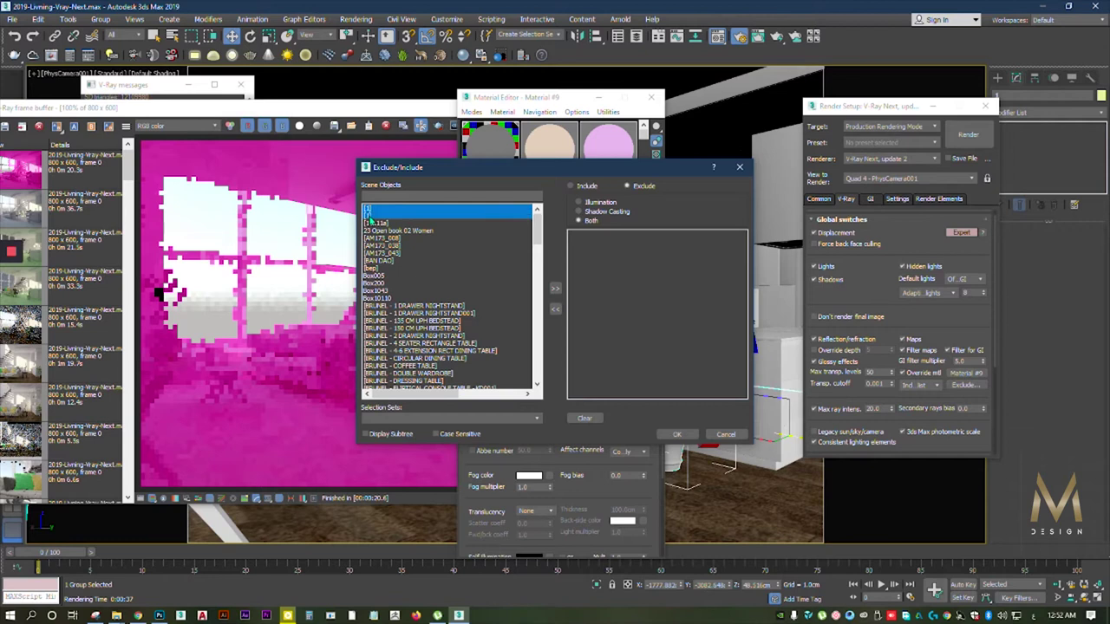
{"action": "left_click", "coordinate": [556, 290]}
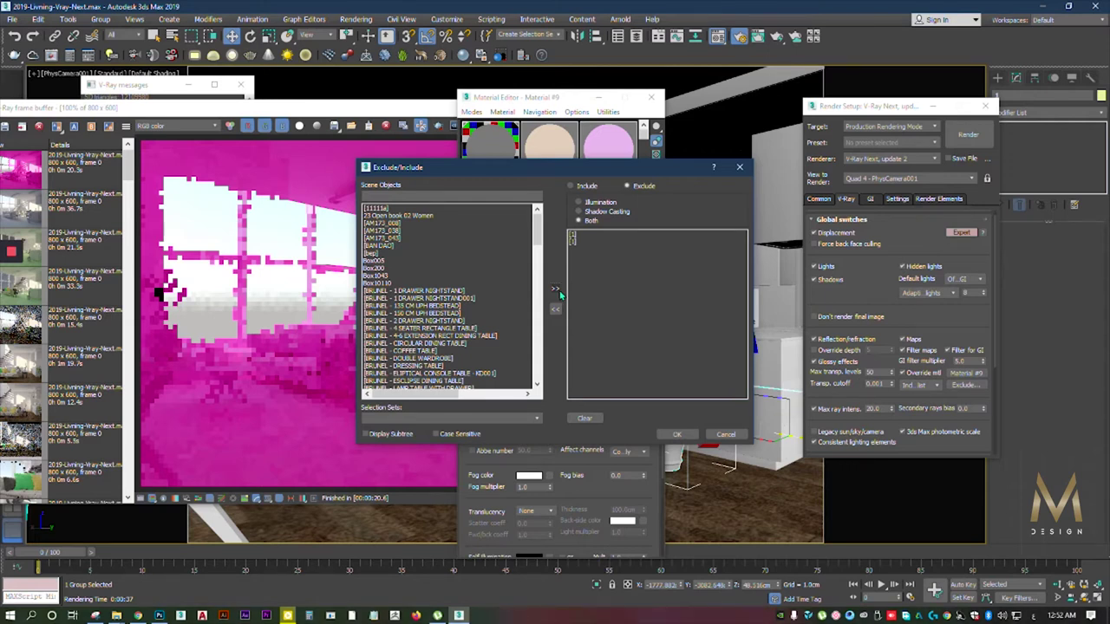
{"action": "left_click", "coordinate": [677, 435]}
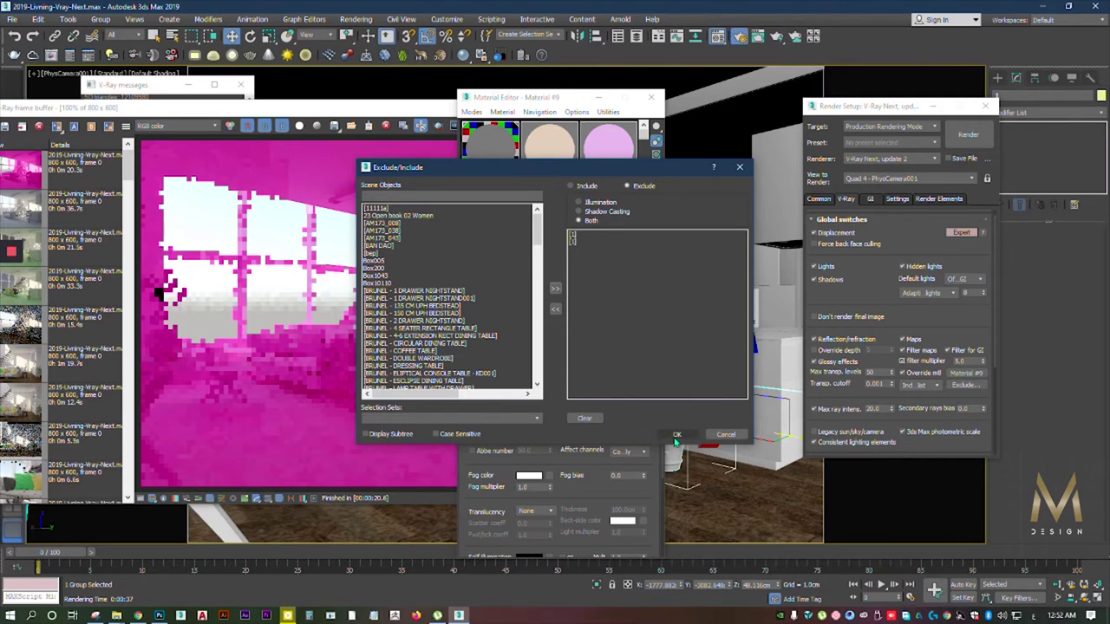
{"action": "left_click", "coordinate": [968, 138]}
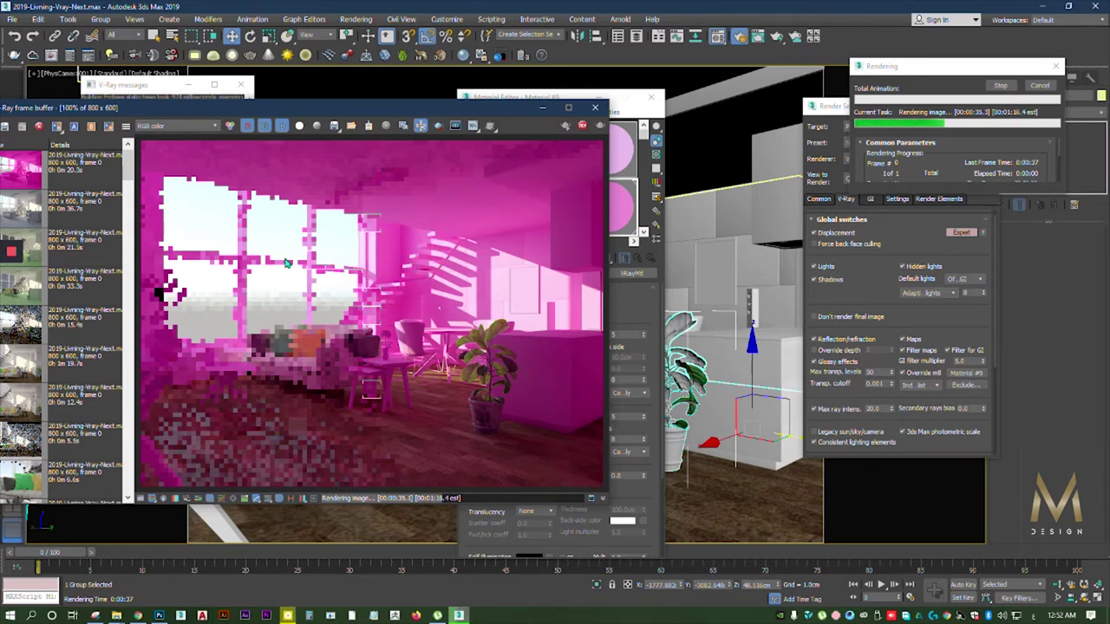
Step: Stop the pink override render partway and switch off V-Ray's Override mtl
{"action": "left_click", "coordinate": [1048, 87]}
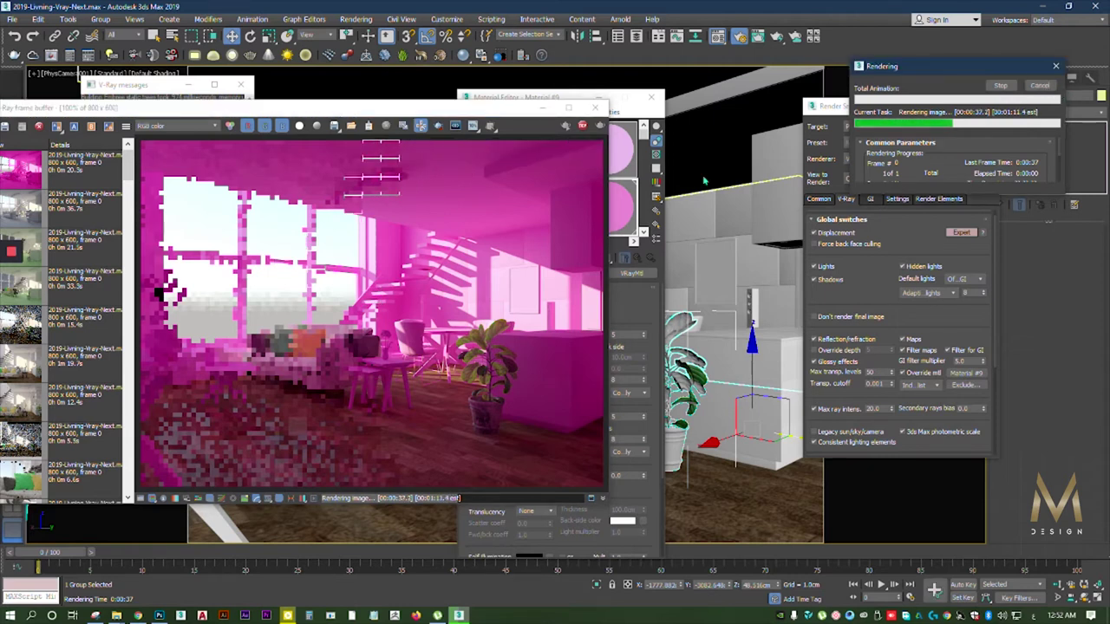
{"action": "left_click", "coordinate": [1039, 85]}
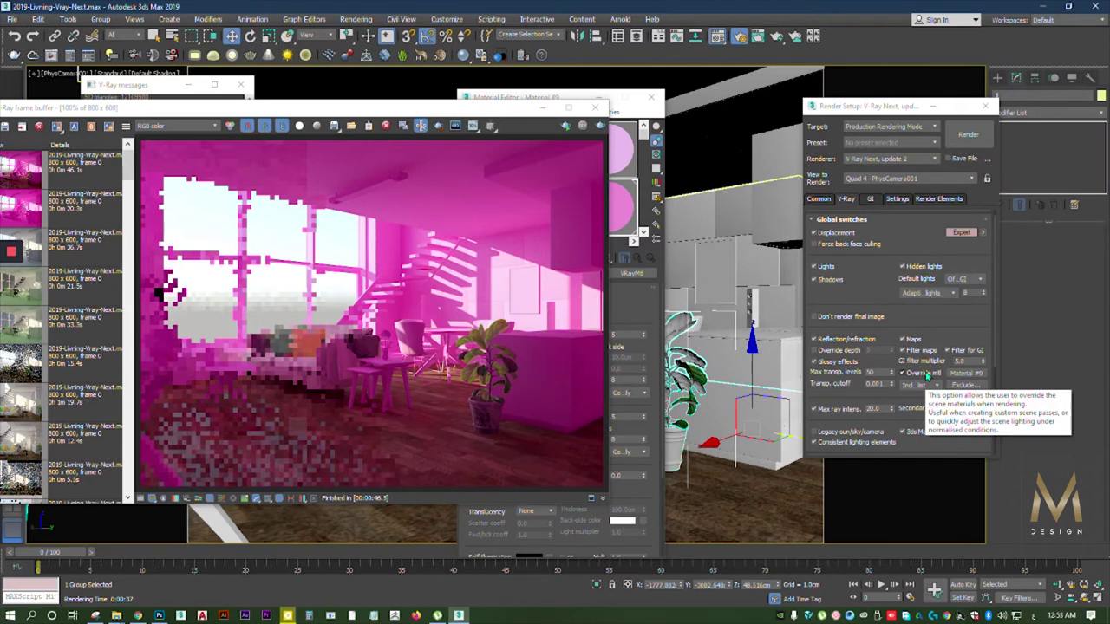
{"action": "left_click", "coordinate": [922, 376]}
{"action": "left_click", "coordinate": [907, 374]}
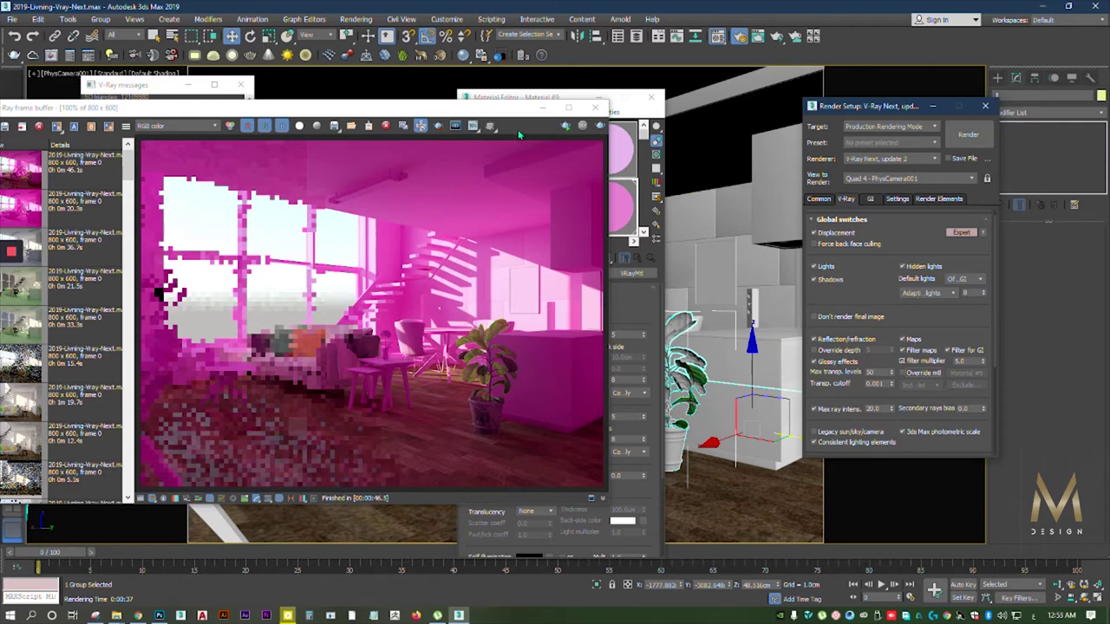
Step: Close the frame buffer, collapse Global switches and expand Image sampler (Antialiasing) to see its types
{"action": "left_click", "coordinate": [595, 108]}
{"action": "mouse_move", "coordinate": [536, 98]}
{"action": "left_mouse_down"}
{"action": "mouse_move", "coordinate": [662, 104]}
{"action": "mouse_move", "coordinate": [707, 93]}
{"action": "left_mouse_up"}
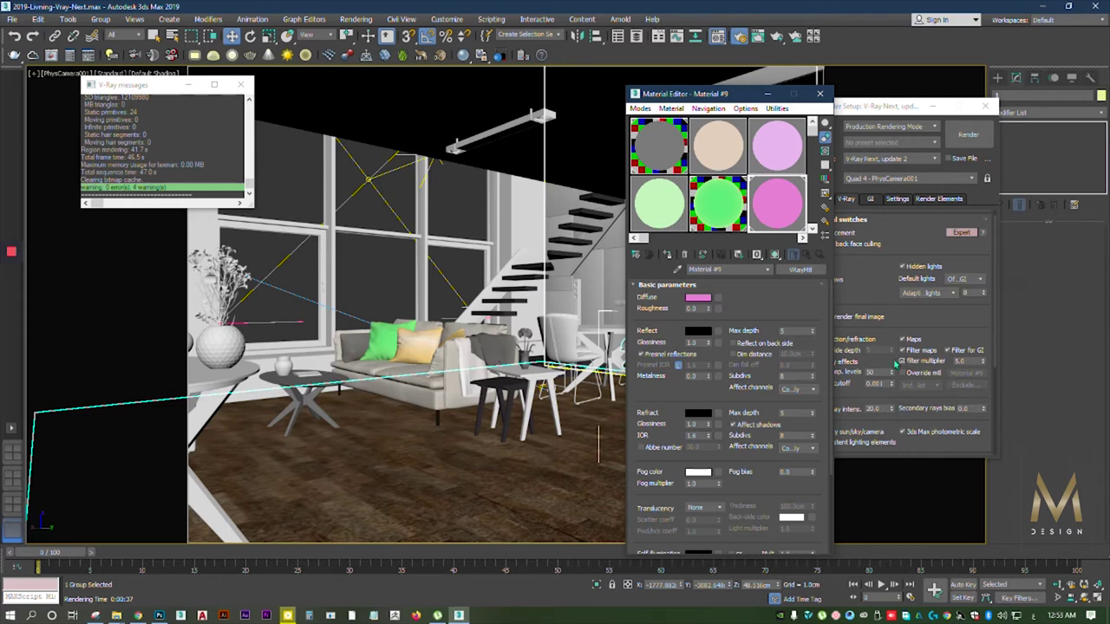
{"action": "left_click", "coordinate": [870, 368]}
{"action": "left_click_drag", "start_coordinate": [824, 290], "coordinate": [824, 161]}
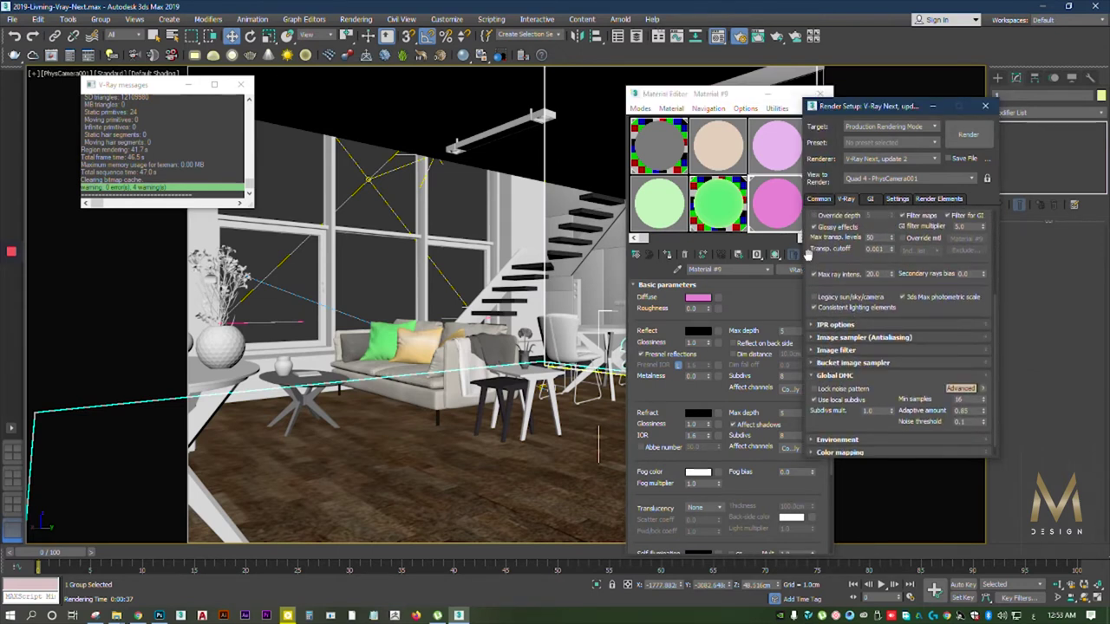
{"action": "scroll", "coordinate": [816, 251], "scroll_direction": "up", "scroll_amount": 5}
{"action": "left_click", "coordinate": [830, 225]}
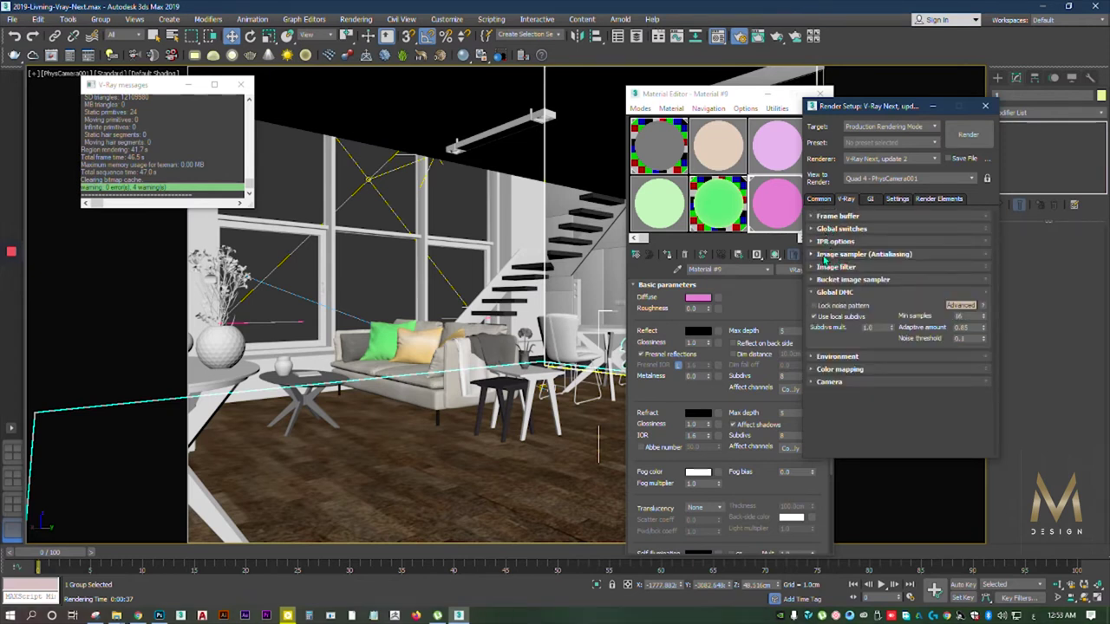
{"action": "left_click", "coordinate": [824, 254]}
{"action": "left_click", "coordinate": [843, 268]}
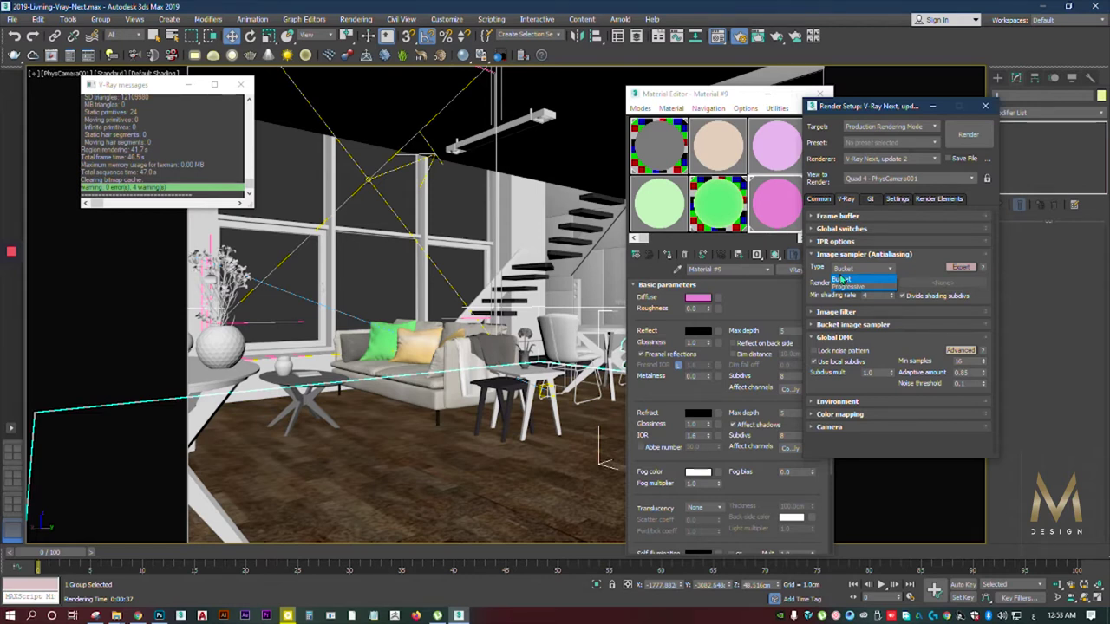
Step: Keep the image sampler type on Bucket and expand the Bucket image sampler rollout
{"action": "left_click", "coordinate": [848, 278]}
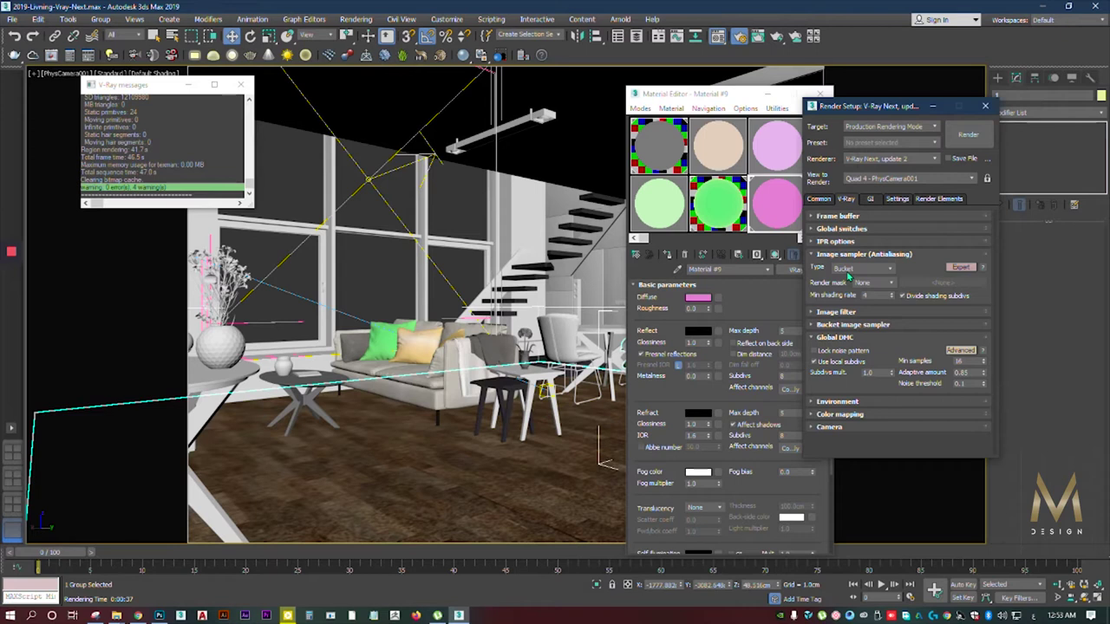
{"action": "left_click", "coordinate": [848, 275]}
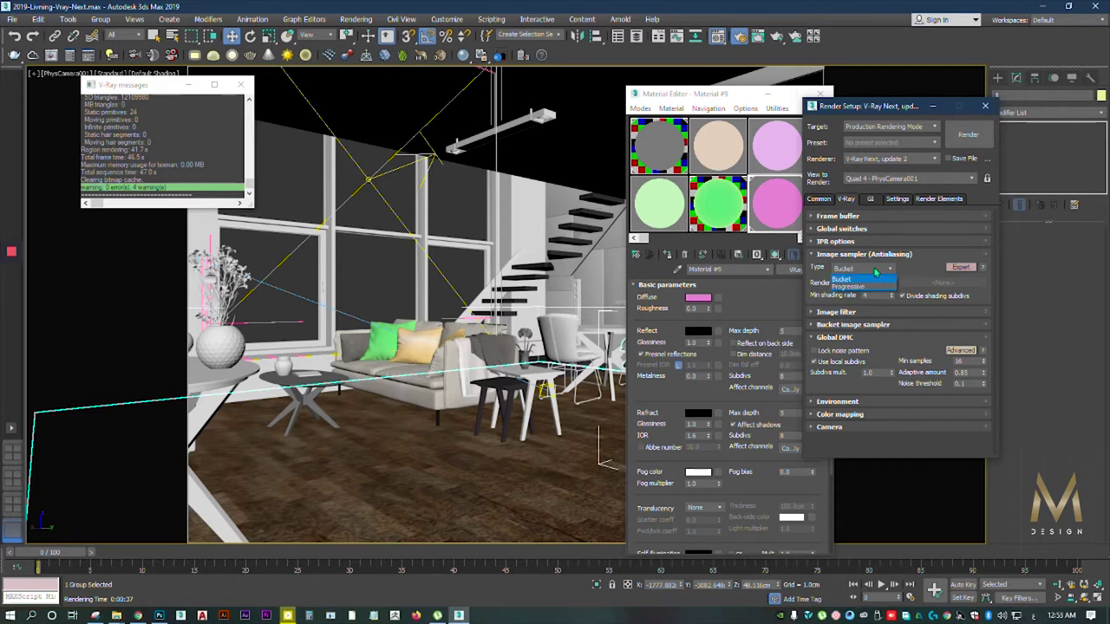
{"action": "left_click", "coordinate": [874, 265]}
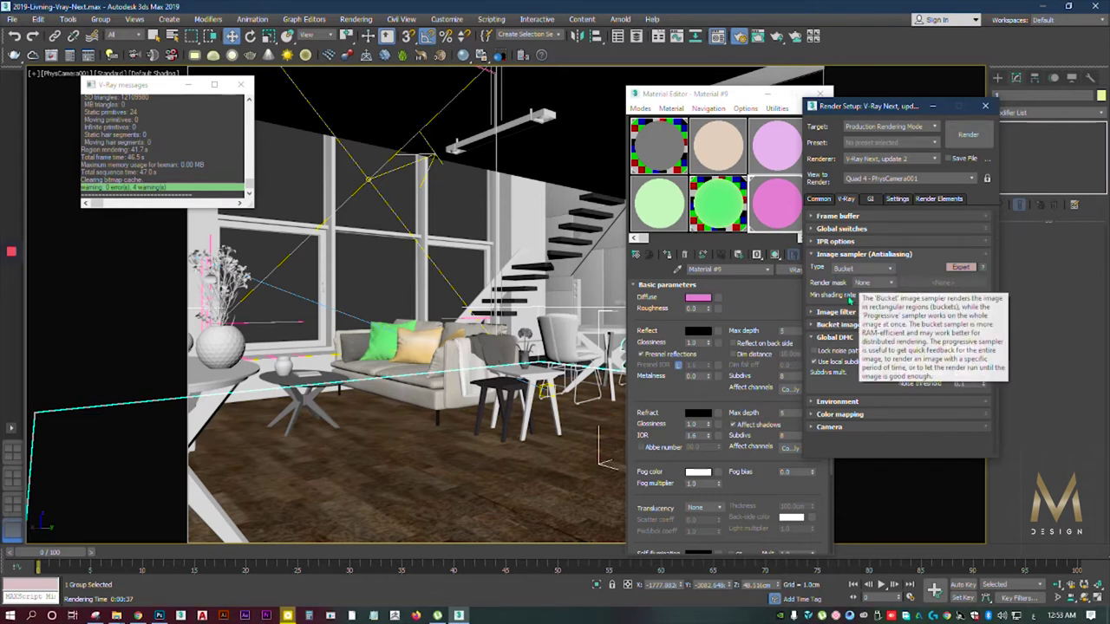
{"action": "left_click", "coordinate": [820, 324]}
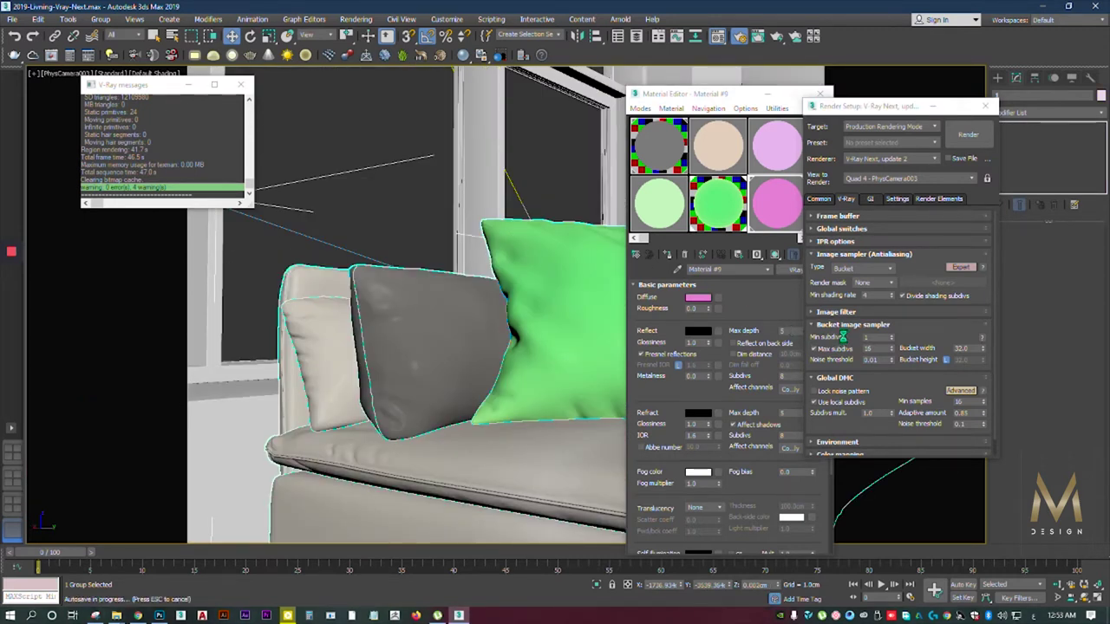
Step: Cancel the autosave and reopen the V-Ray frame buffer showing the last magenta 800 x 600 render
{"action": "key", "text": "Escape"}
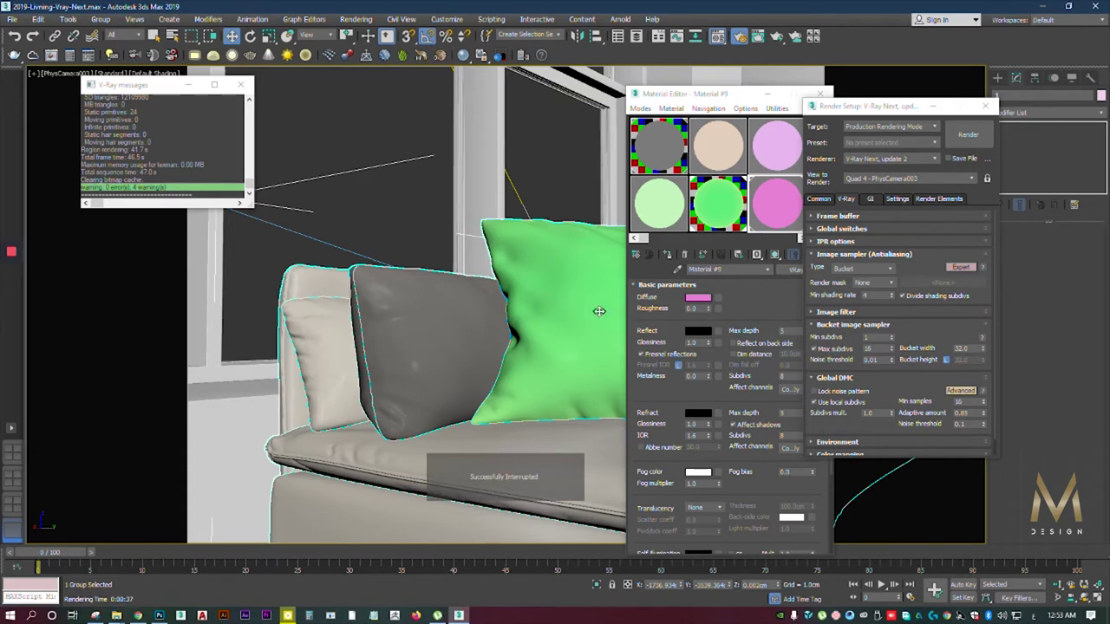
{"action": "right_click", "coordinate": [489, 289]}
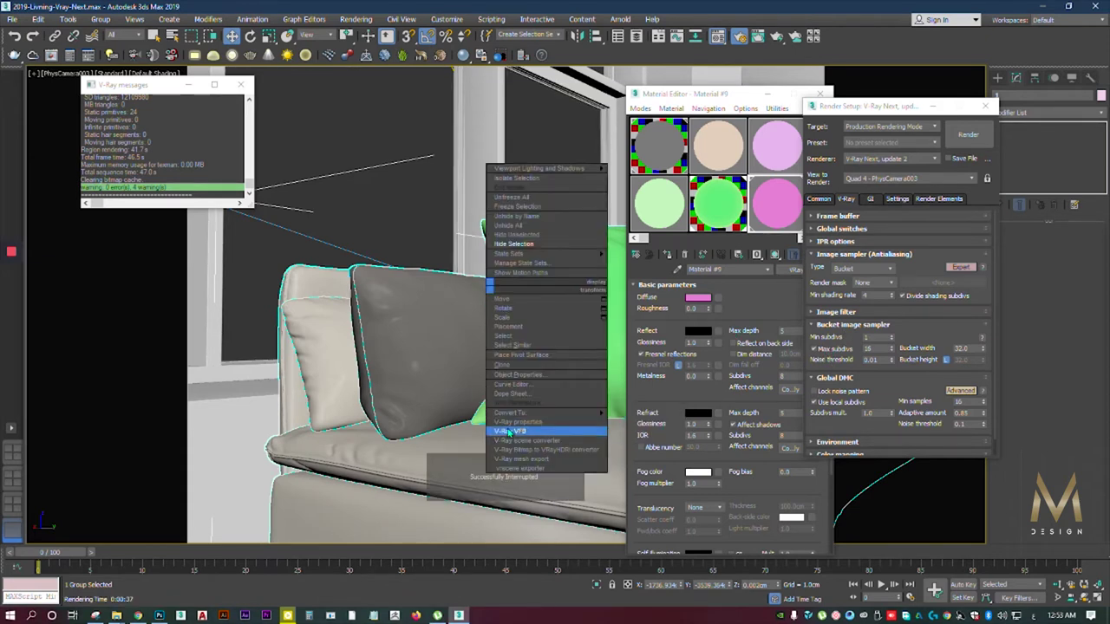
{"action": "left_click", "coordinate": [529, 426]}
{"action": "scroll", "coordinate": [256, 381], "scroll_direction": "up", "scroll_amount": 1}
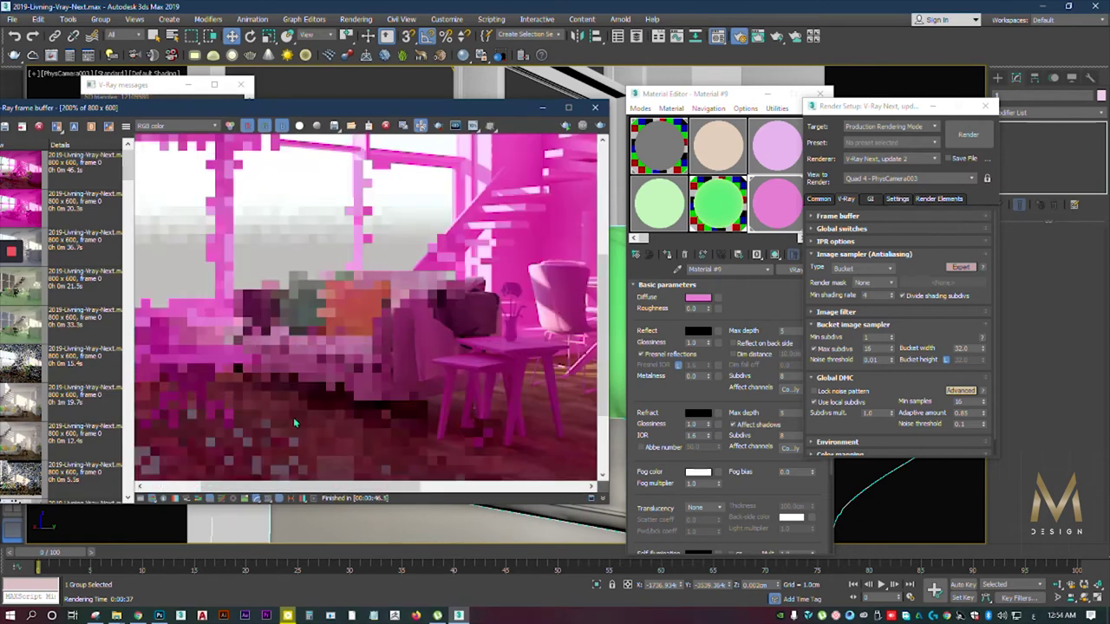
{"action": "scroll", "coordinate": [293, 417], "scroll_direction": "up", "scroll_amount": 1}
{"action": "scroll", "coordinate": [297, 416], "scroll_direction": "down", "scroll_amount": 2}
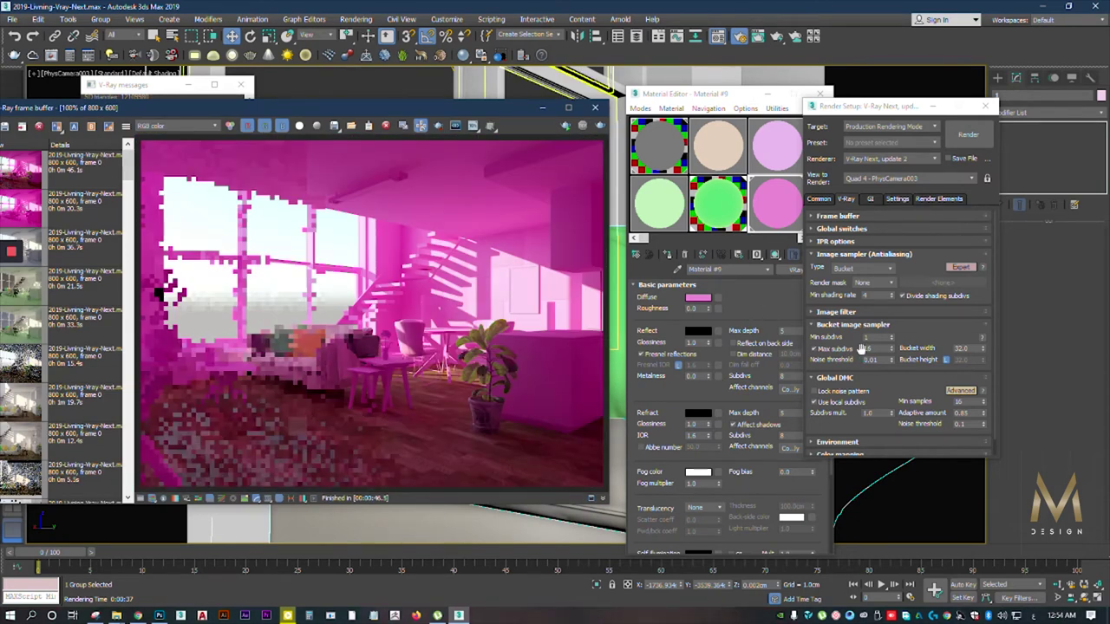
{"action": "left_click", "coordinate": [878, 349]}
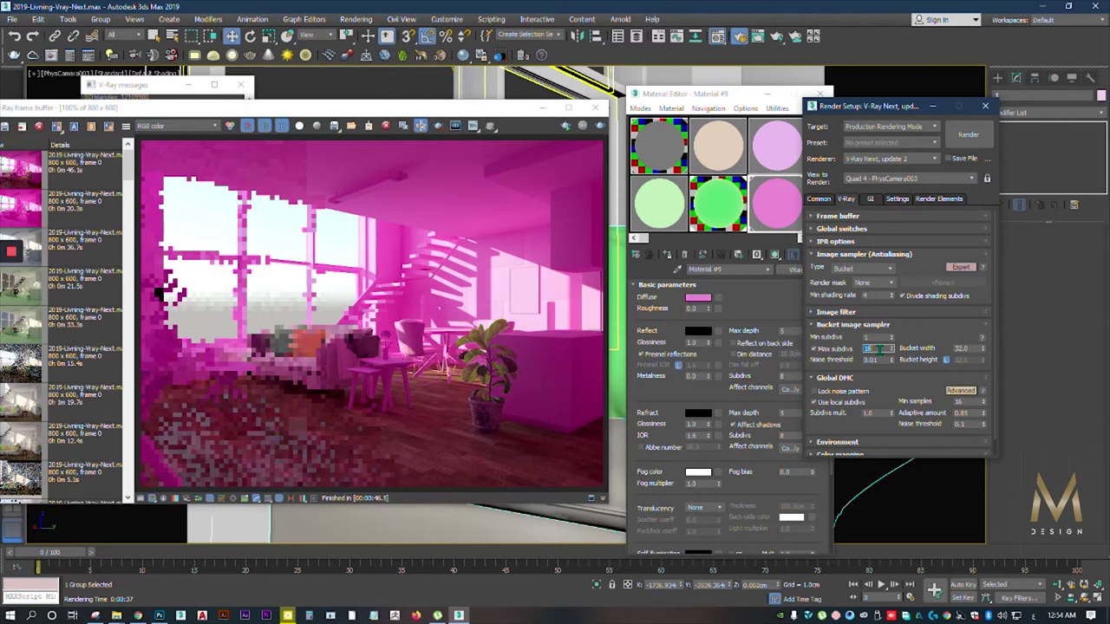
Step: Apply max subdivs 1, render the sofa close-up and zoom into its pixels
{"action": "left_click", "coordinate": [546, 288]}
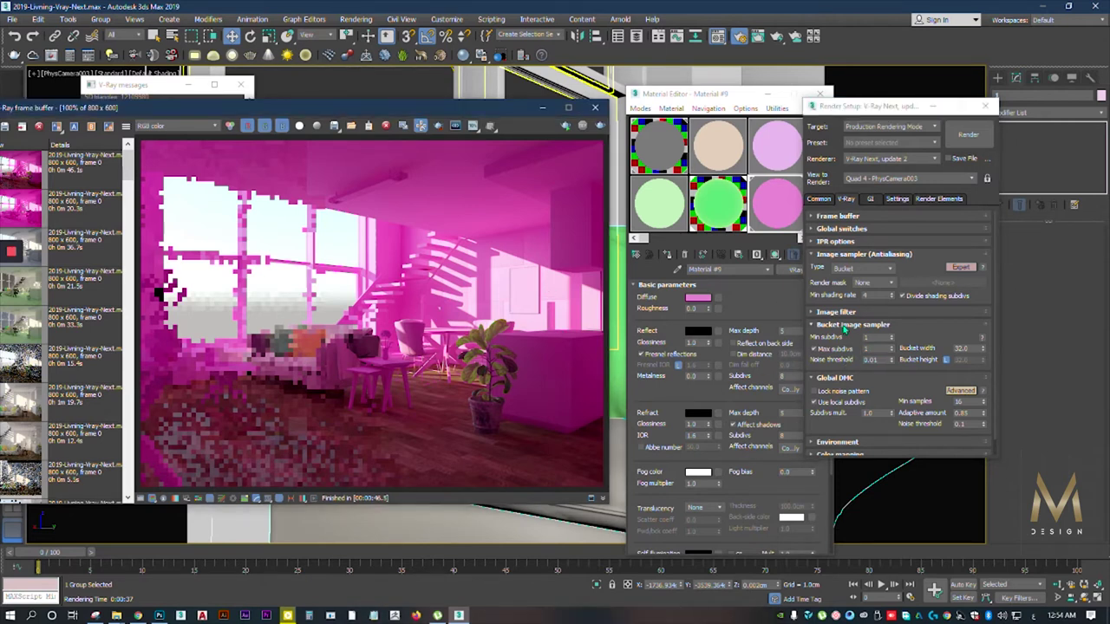
{"action": "left_click", "coordinate": [600, 129]}
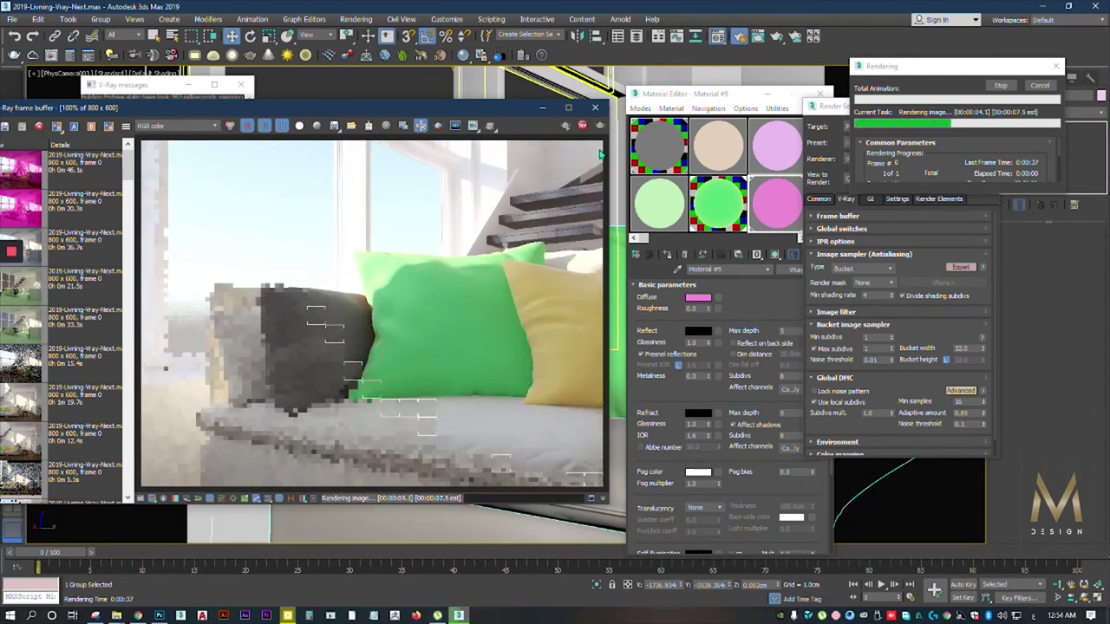
{"action": "scroll", "coordinate": [531, 324], "scroll_direction": "up", "scroll_amount": 1}
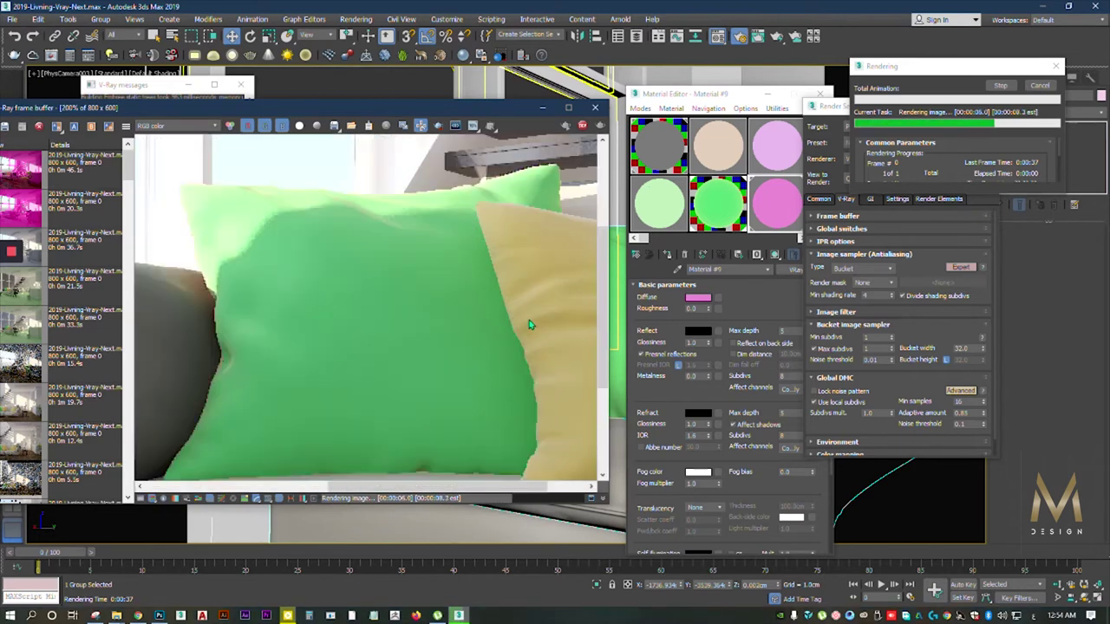
{"action": "scroll", "coordinate": [529, 318], "scroll_direction": "up", "scroll_amount": 1}
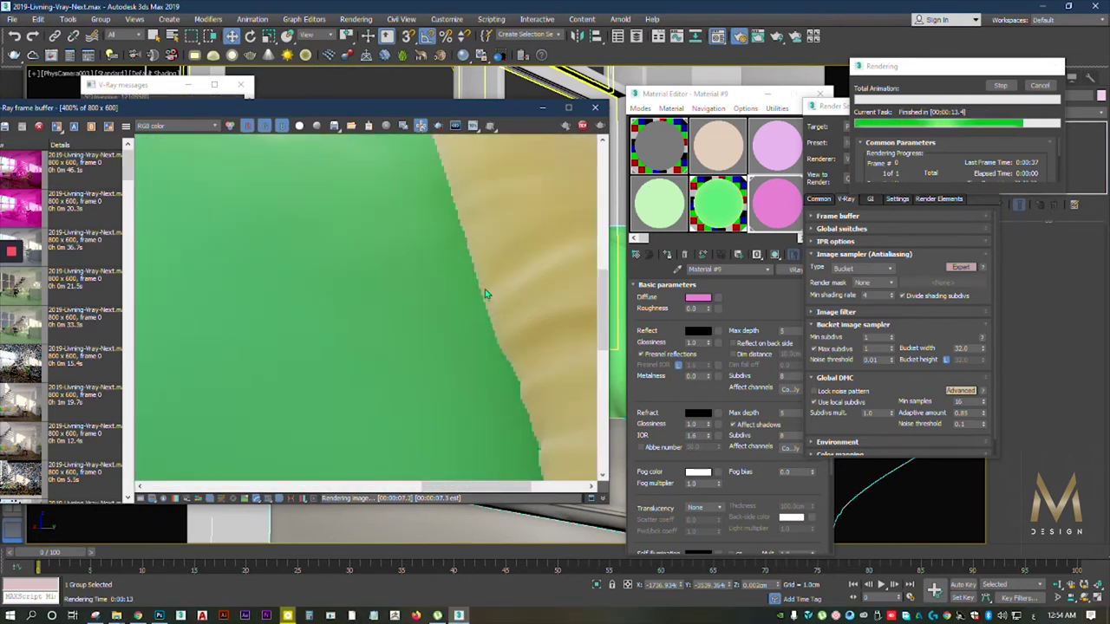
{"action": "scroll", "coordinate": [473, 291], "scroll_direction": "up", "scroll_amount": 1}
{"action": "scroll", "coordinate": [440, 269], "scroll_direction": "up", "scroll_amount": 1}
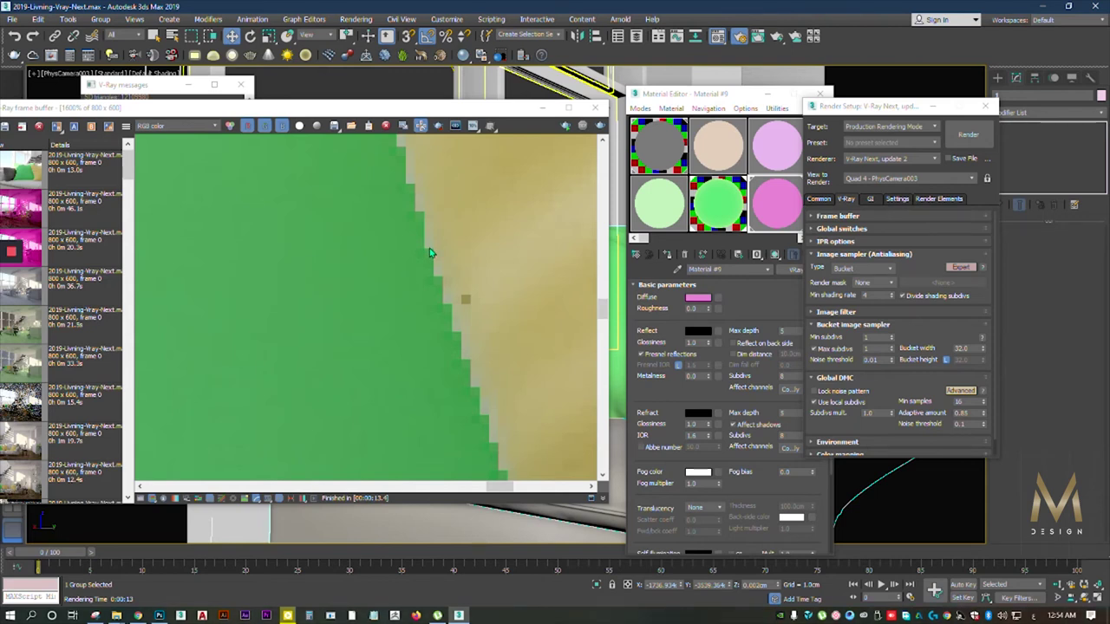
{"action": "scroll", "coordinate": [433, 253], "scroll_direction": "down", "scroll_amount": 4}
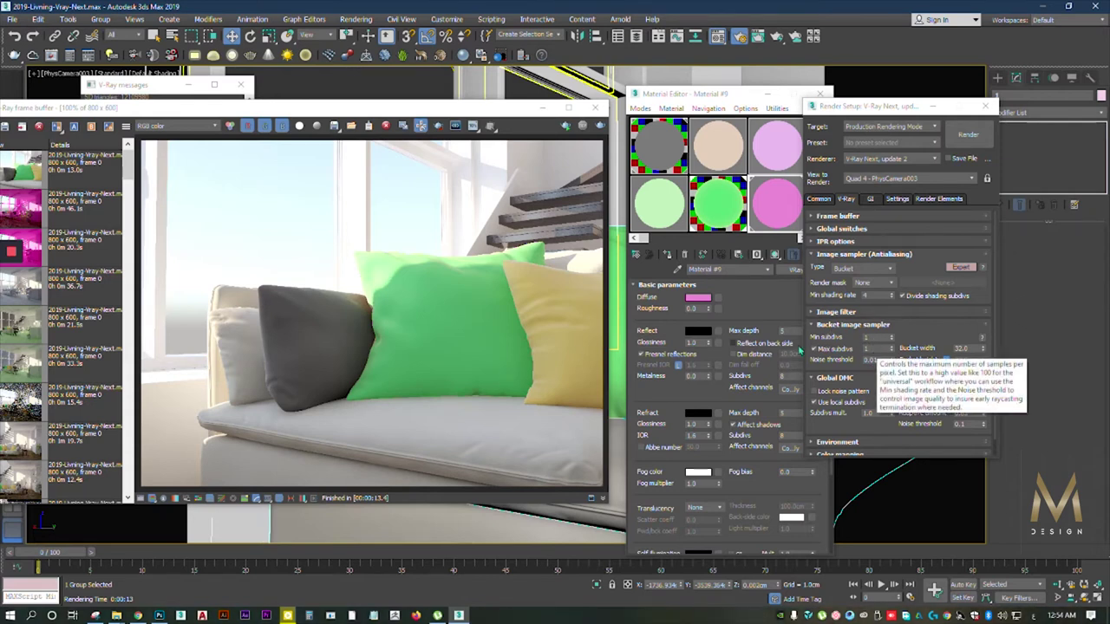
Step: Zoom to 1600% on the green/yellow pillow edge, check the GI tab, then return to V-Ray
{"action": "left_click", "coordinate": [360, 274]}
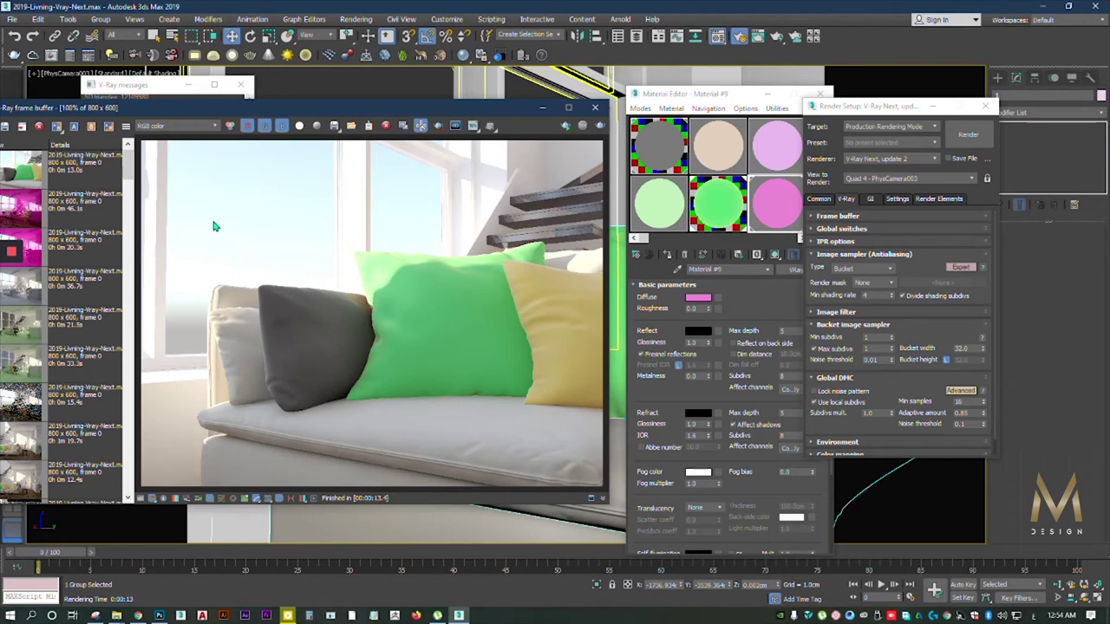
{"action": "scroll", "coordinate": [500, 348], "scroll_direction": "up", "scroll_amount": 2}
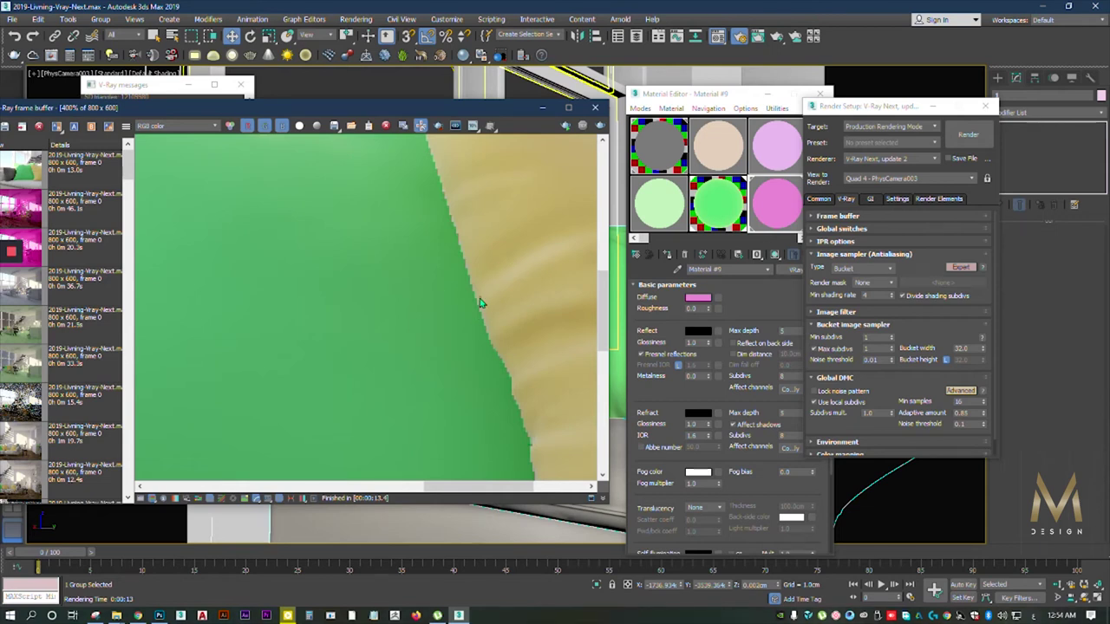
{"action": "left_click", "coordinate": [871, 199]}
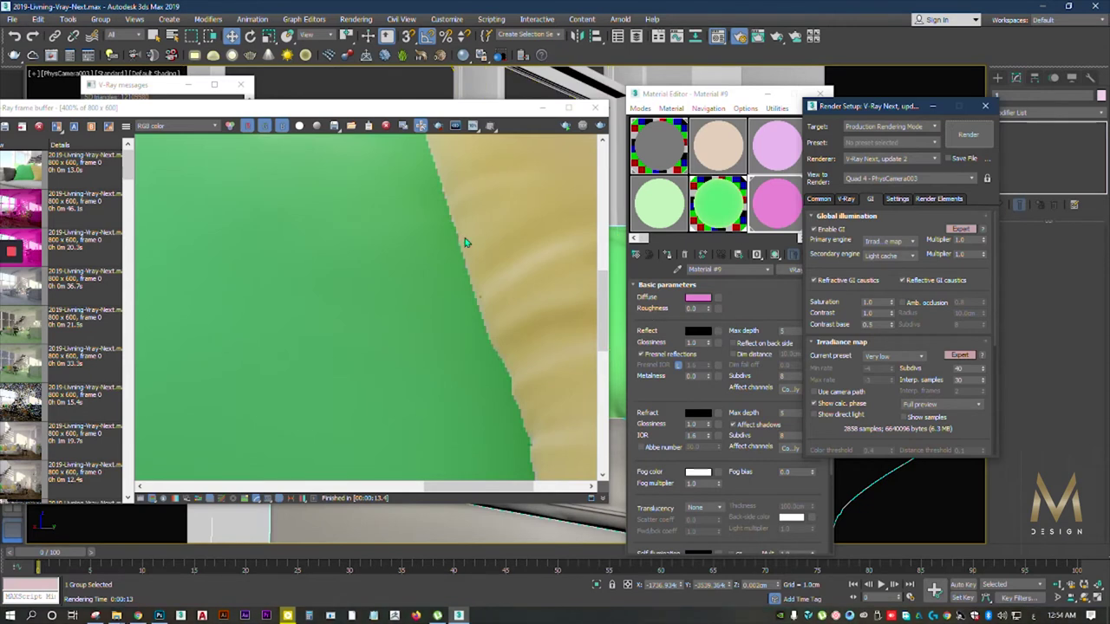
{"action": "scroll", "coordinate": [451, 251], "scroll_direction": "up", "scroll_amount": 2}
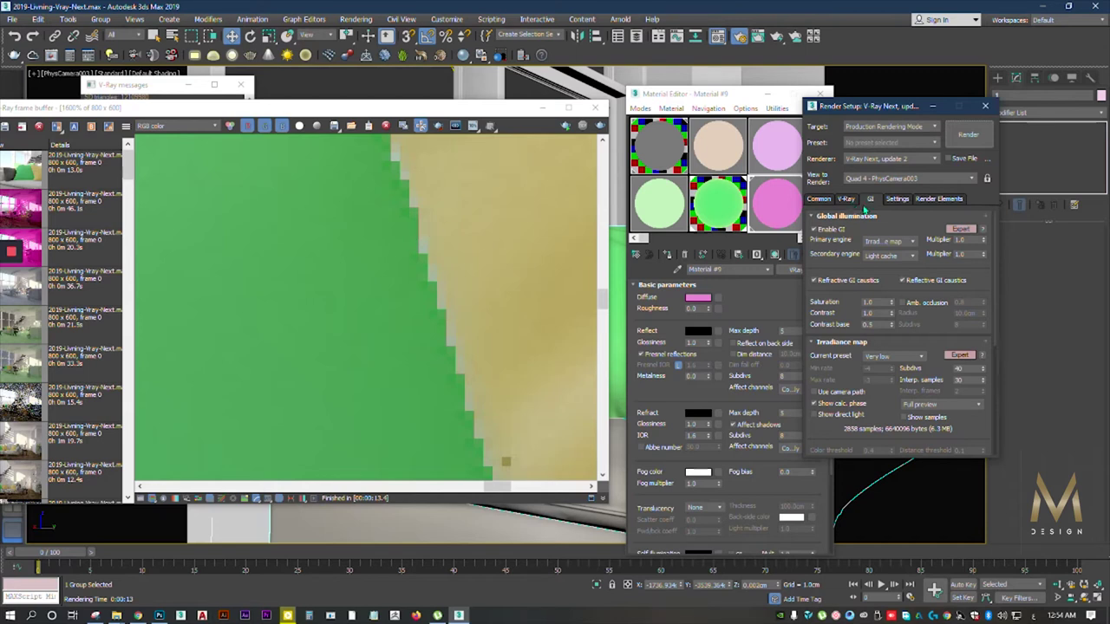
{"action": "left_click", "coordinate": [846, 200]}
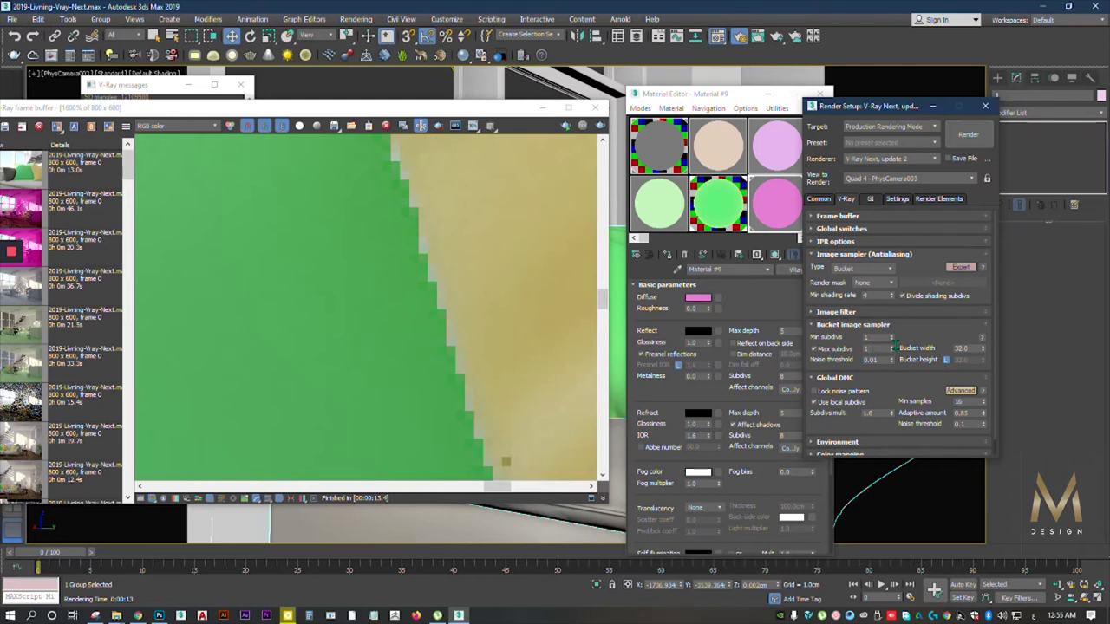
Step: Set Max subdivs to 8 and zoom the frame buffer back out to the whole render
{"action": "scroll", "coordinate": [489, 282], "scroll_direction": "down", "scroll_amount": 5}
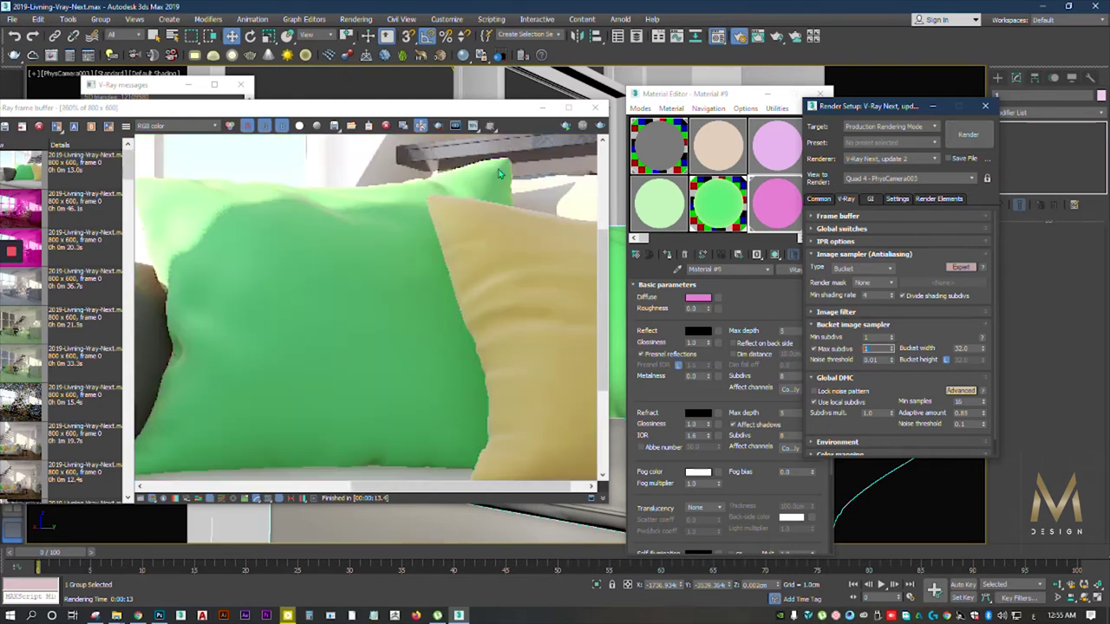
{"action": "middle_click_drag", "start_coordinate": [535, 324], "coordinate": [321, 227]}
{"action": "scroll", "coordinate": [585, 227], "scroll_direction": "up", "scroll_amount": 2}
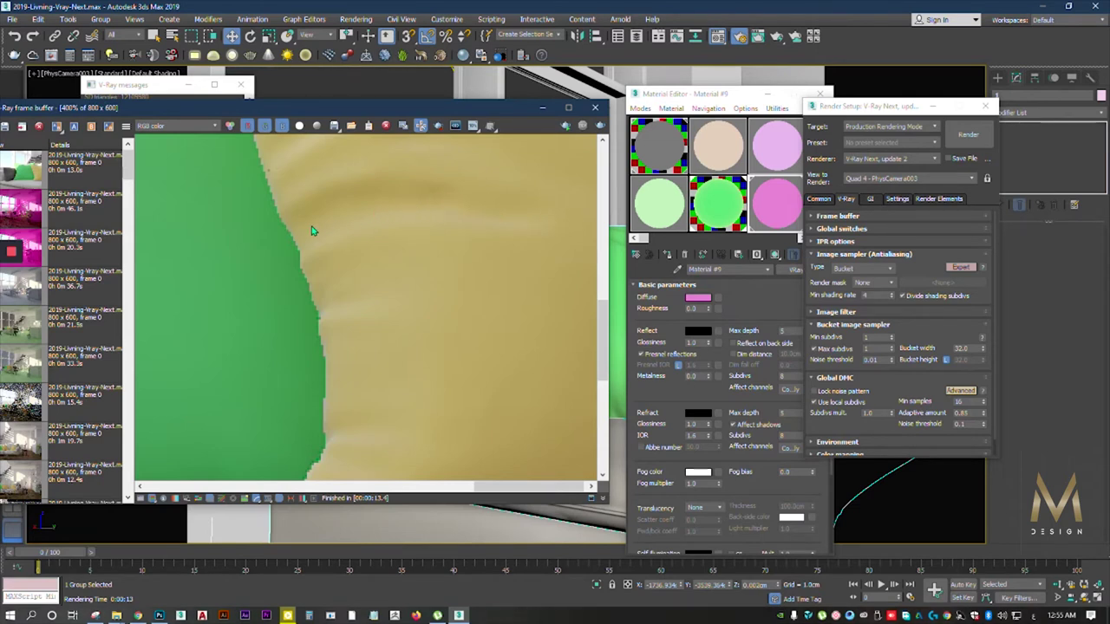
{"action": "scroll", "coordinate": [282, 225], "scroll_direction": "up", "scroll_amount": 2}
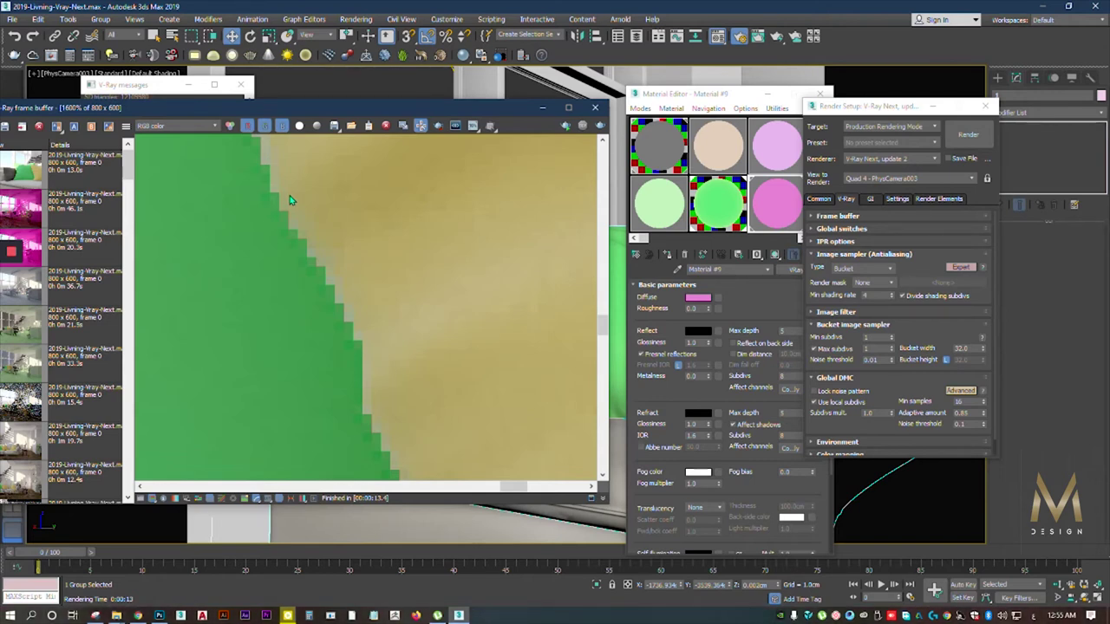
{"action": "left_click", "coordinate": [854, 348]}
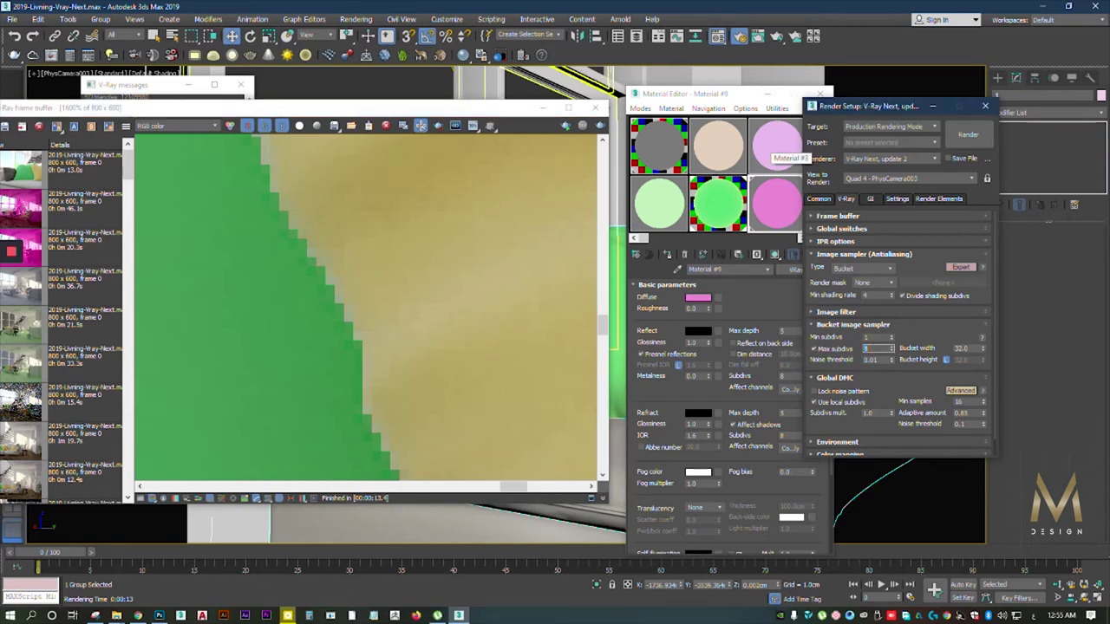
{"action": "left_click", "coordinate": [421, 249]}
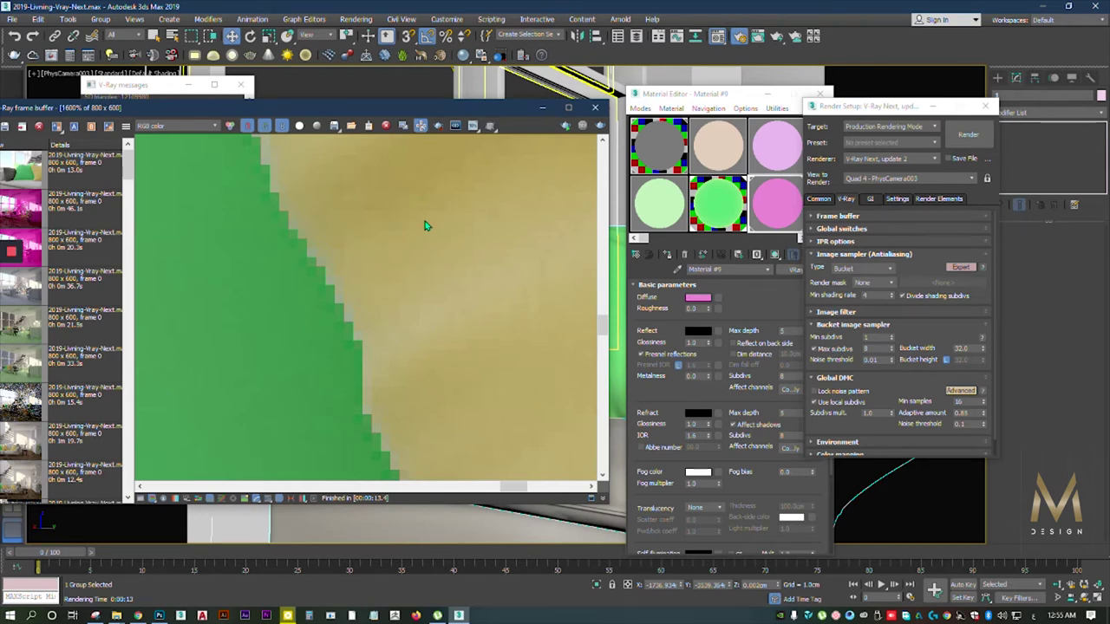
{"action": "scroll", "coordinate": [367, 272], "scroll_direction": "down", "scroll_amount": 2}
{"action": "scroll", "coordinate": [365, 272], "scroll_direction": "down", "scroll_amount": 2}
{"action": "scroll", "coordinate": [380, 264], "scroll_direction": "down", "scroll_amount": 2}
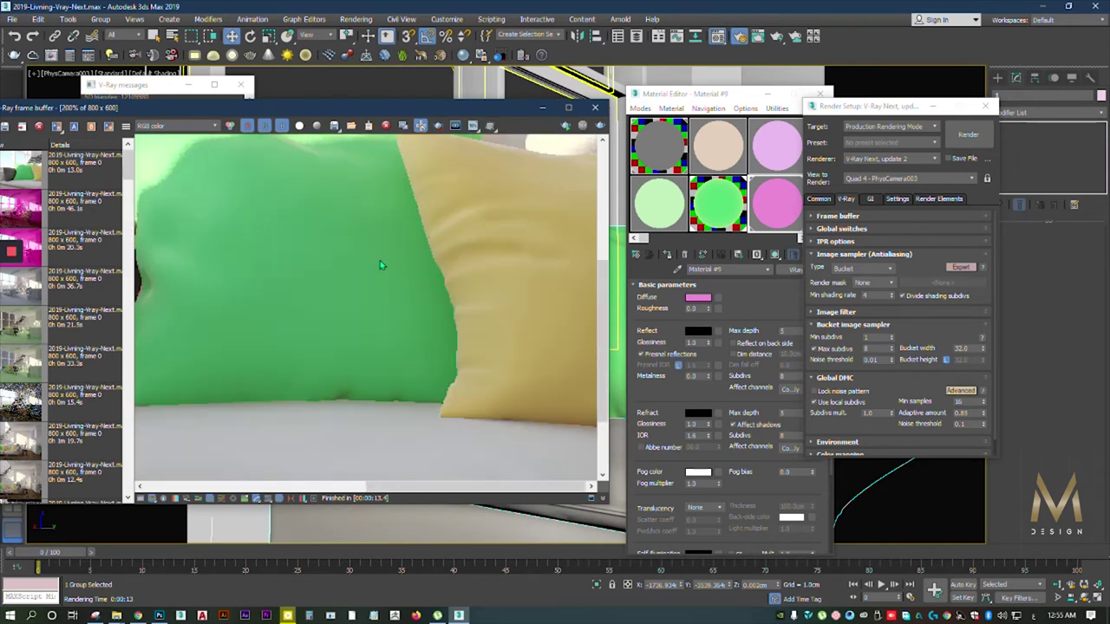
{"action": "scroll", "coordinate": [514, 195], "scroll_direction": "down", "scroll_amount": 1}
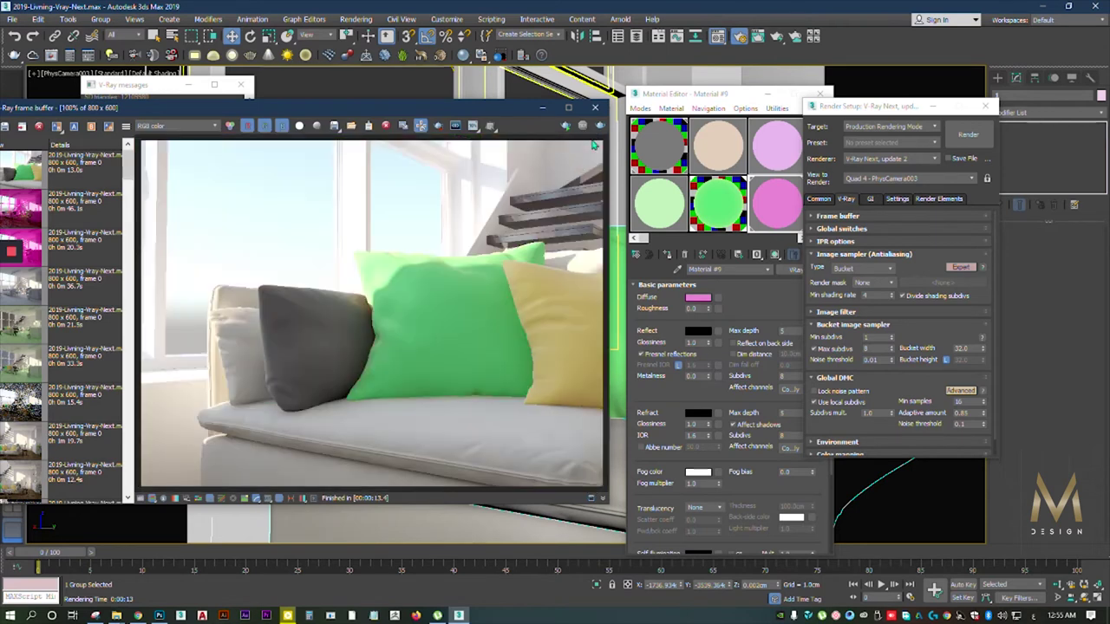
Step: Re-render the sofa close-up with max subdivs 8 and zoom to 1600% on the pillow edge
{"action": "left_click", "coordinate": [598, 127]}
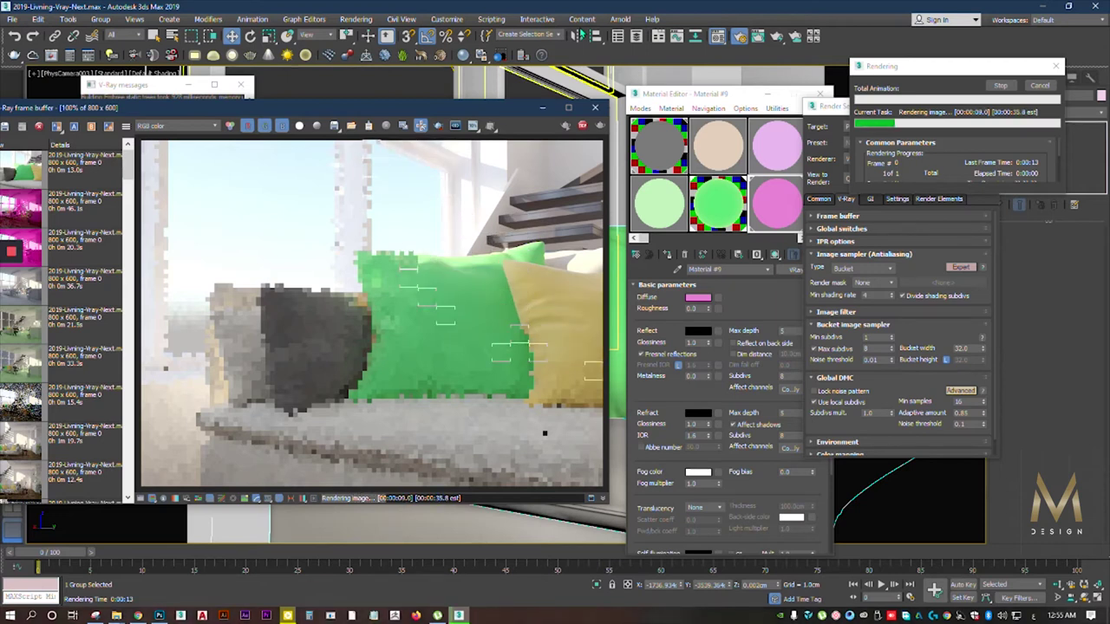
{"action": "scroll", "coordinate": [314, 224], "scroll_direction": "up", "scroll_amount": 5}
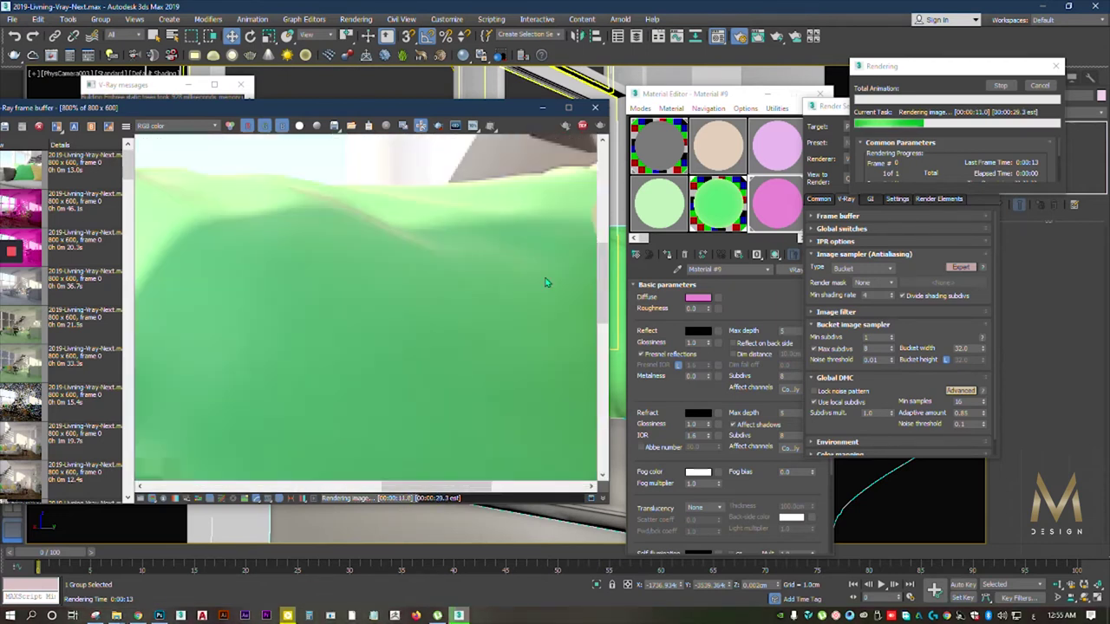
{"action": "scroll", "coordinate": [440, 307], "scroll_direction": "up", "scroll_amount": 2}
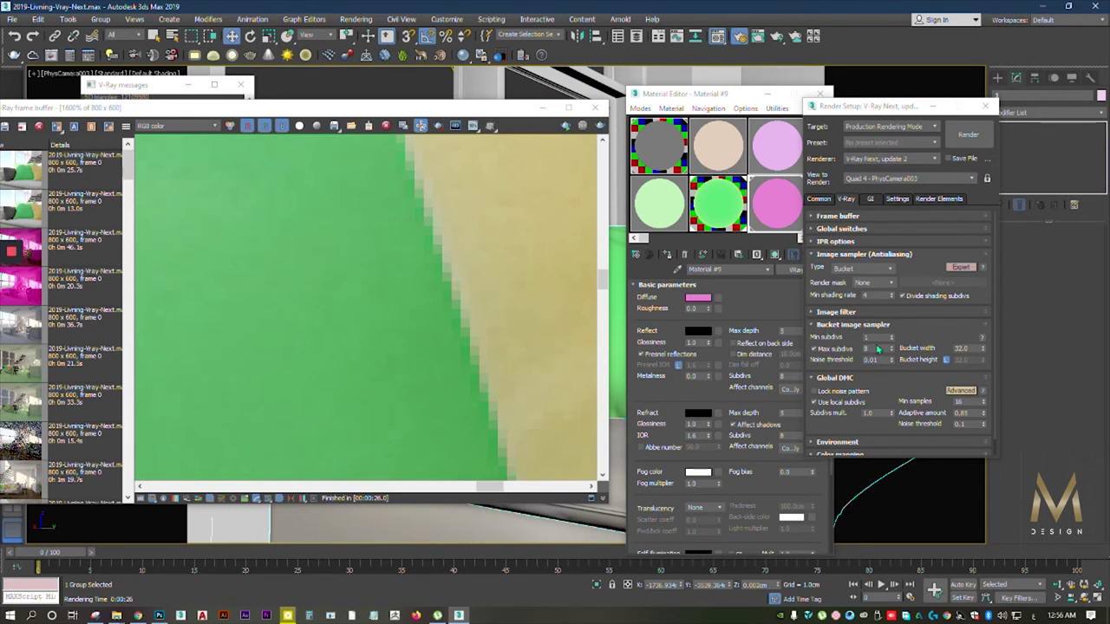
Step: Set Max subdivs to 32, render with Shift+Q and zoom in and out to compare noise
{"action": "left_click", "coordinate": [866, 348]}
{"action": "type", "text": "32"}
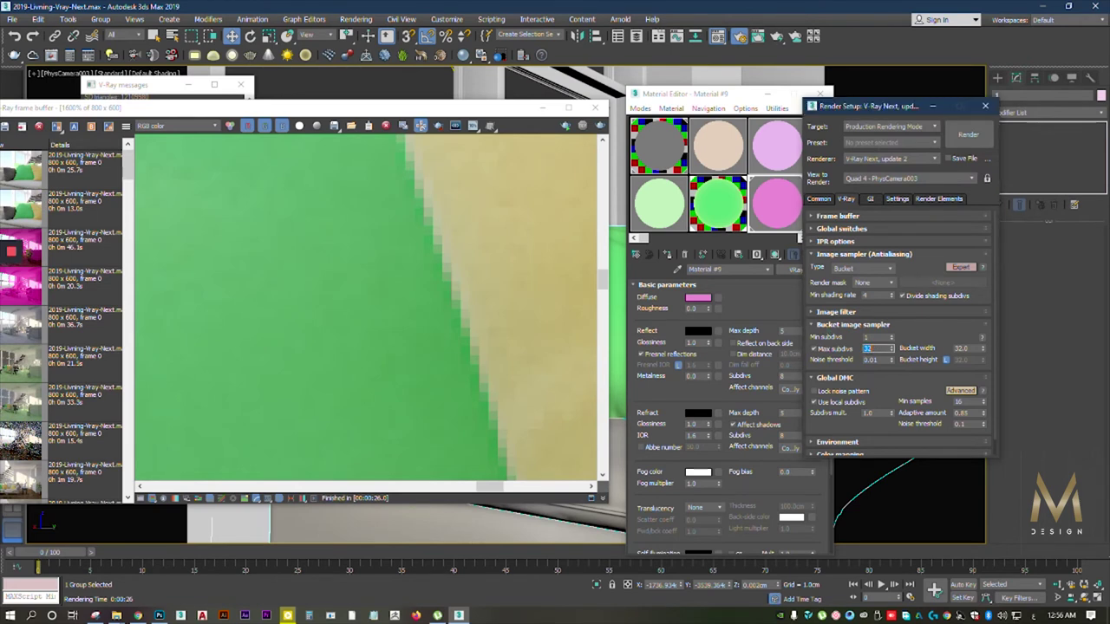
{"action": "left_click", "coordinate": [612, 174]}
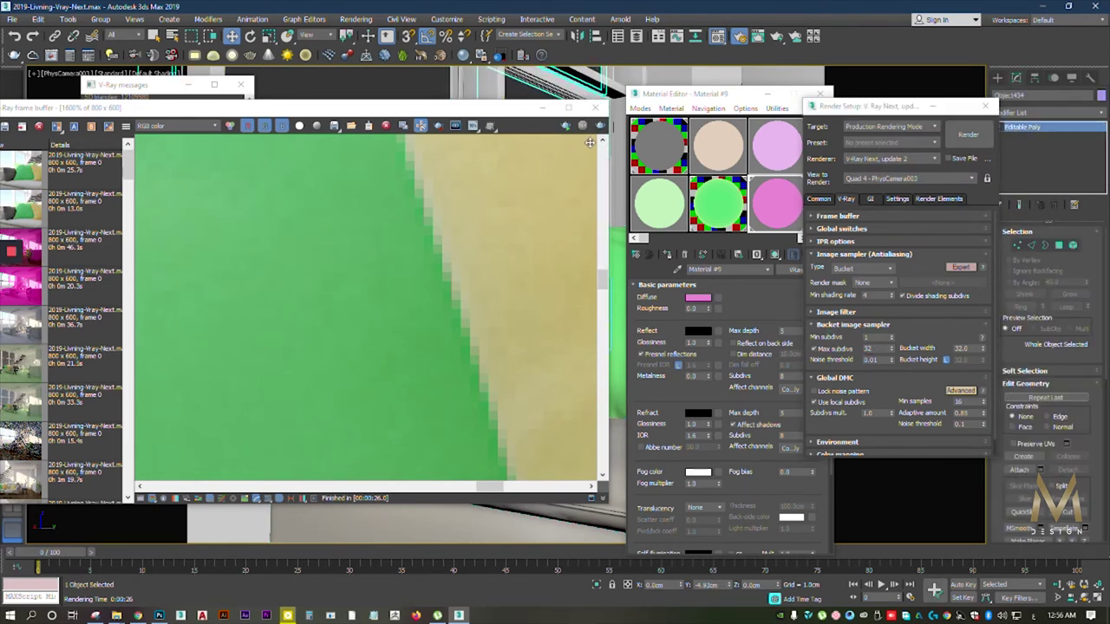
{"action": "key", "text": "shift+q"}
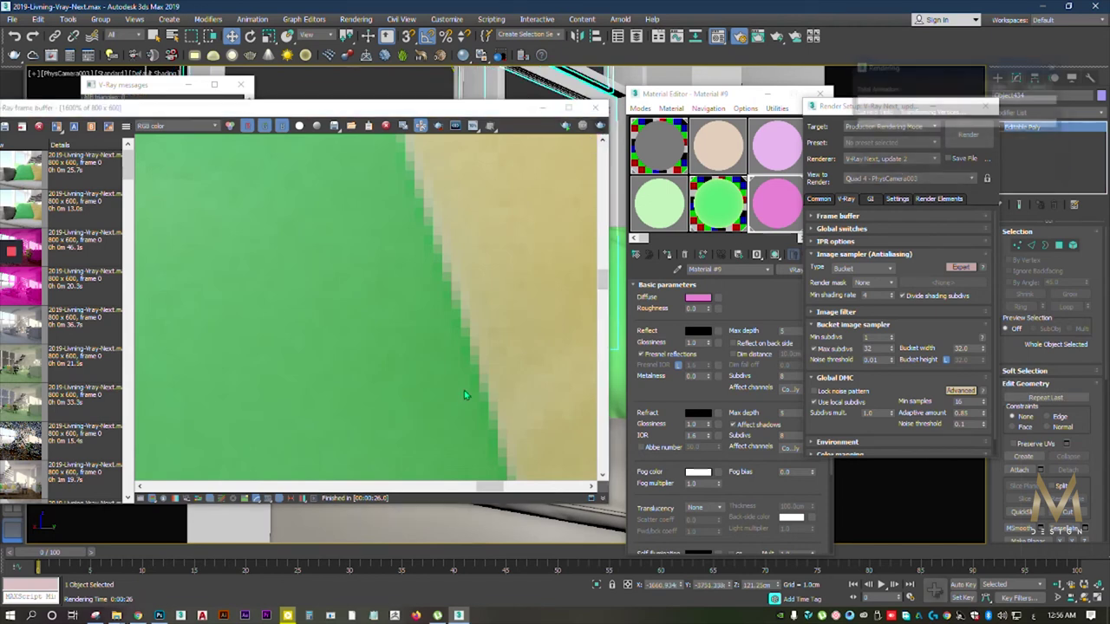
{"action": "scroll", "coordinate": [463, 392], "scroll_direction": "down", "scroll_amount": 3}
{"action": "scroll", "coordinate": [458, 394], "scroll_direction": "down", "scroll_amount": 1}
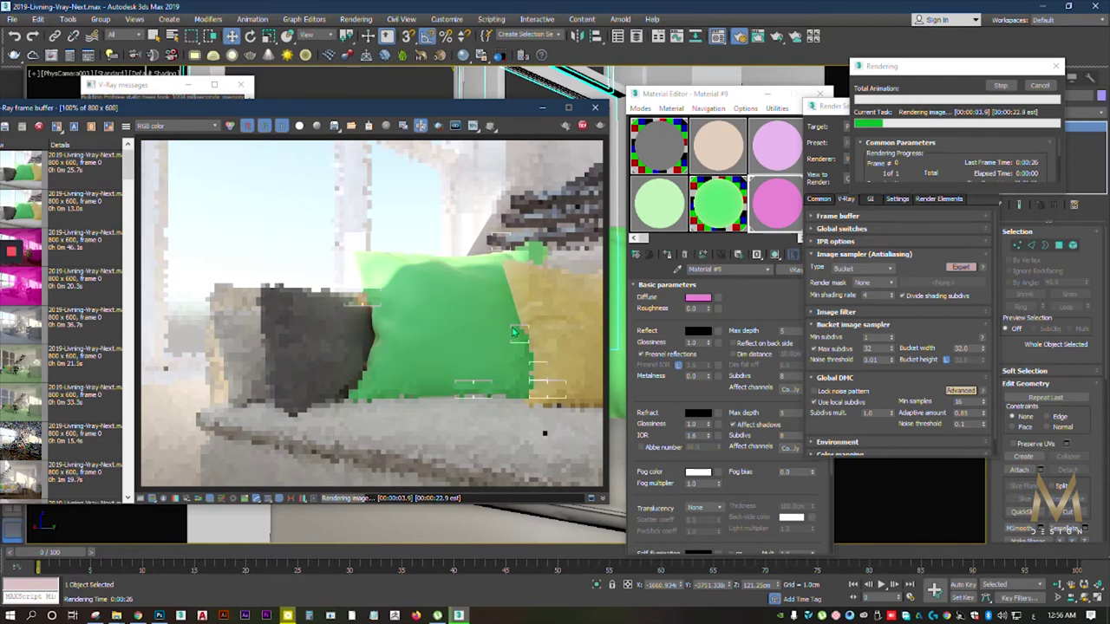
{"action": "scroll", "coordinate": [434, 301], "scroll_direction": "up", "scroll_amount": 2}
{"action": "scroll", "coordinate": [549, 306], "scroll_direction": "up", "scroll_amount": 1}
{"action": "scroll", "coordinate": [549, 307], "scroll_direction": "up", "scroll_amount": 1}
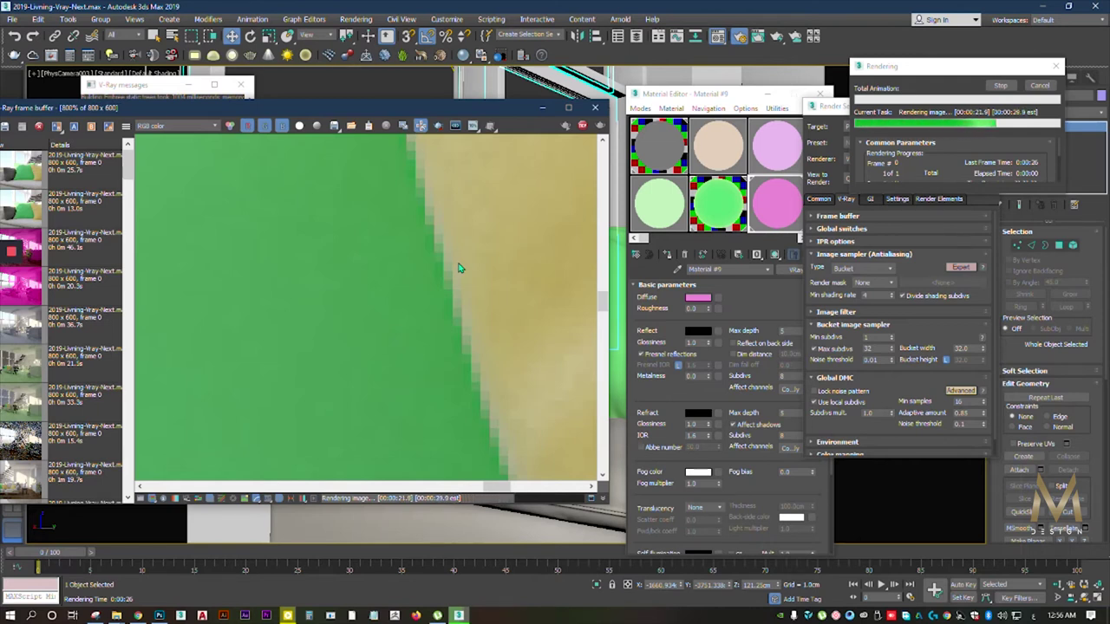
{"action": "scroll", "coordinate": [460, 268], "scroll_direction": "down", "scroll_amount": 3}
{"action": "scroll", "coordinate": [457, 274], "scroll_direction": "down", "scroll_amount": 1}
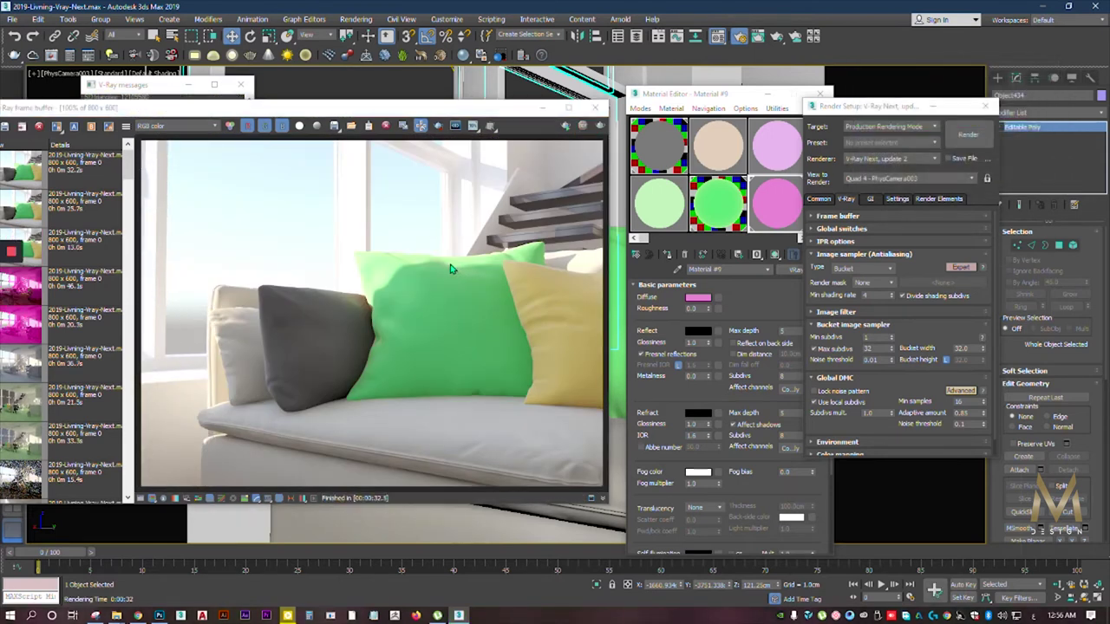
{"action": "left_click", "coordinate": [870, 359]}
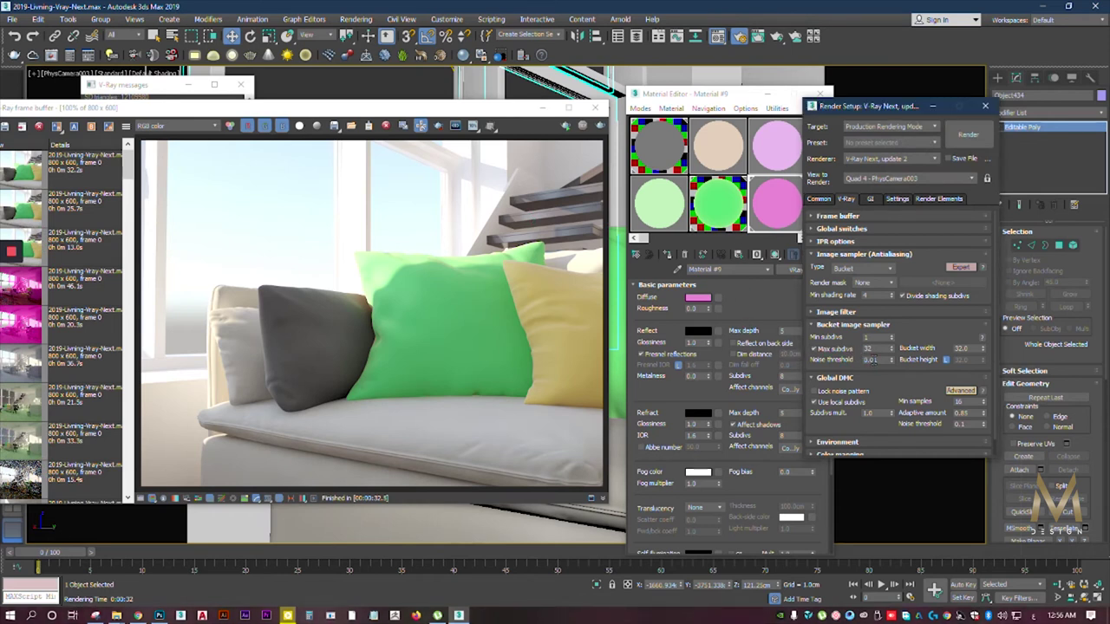
Step: Enter 0.005 as the bucket sampler Noise threshold and launch a new sofa close-up render
{"action": "type", "text": "0.005"}
{"action": "key", "text": "Return"}
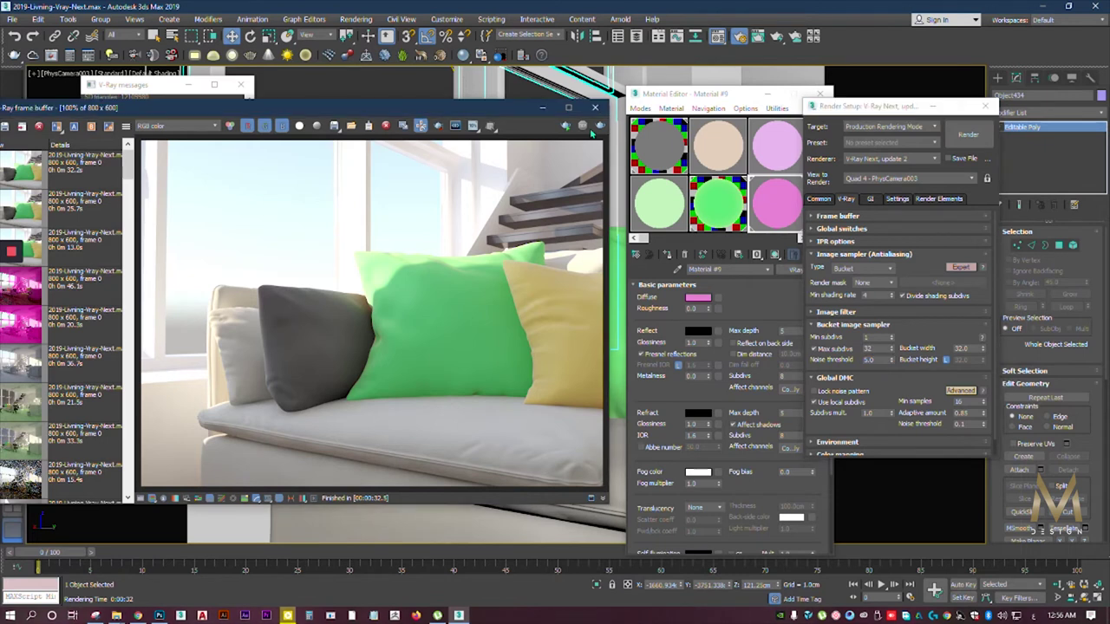
{"action": "left_click", "coordinate": [542, 107]}
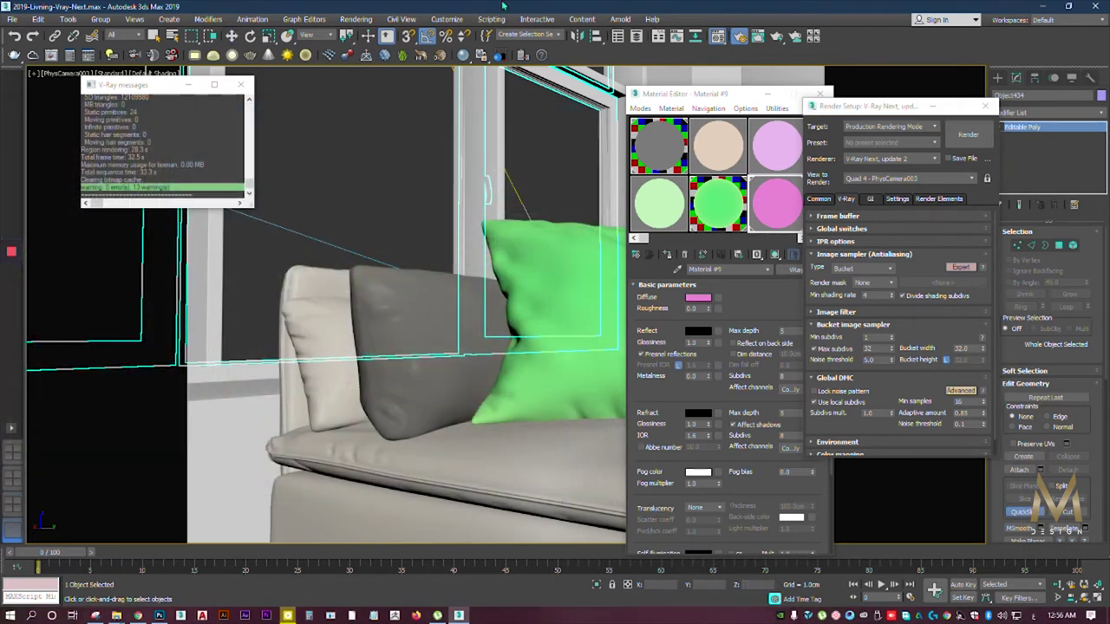
{"action": "left_click", "coordinate": [968, 135]}
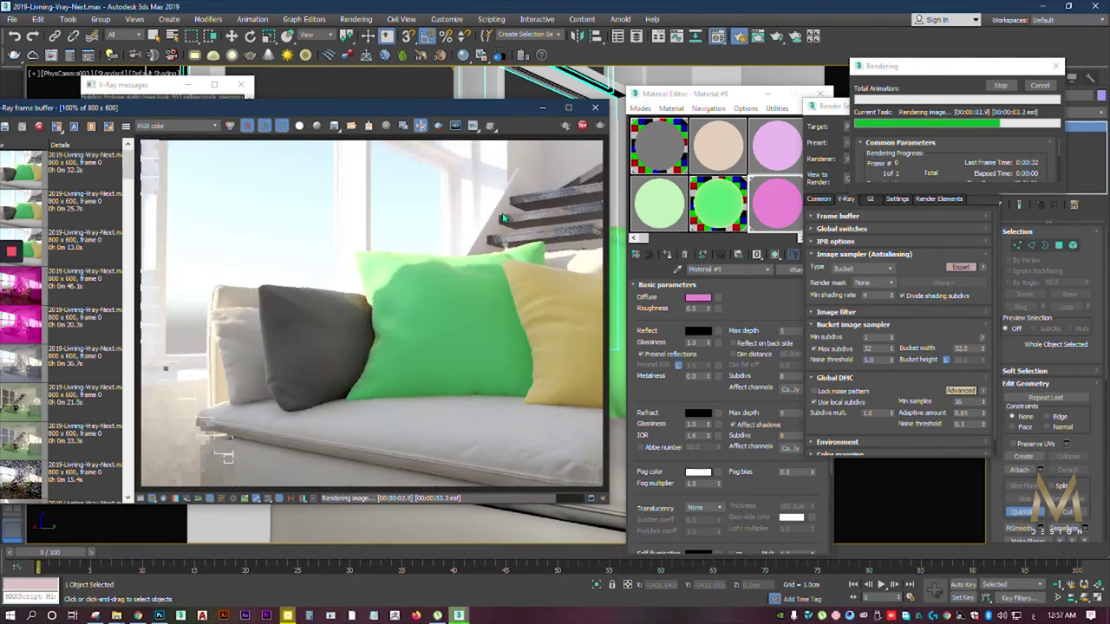
Step: Zoom in and out on the finished 9.5 s render's pillows to check noise, then activate Render Setup
{"action": "scroll", "coordinate": [545, 282], "scroll_direction": "up", "scroll_amount": 2}
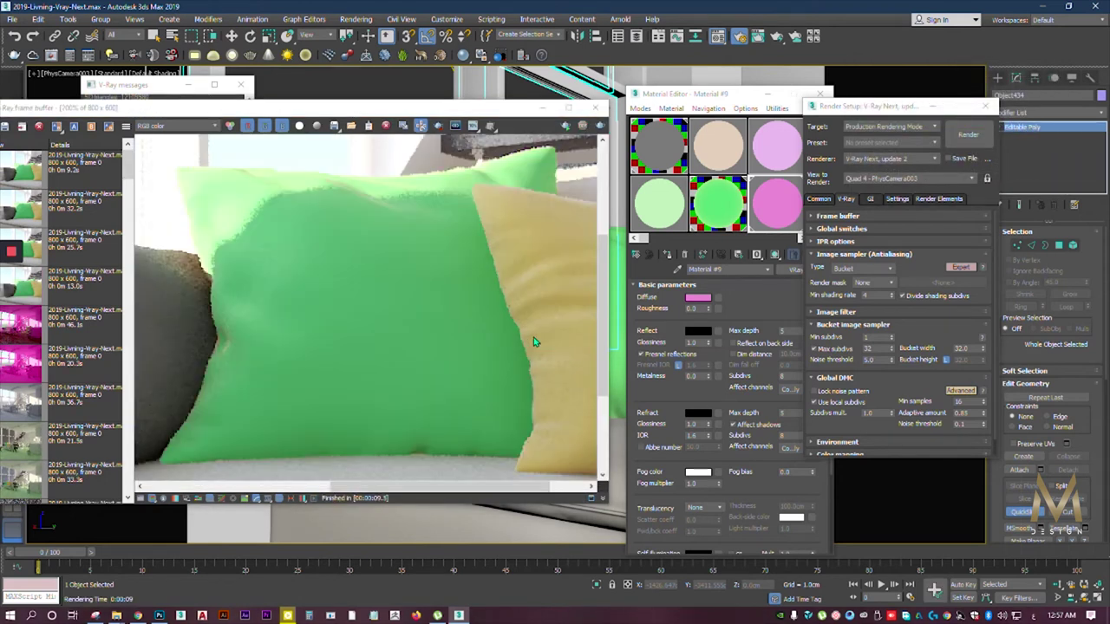
{"action": "scroll", "coordinate": [525, 314], "scroll_direction": "down", "scroll_amount": 2}
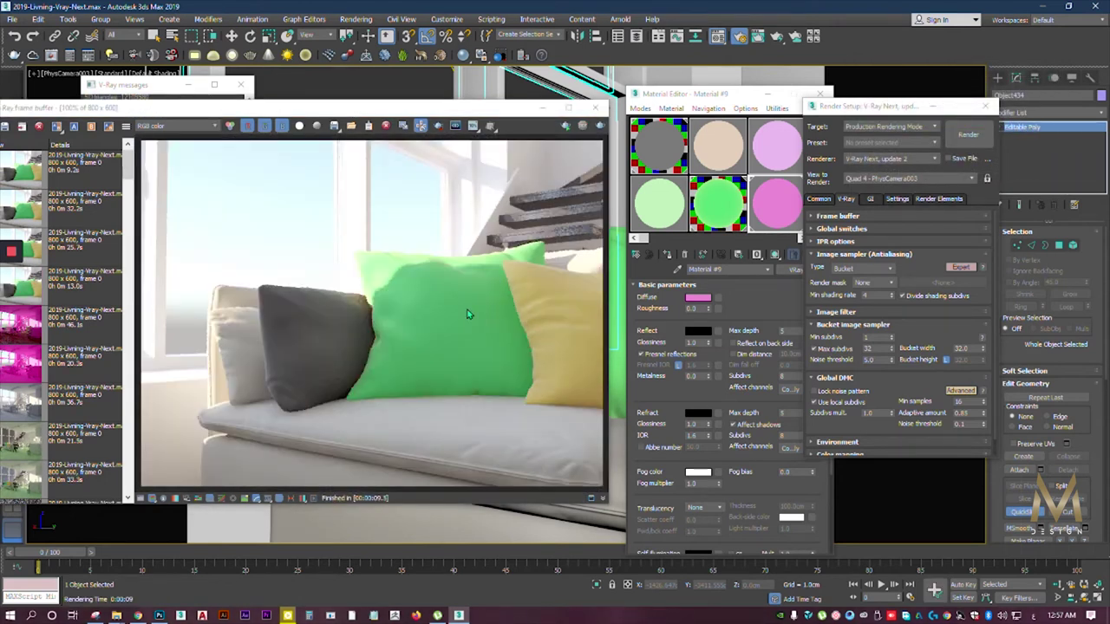
{"action": "scroll", "coordinate": [467, 314], "scroll_direction": "up", "scroll_amount": 2}
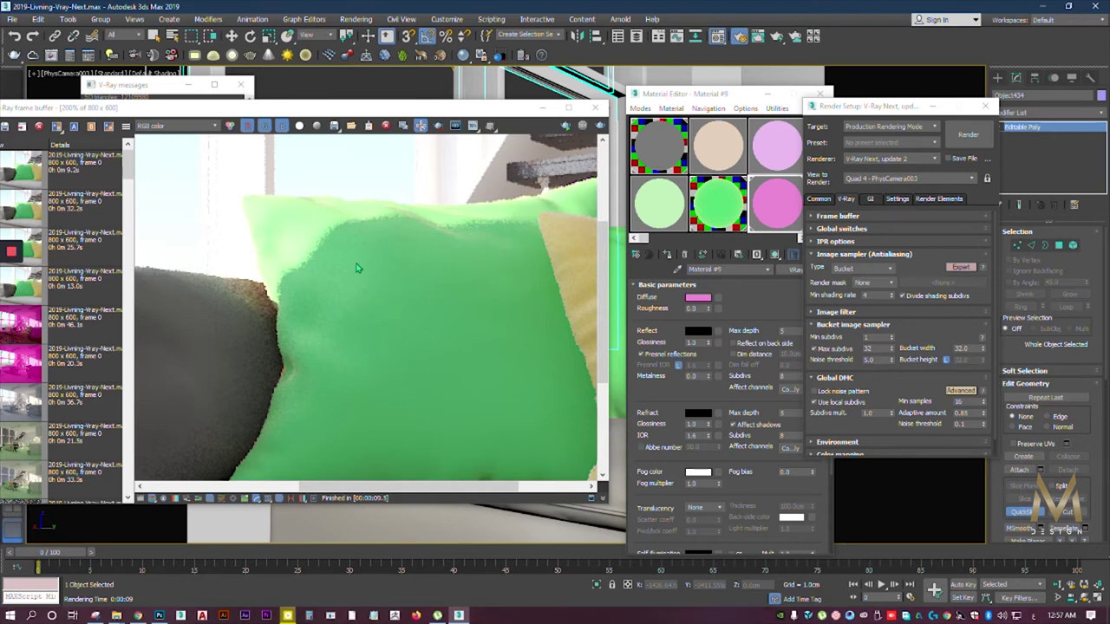
{"action": "scroll", "coordinate": [321, 249], "scroll_direction": "up", "scroll_amount": 3}
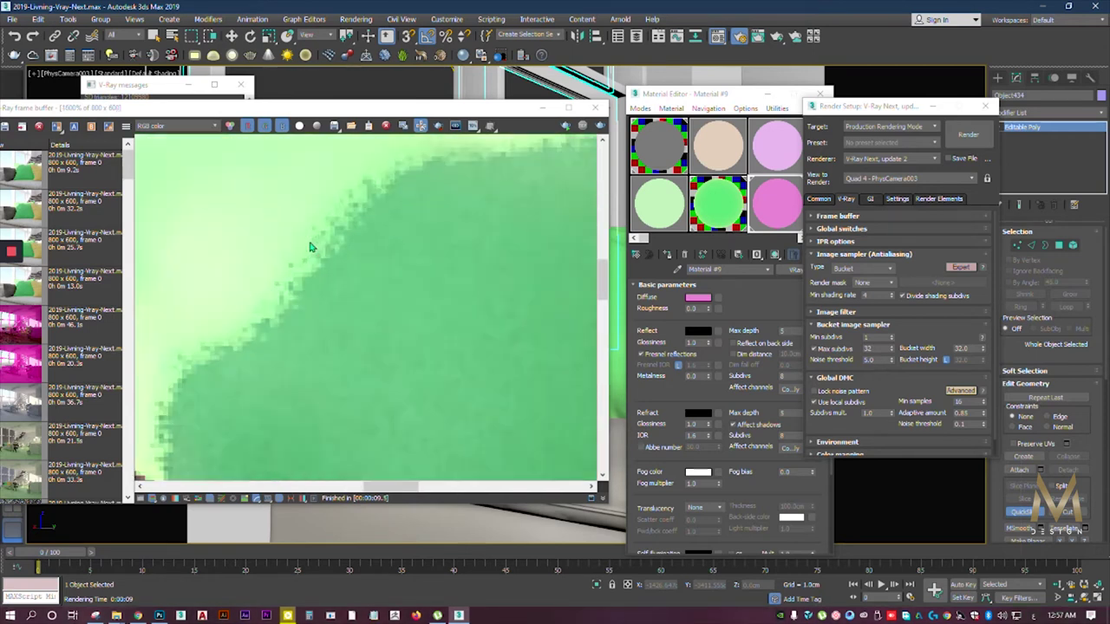
{"action": "scroll", "coordinate": [314, 236], "scroll_direction": "down", "scroll_amount": 5}
{"action": "scroll", "coordinate": [451, 309], "scroll_direction": "up", "scroll_amount": 3}
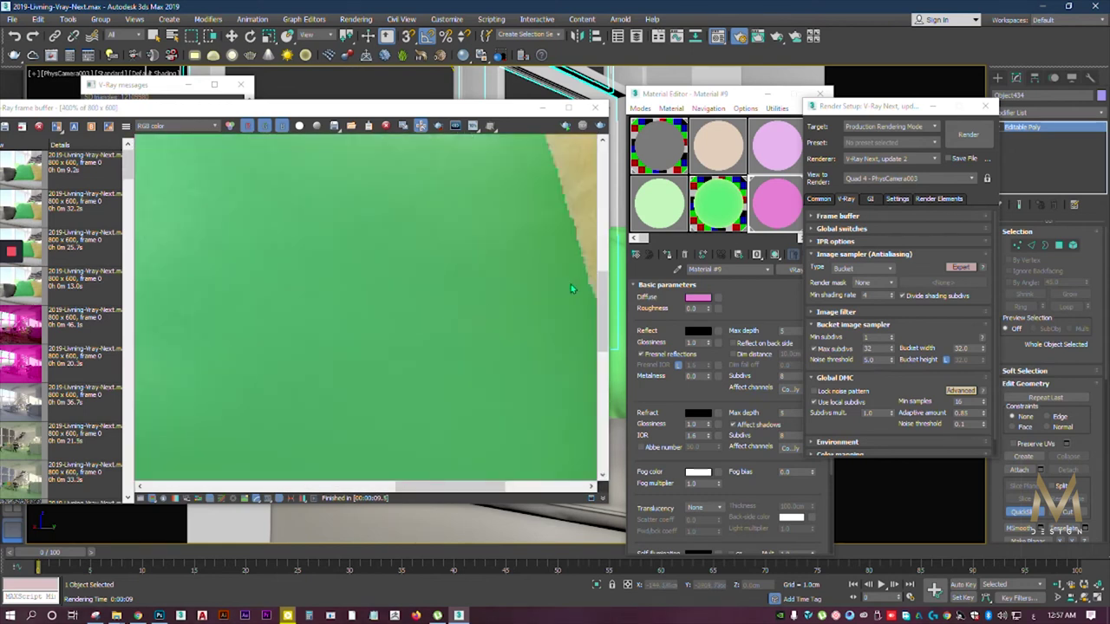
{"action": "scroll", "coordinate": [570, 289], "scroll_direction": "up", "scroll_amount": 2}
{"action": "scroll", "coordinate": [434, 252], "scroll_direction": "down", "scroll_amount": 2}
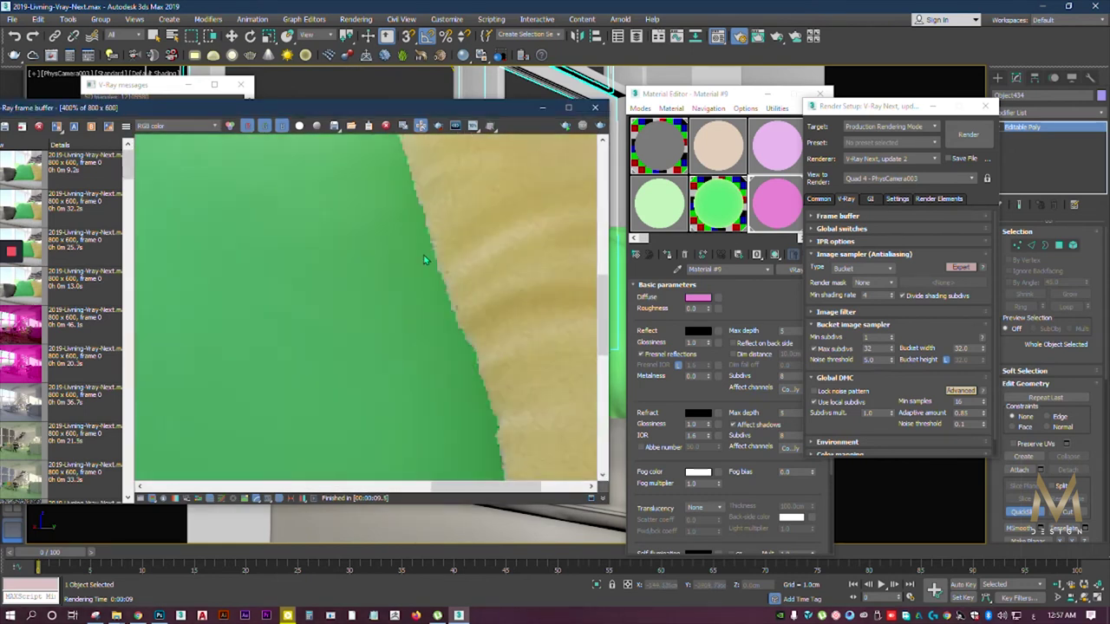
{"action": "scroll", "coordinate": [425, 255], "scroll_direction": "down", "scroll_amount": 2}
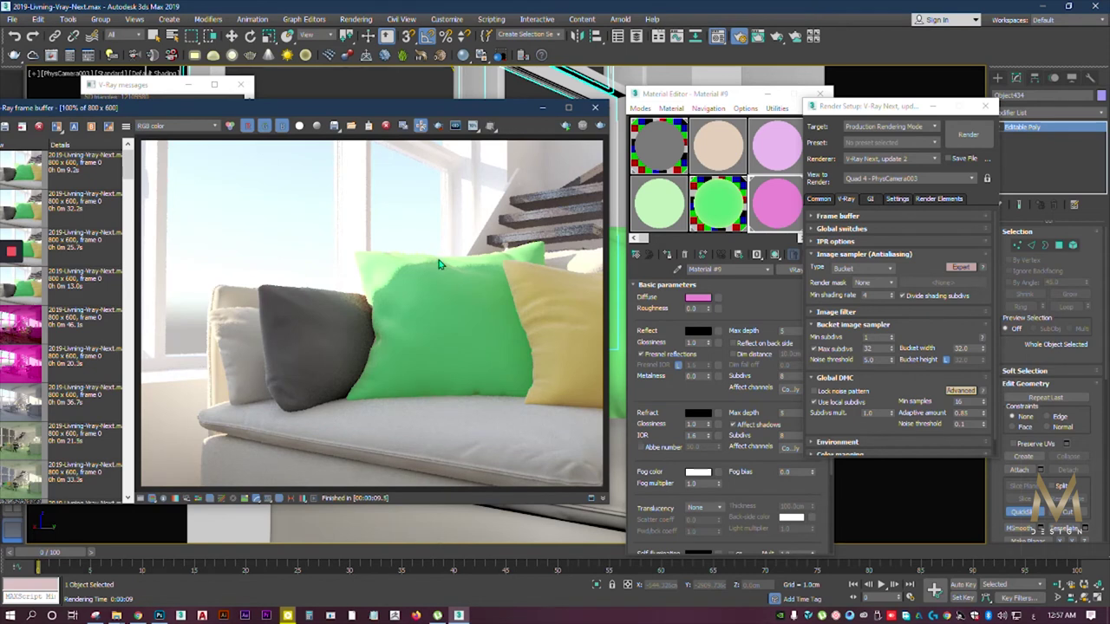
{"action": "left_click", "coordinate": [871, 360]}
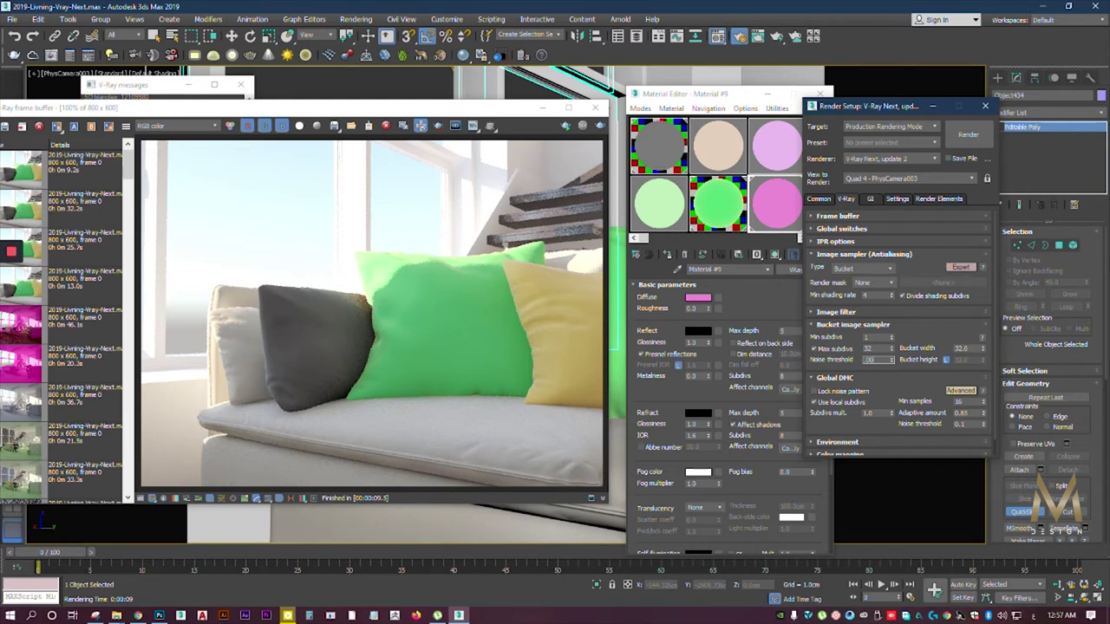
Step: Render at noise threshold 0.005, zooming and panning across the green cushion to watch progress
{"action": "left_click", "coordinate": [601, 127]}
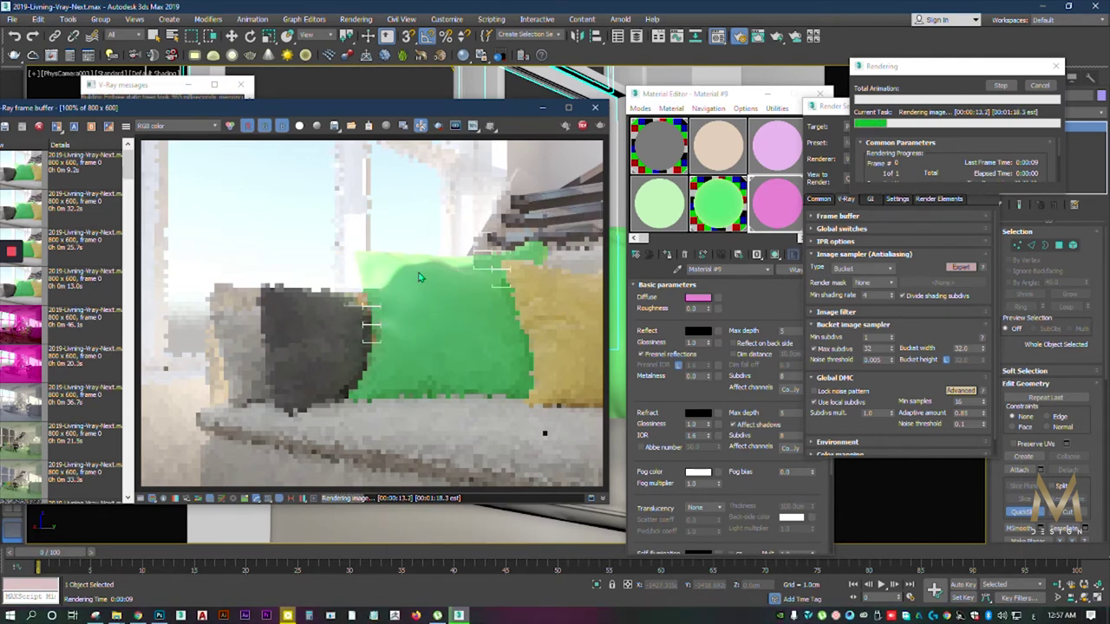
{"action": "scroll", "coordinate": [420, 279], "scroll_direction": "up", "scroll_amount": 1}
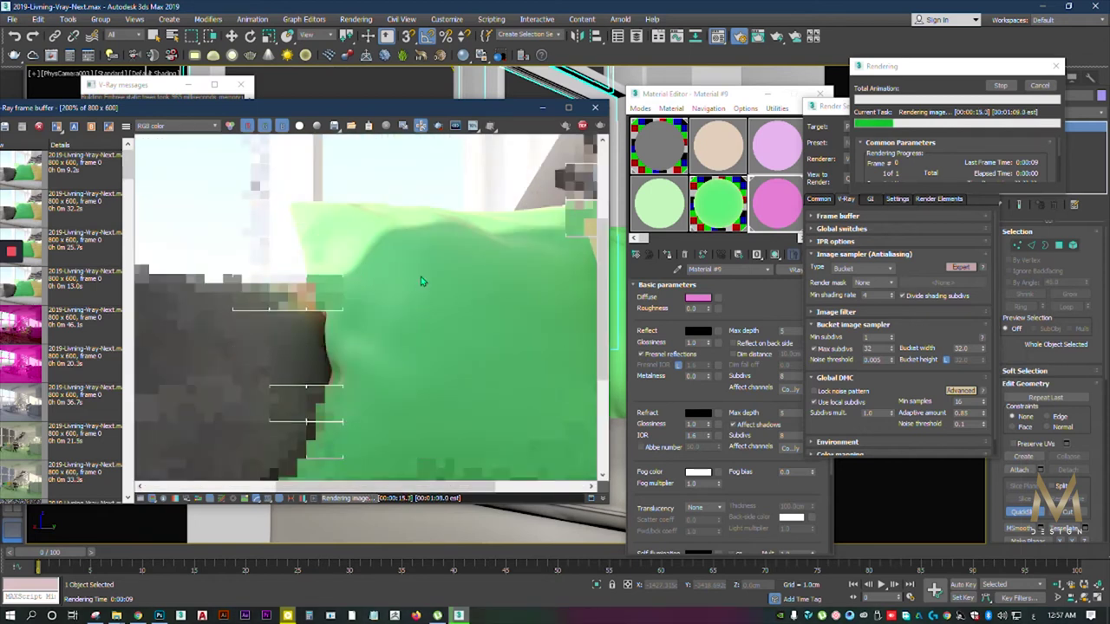
{"action": "scroll", "coordinate": [372, 254], "scroll_direction": "up", "scroll_amount": 2}
{"action": "scroll", "coordinate": [355, 238], "scroll_direction": "up", "scroll_amount": 1}
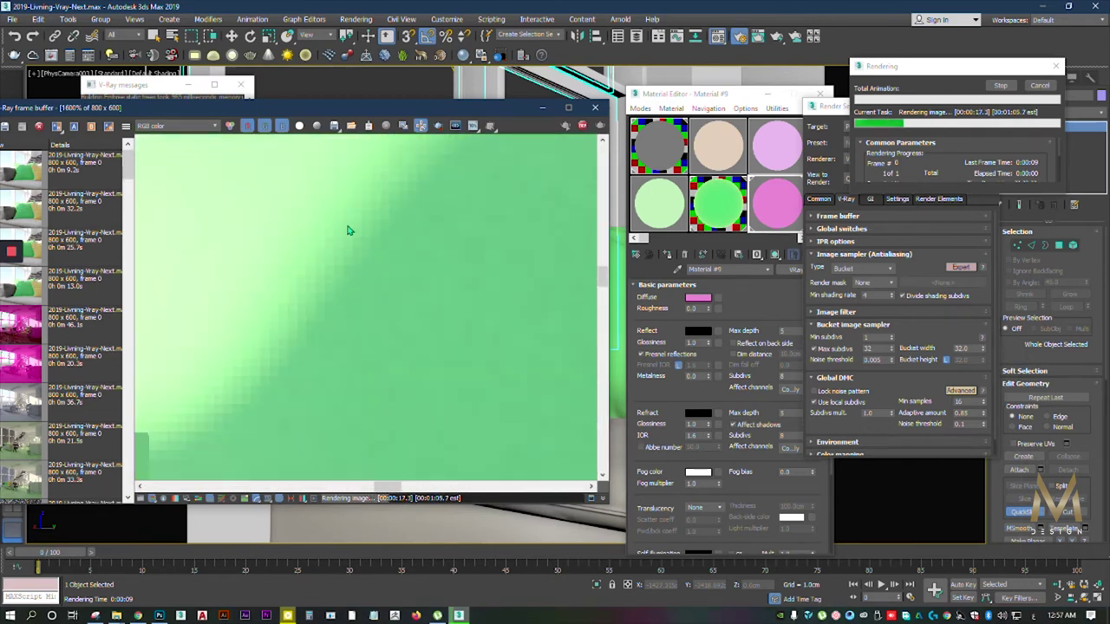
{"action": "scroll", "coordinate": [329, 237], "scroll_direction": "down", "scroll_amount": 1}
{"action": "middle_click_drag", "start_coordinate": [305, 260], "coordinate": [363, 318]}
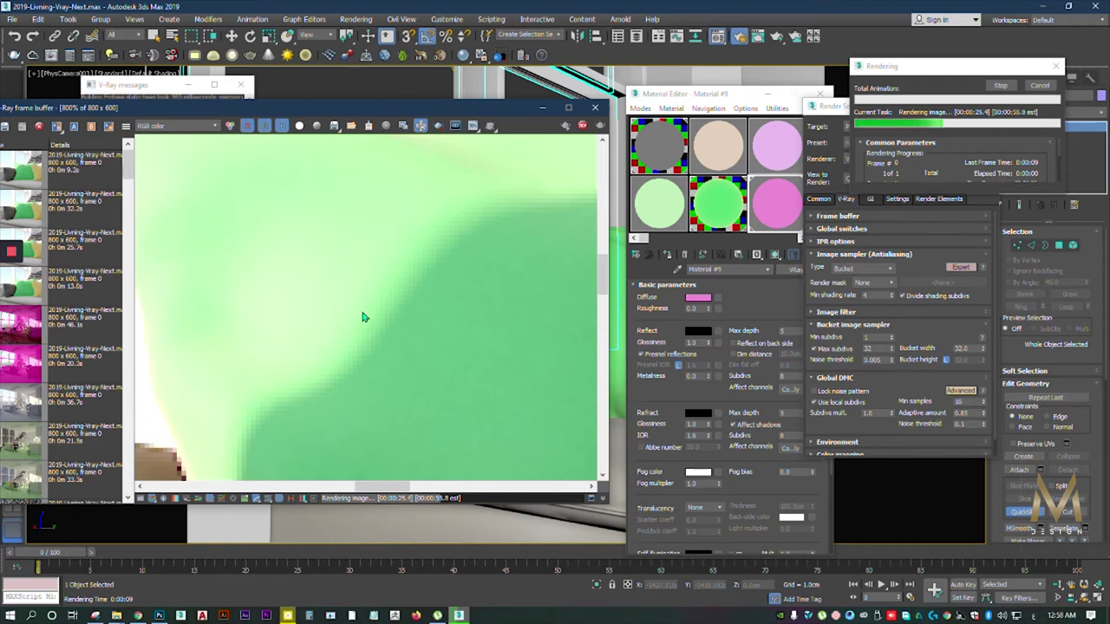
{"action": "scroll", "coordinate": [373, 318], "scroll_direction": "down", "scroll_amount": 1}
{"action": "scroll", "coordinate": [429, 344], "scroll_direction": "down", "scroll_amount": 1}
{"action": "scroll", "coordinate": [394, 377], "scroll_direction": "up", "scroll_amount": 1}
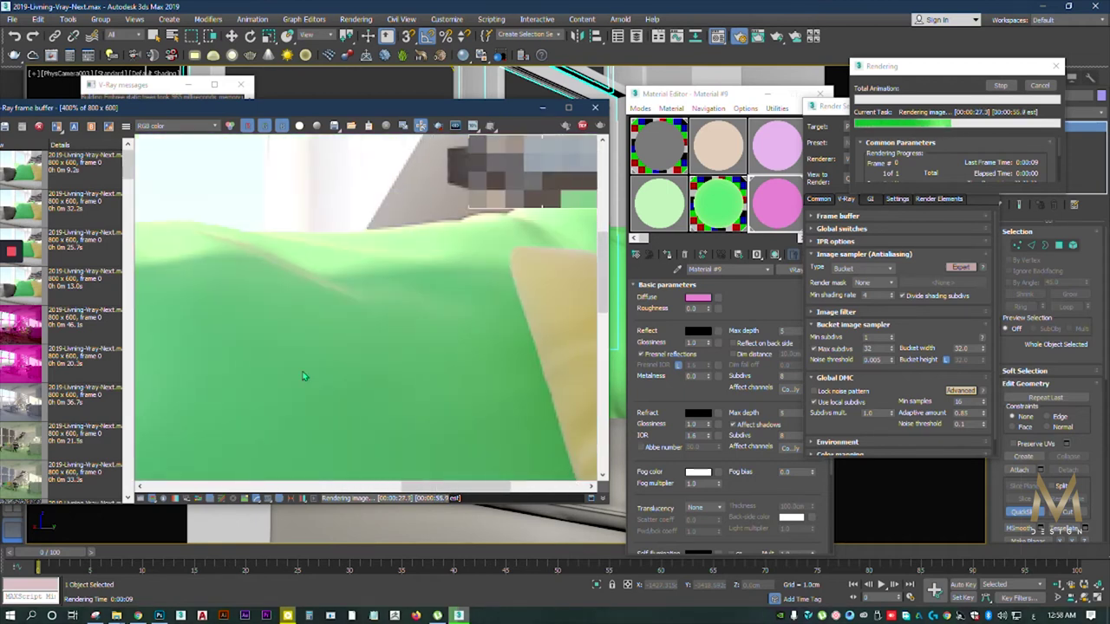
{"action": "scroll", "coordinate": [458, 382], "scroll_direction": "down", "scroll_amount": 1}
{"action": "scroll", "coordinate": [429, 312], "scroll_direction": "up", "scroll_amount": 1}
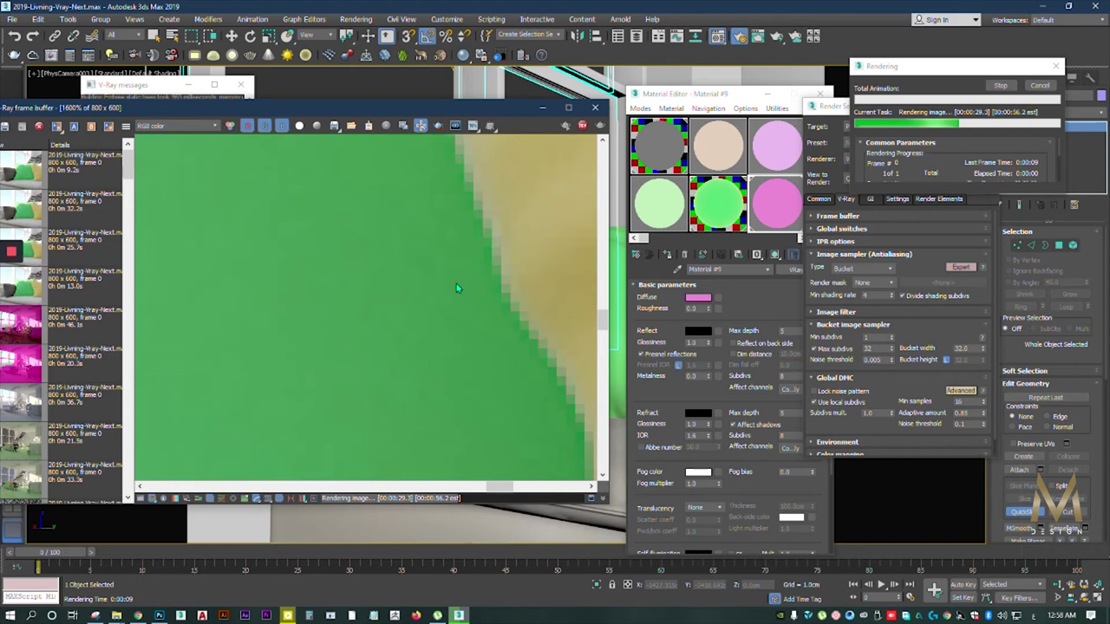
{"action": "scroll", "coordinate": [456, 283], "scroll_direction": "down", "scroll_amount": 1}
{"action": "scroll", "coordinate": [457, 283], "scroll_direction": "down", "scroll_amount": 1}
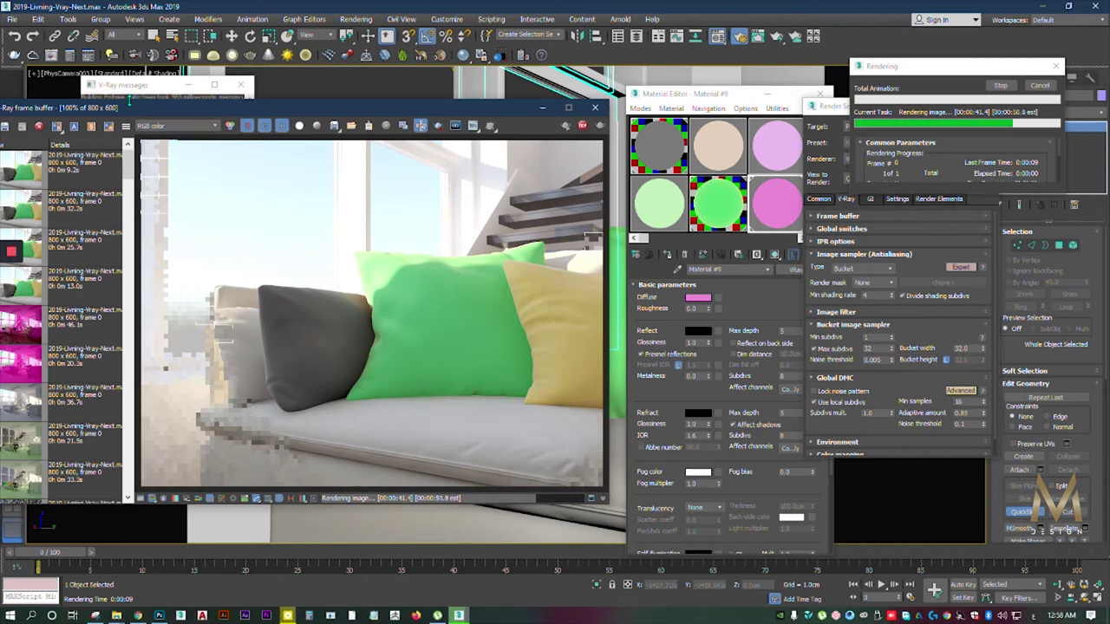
Step: Step through the frame buffer history, viewing the second and third renders against the latest
{"action": "left_click_drag", "start_coordinate": [162, 104], "coordinate": [226, 96]}
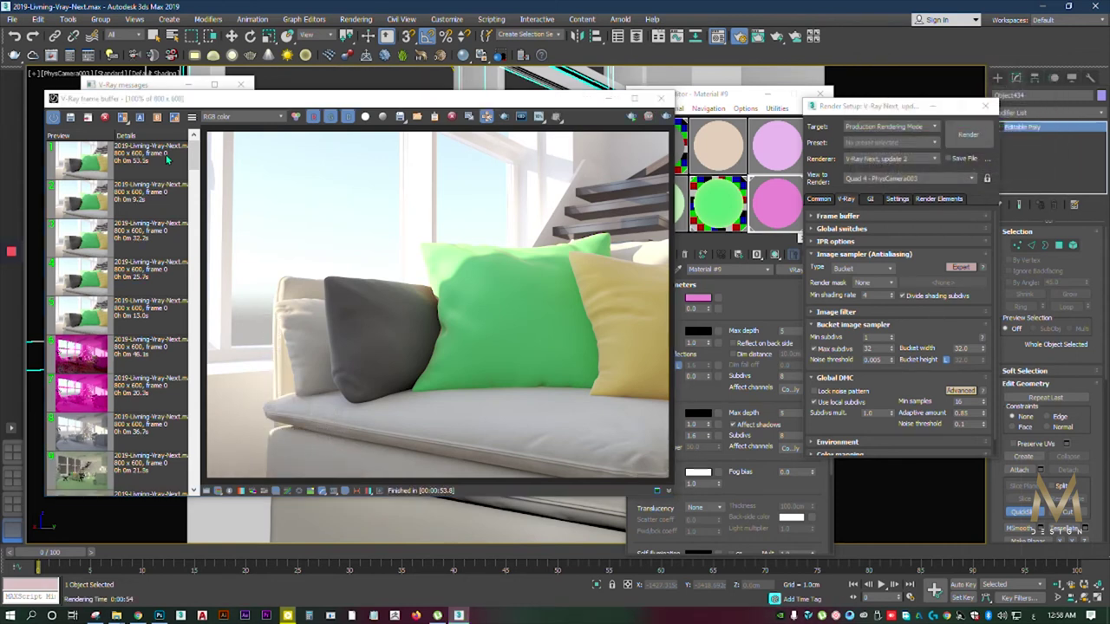
{"action": "left_click", "coordinate": [106, 187]}
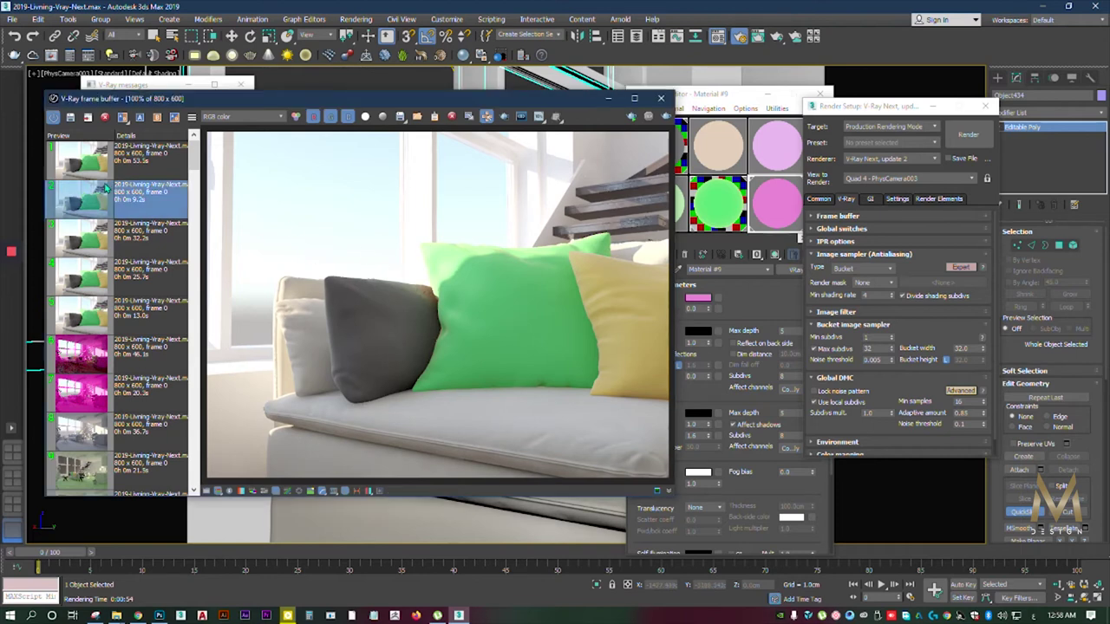
{"action": "left_click", "coordinate": [135, 170]}
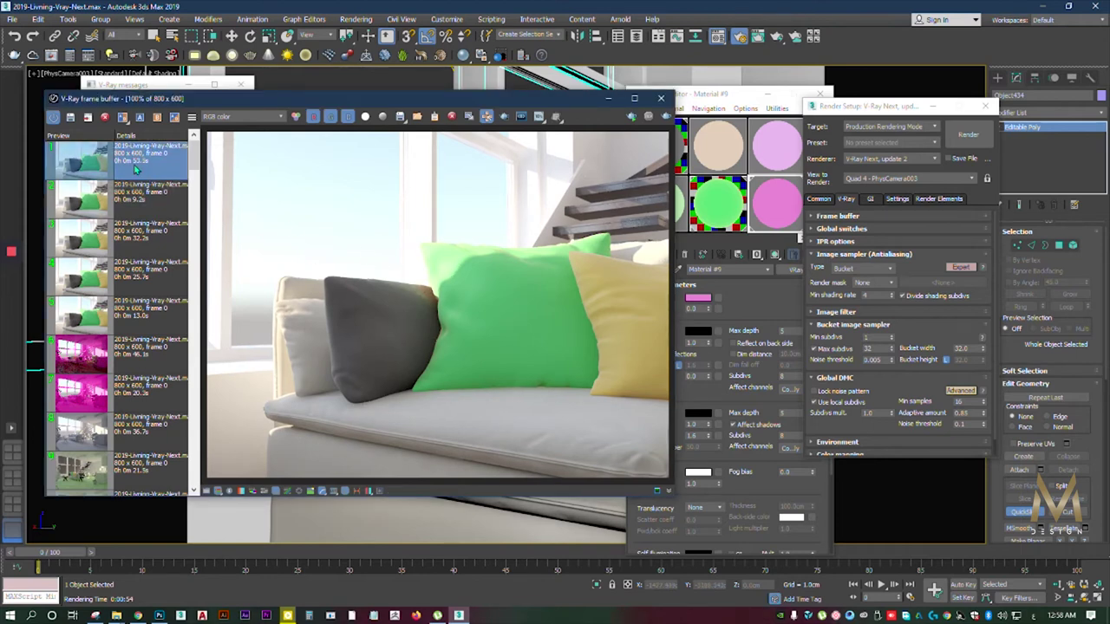
{"action": "left_click", "coordinate": [149, 235]}
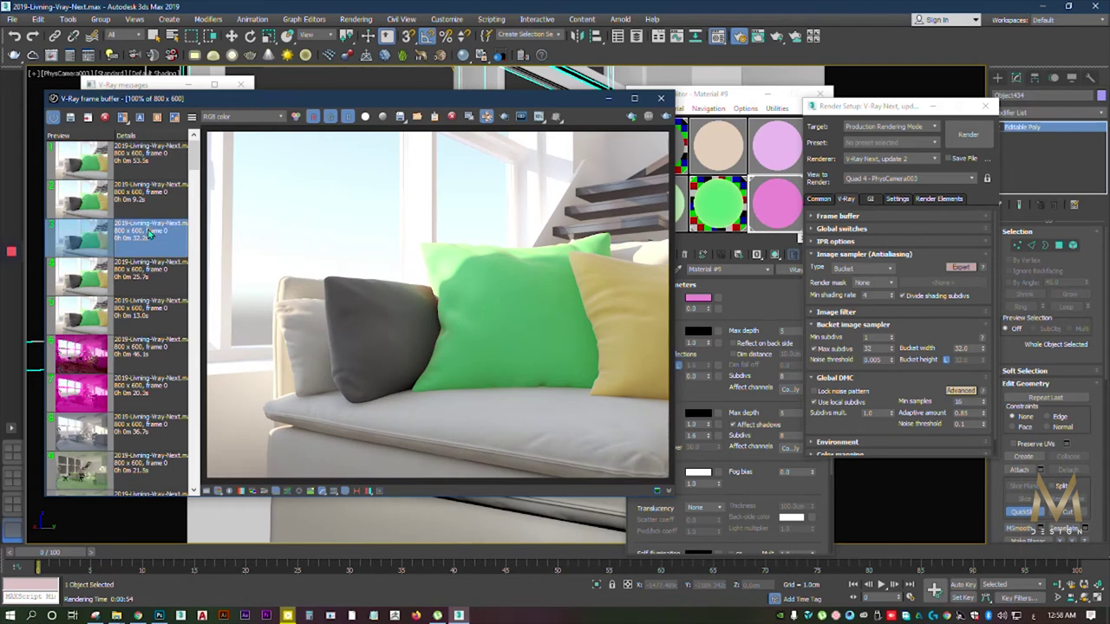
{"action": "left_click", "coordinate": [151, 172]}
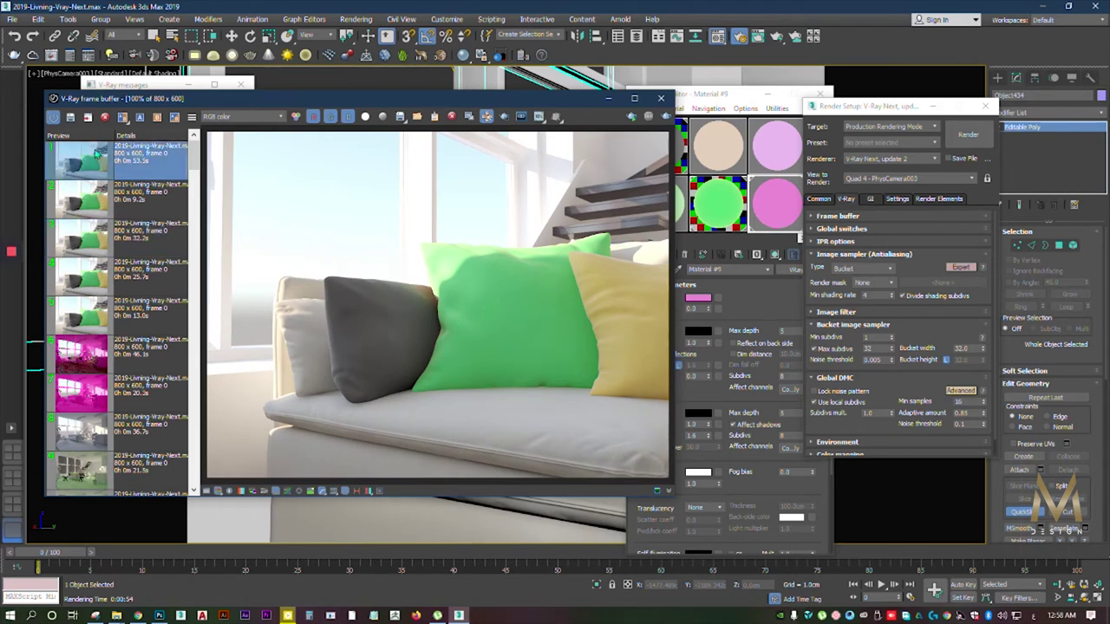
Step: A/B compare the latest render with the third one, splitting across the green pillow
{"action": "left_click", "coordinate": [146, 117]}
{"action": "left_click", "coordinate": [132, 213]}
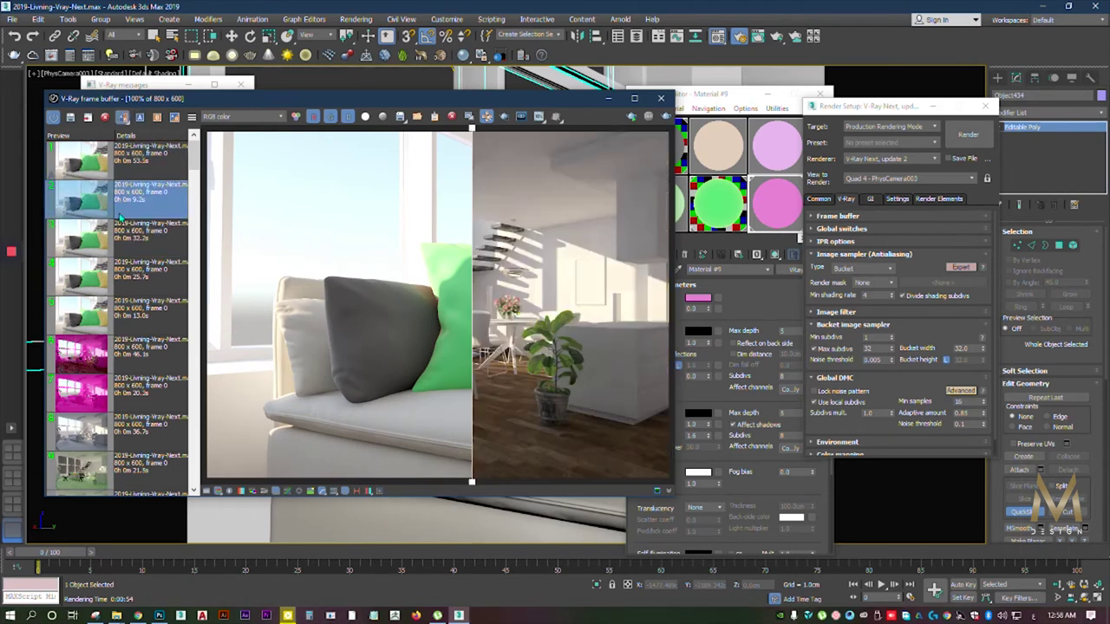
{"action": "left_click", "coordinate": [121, 232]}
{"action": "scroll", "coordinate": [489, 278], "scroll_direction": "up", "scroll_amount": 1}
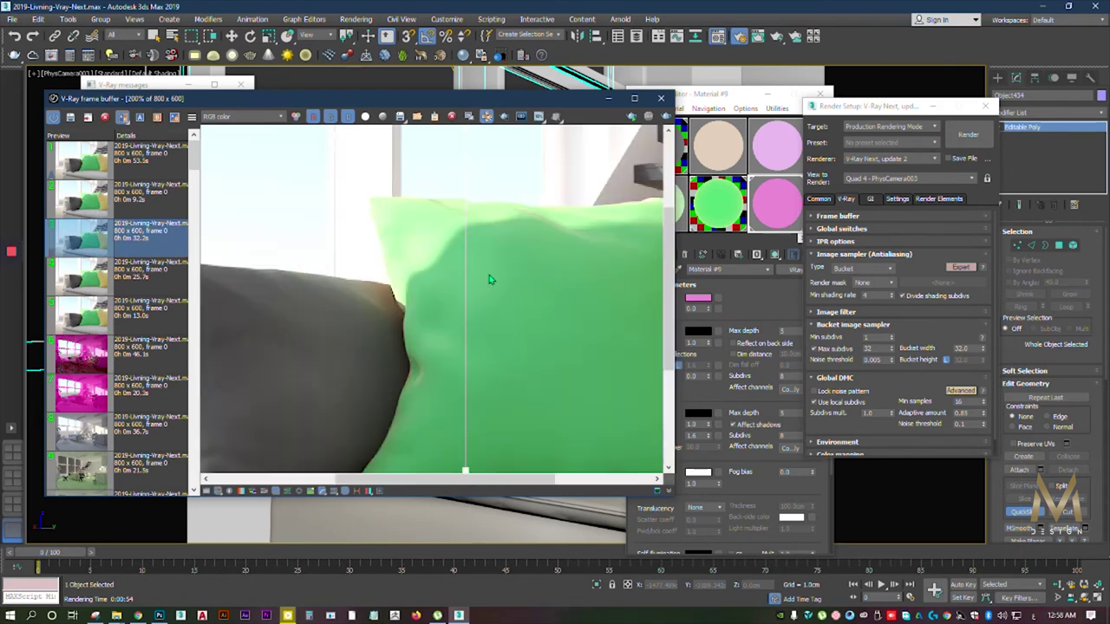
{"action": "scroll", "coordinate": [441, 246], "scroll_direction": "up", "scroll_amount": 1}
{"action": "mouse_move", "coordinate": [469, 254]}
{"action": "left_mouse_down"}
{"action": "mouse_move", "coordinate": [222, 295]}
{"action": "mouse_move", "coordinate": [619, 335]}
{"action": "mouse_move", "coordinate": [515, 345]}
{"action": "mouse_move", "coordinate": [428, 335]}
{"action": "mouse_move", "coordinate": [545, 348]}
{"action": "left_mouse_up"}
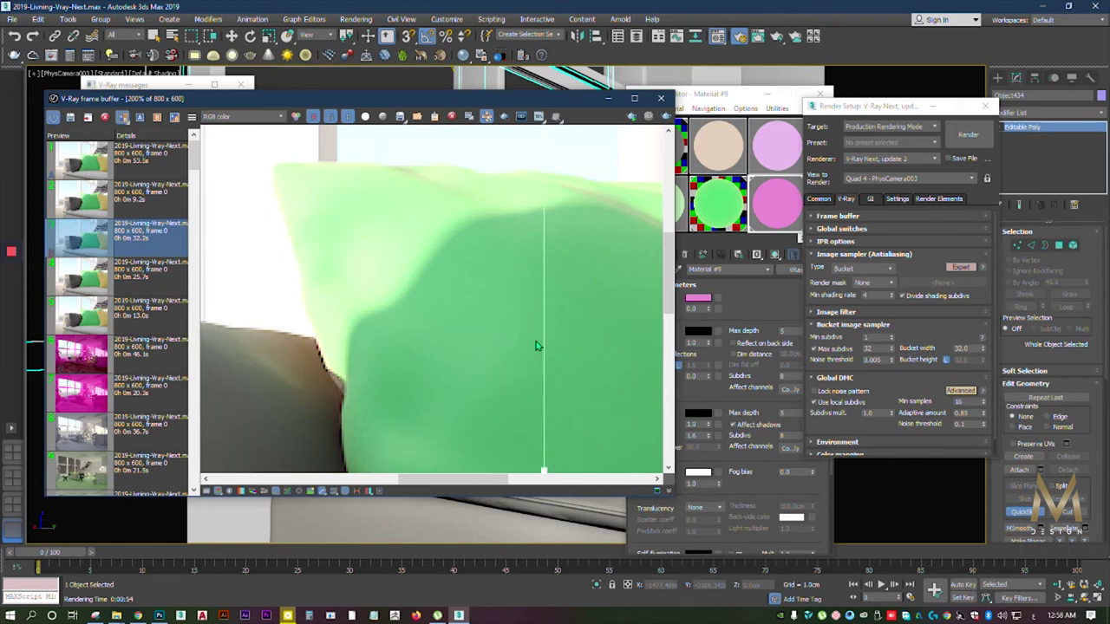
{"action": "scroll", "coordinate": [536, 345], "scroll_direction": "down", "scroll_amount": 2}
{"action": "scroll", "coordinate": [558, 333], "scroll_direction": "up", "scroll_amount": 2}
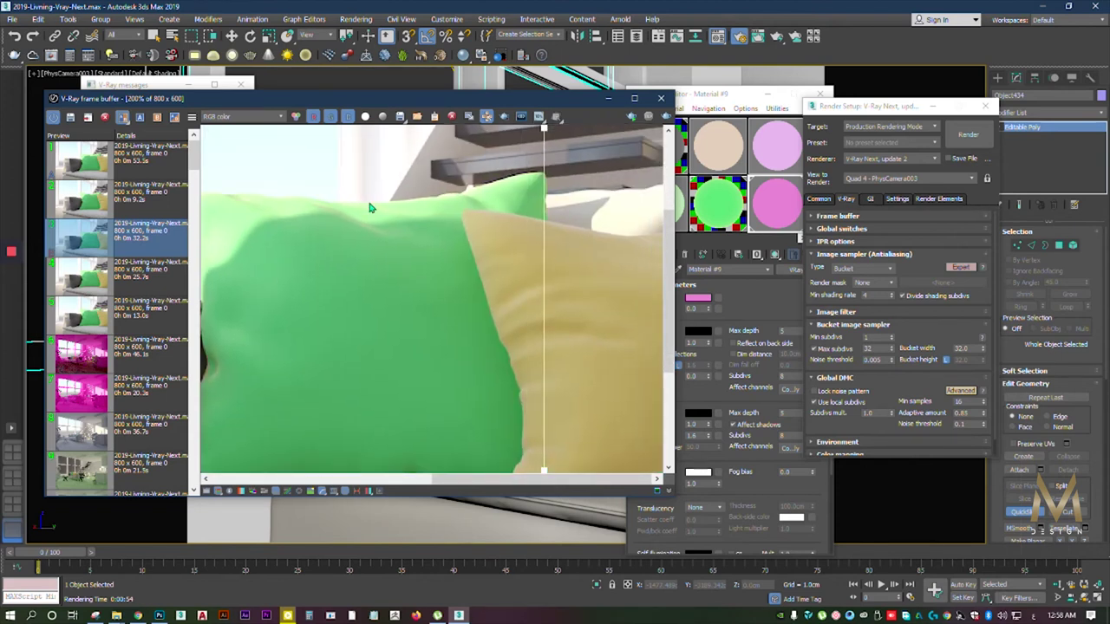
{"action": "scroll", "coordinate": [365, 208], "scroll_direction": "down", "scroll_amount": 1}
Step: Turn off the comparison, recheck the second and latest renders, then bring the Material Editor forward
{"action": "left_click", "coordinate": [122, 117]}
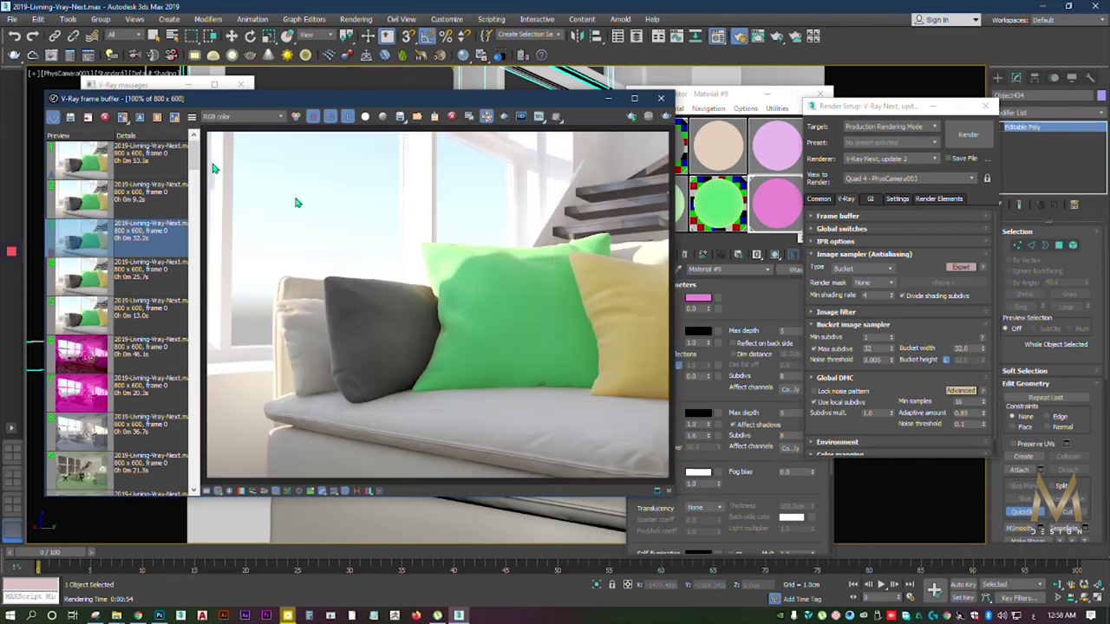
{"action": "left_click", "coordinate": [100, 204]}
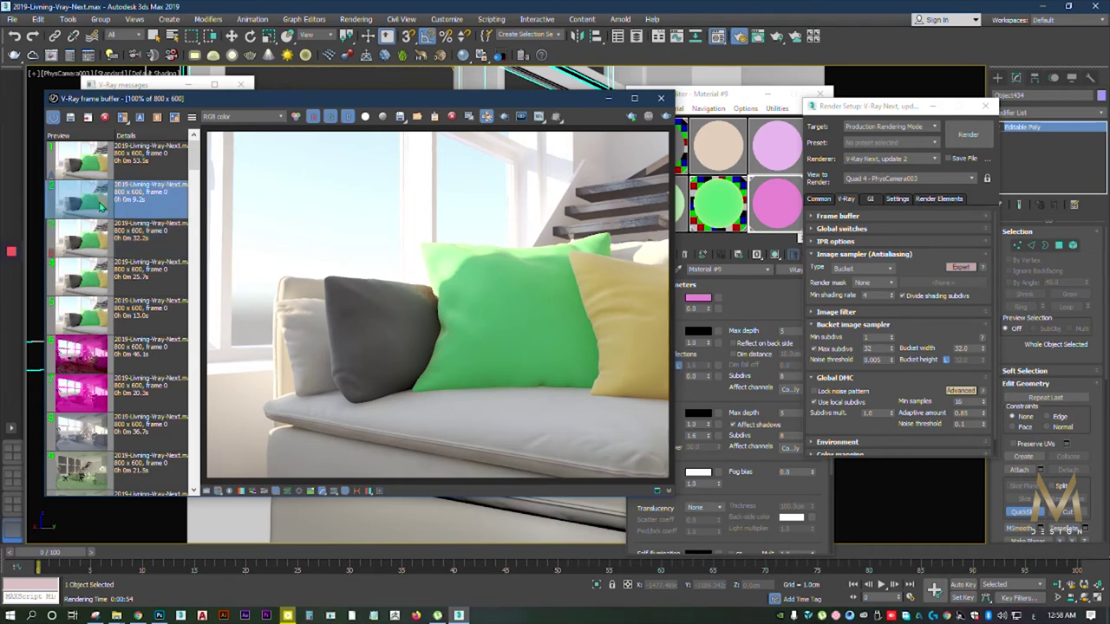
{"action": "left_click", "coordinate": [120, 178]}
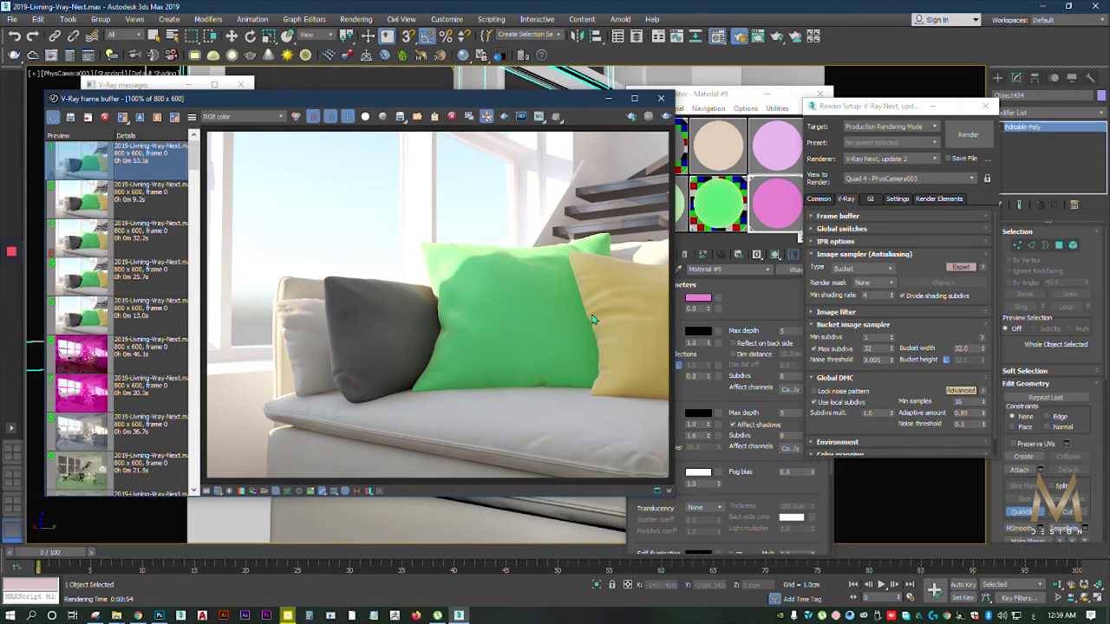
{"action": "scroll", "coordinate": [594, 320], "scroll_direction": "up", "scroll_amount": 2}
{"action": "middle_click_drag", "start_coordinate": [590, 322], "coordinate": [421, 235]}
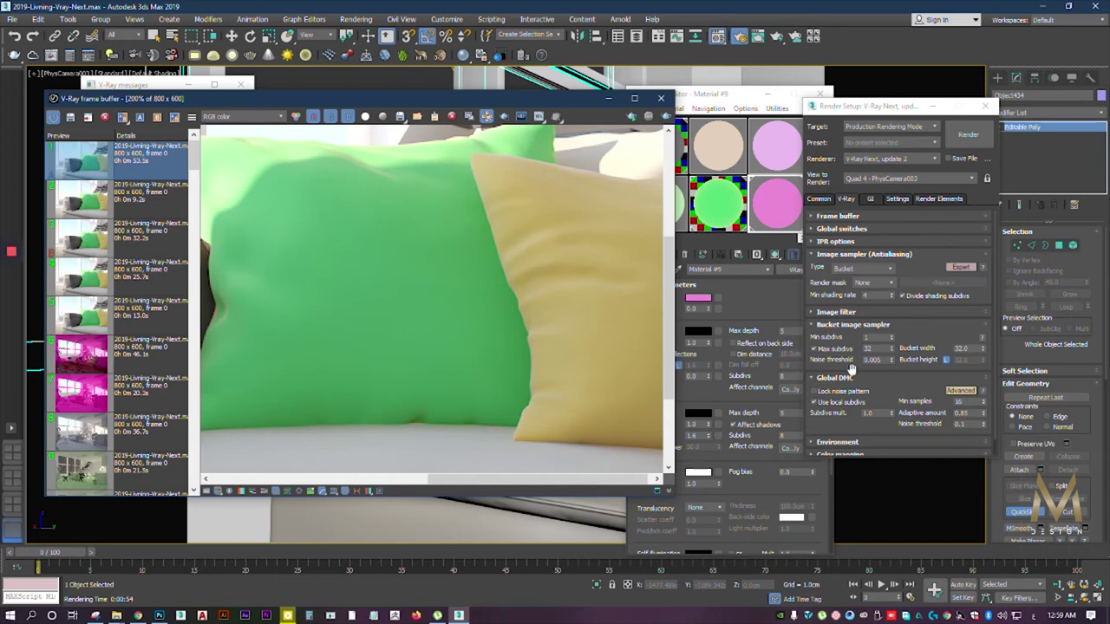
{"action": "scroll", "coordinate": [476, 310], "scroll_direction": "down", "scroll_amount": 2}
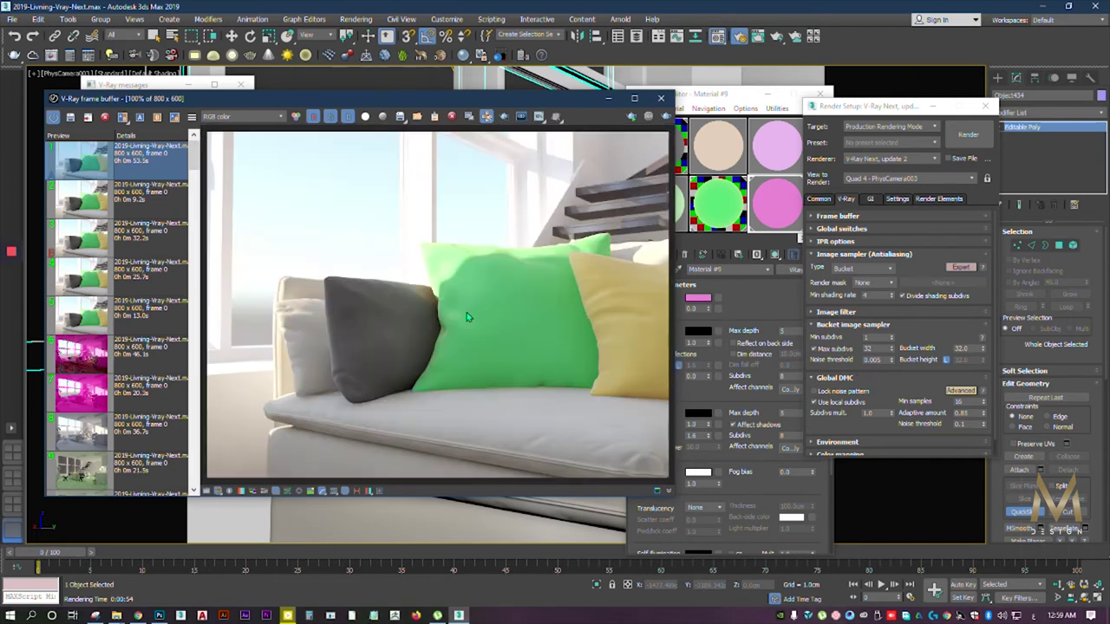
{"action": "left_click", "coordinate": [737, 301]}
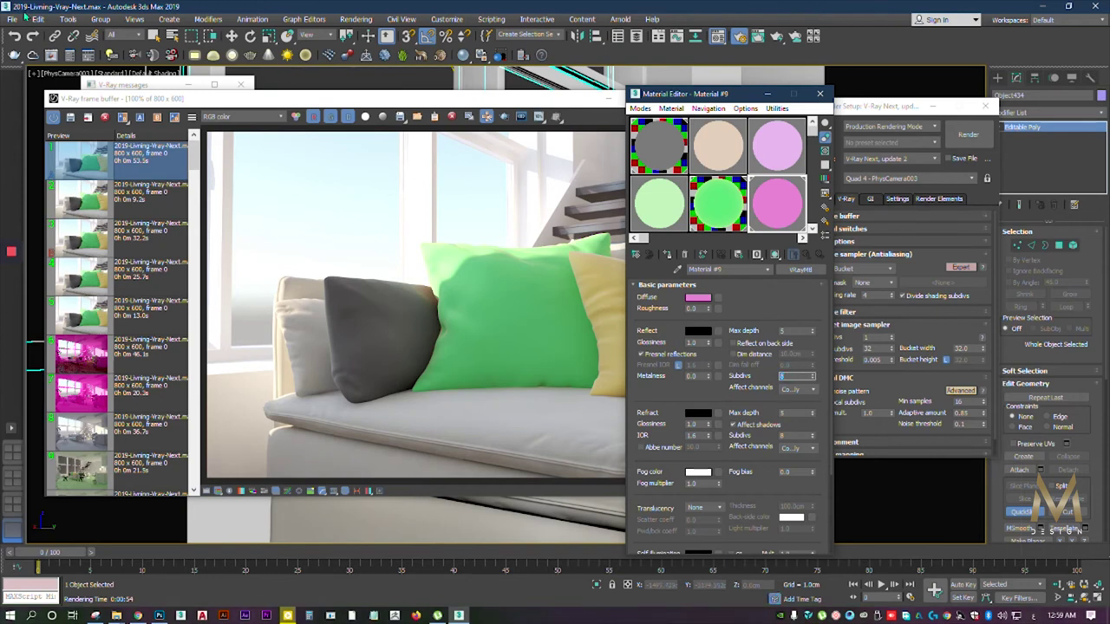
Step: Open and close the V-Ray Light Lister, then bring Render Setup forward
{"action": "left_click", "coordinate": [109, 55]}
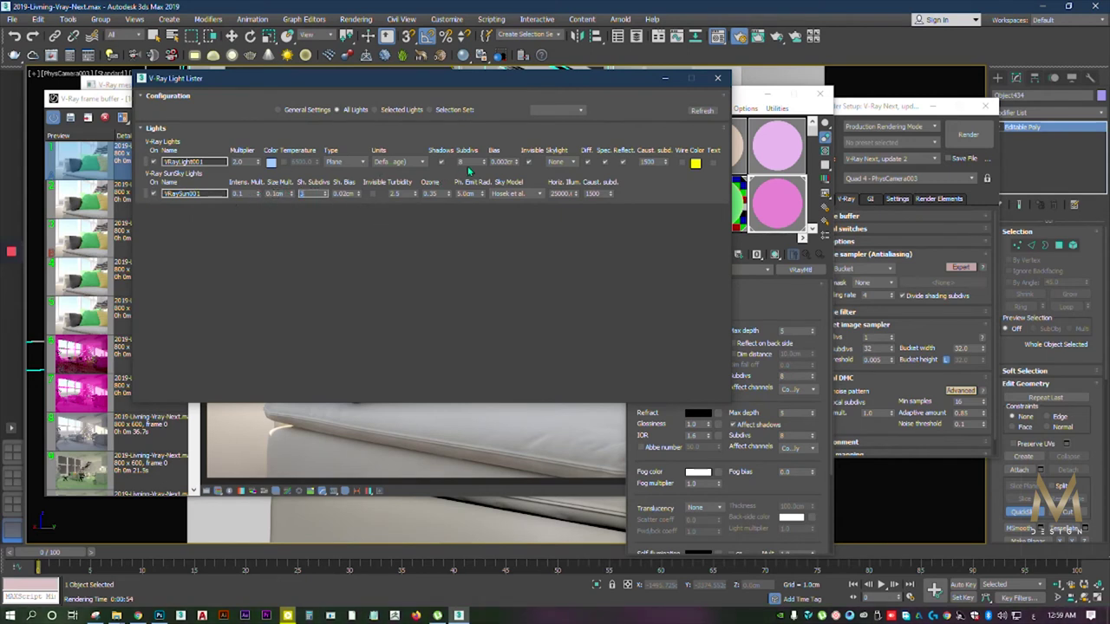
{"action": "left_click", "coordinate": [717, 78]}
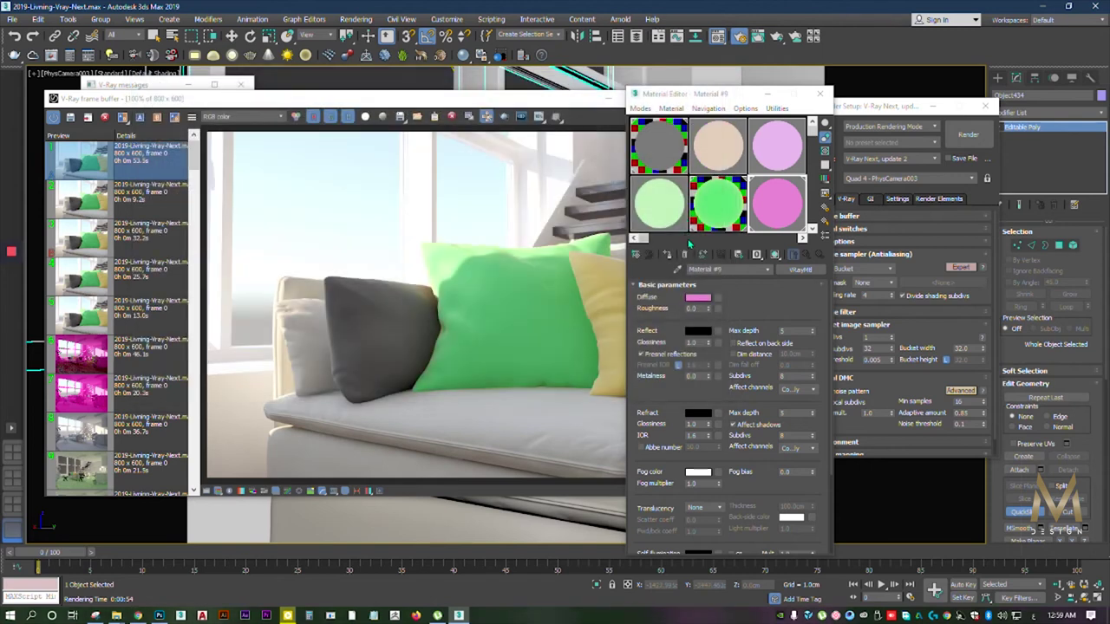
{"action": "left_click", "coordinate": [872, 431]}
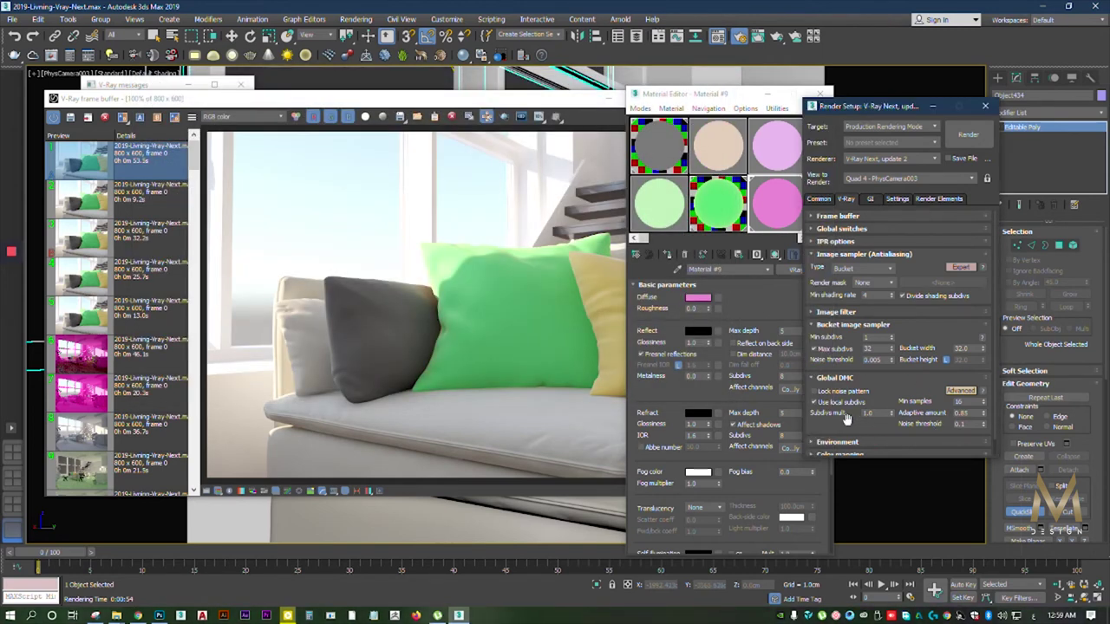
Step: Inspect the Cloth 333333 material's reflection subdivs in the Material Editor, then close it
{"action": "left_click_drag", "start_coordinate": [718, 95], "coordinate": [636, 86]}
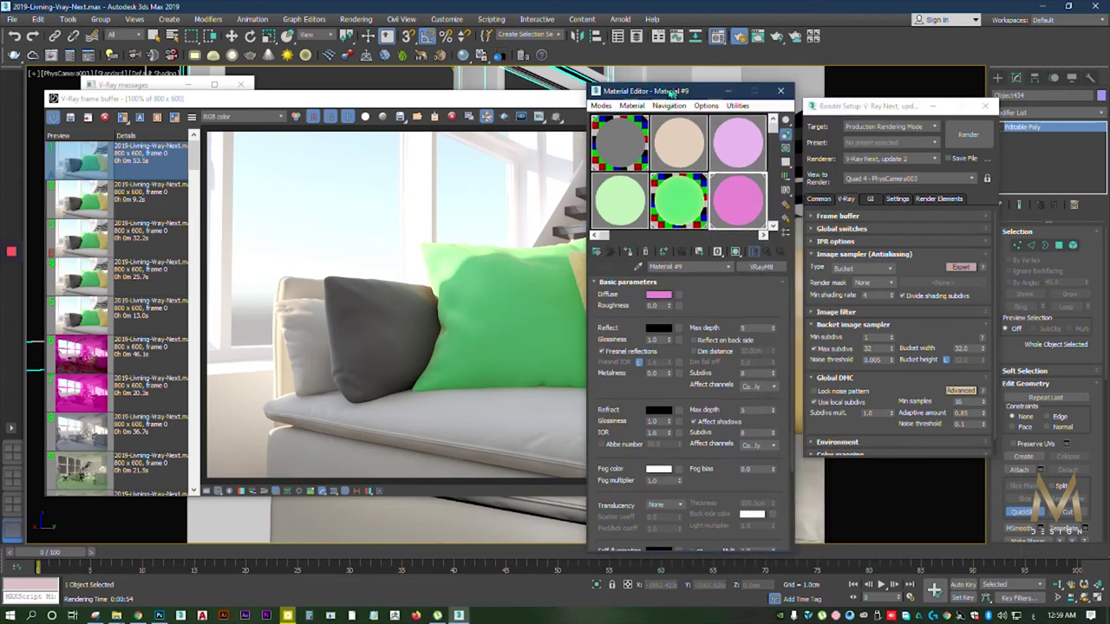
{"action": "double_click", "coordinate": [698, 368]}
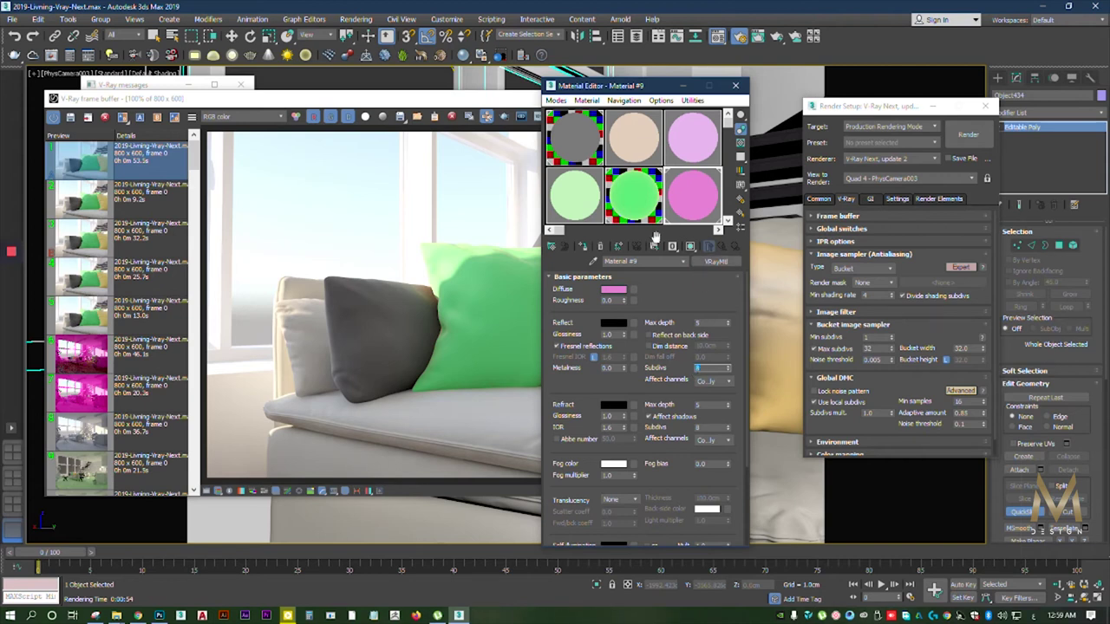
{"action": "left_click", "coordinate": [620, 202]}
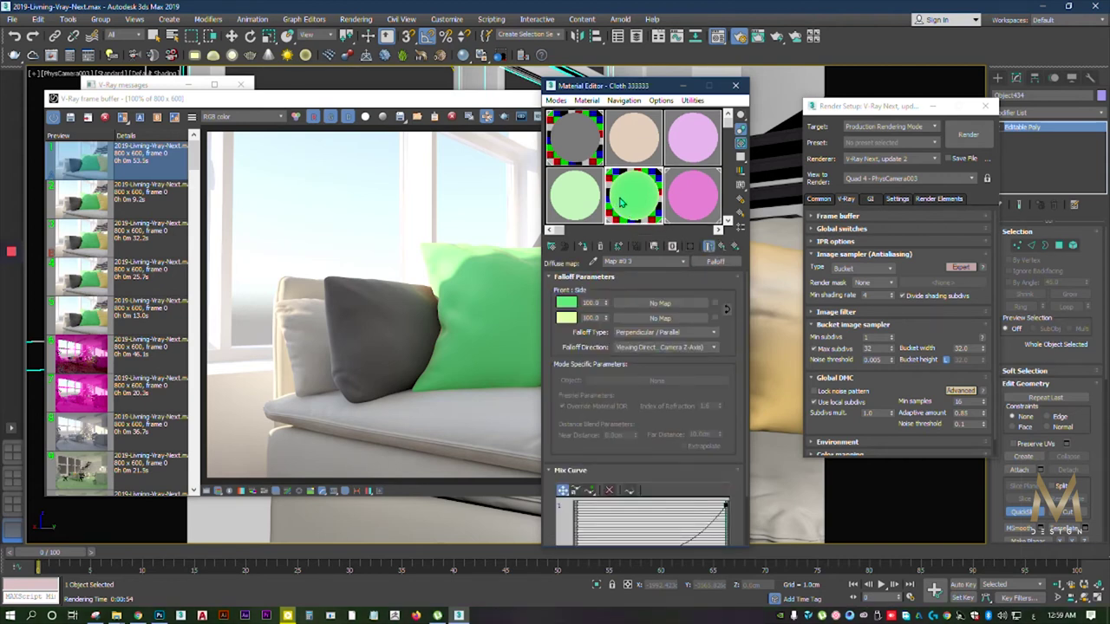
{"action": "left_click", "coordinate": [736, 85]}
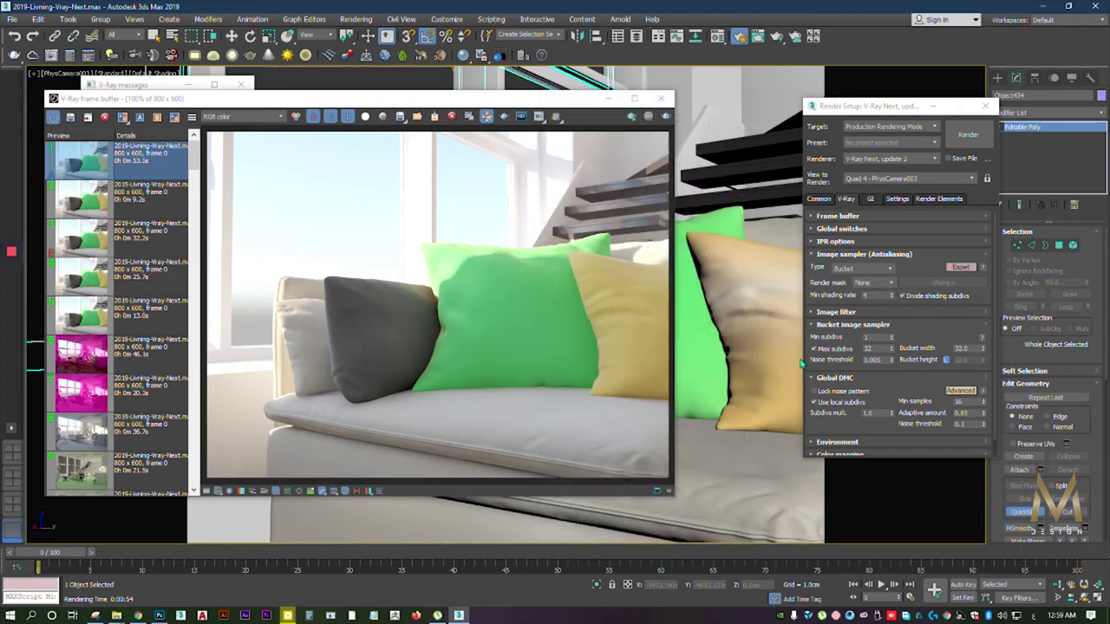
Step: Set Global DMC Subdivs mult. to 5.0 and render, zooming to check the pillows
{"action": "left_click", "coordinate": [866, 412]}
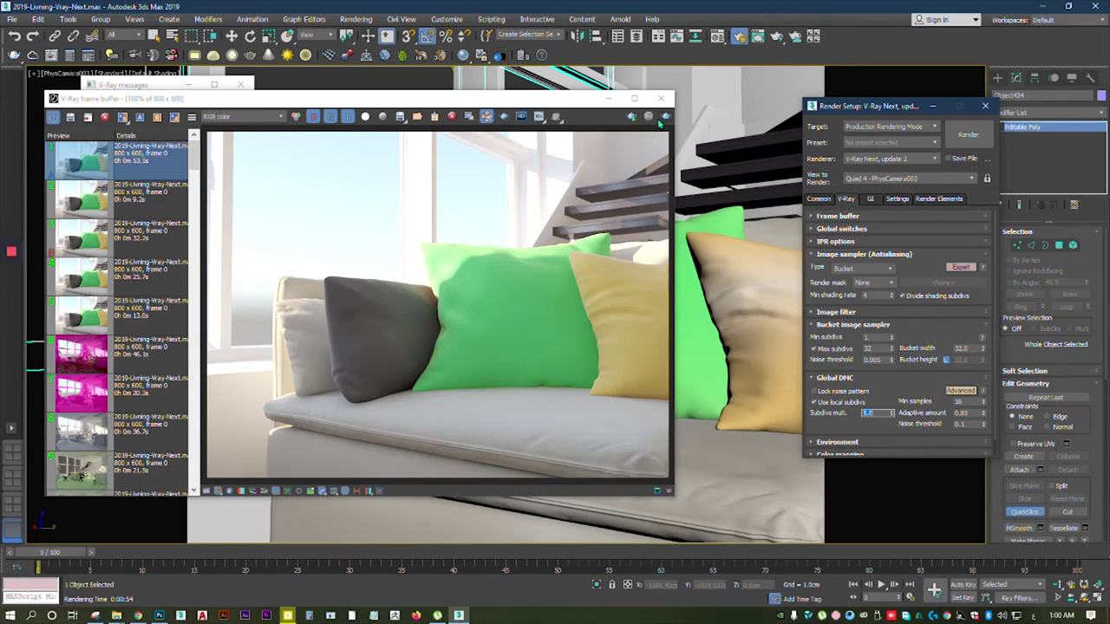
{"action": "left_click", "coordinate": [662, 118]}
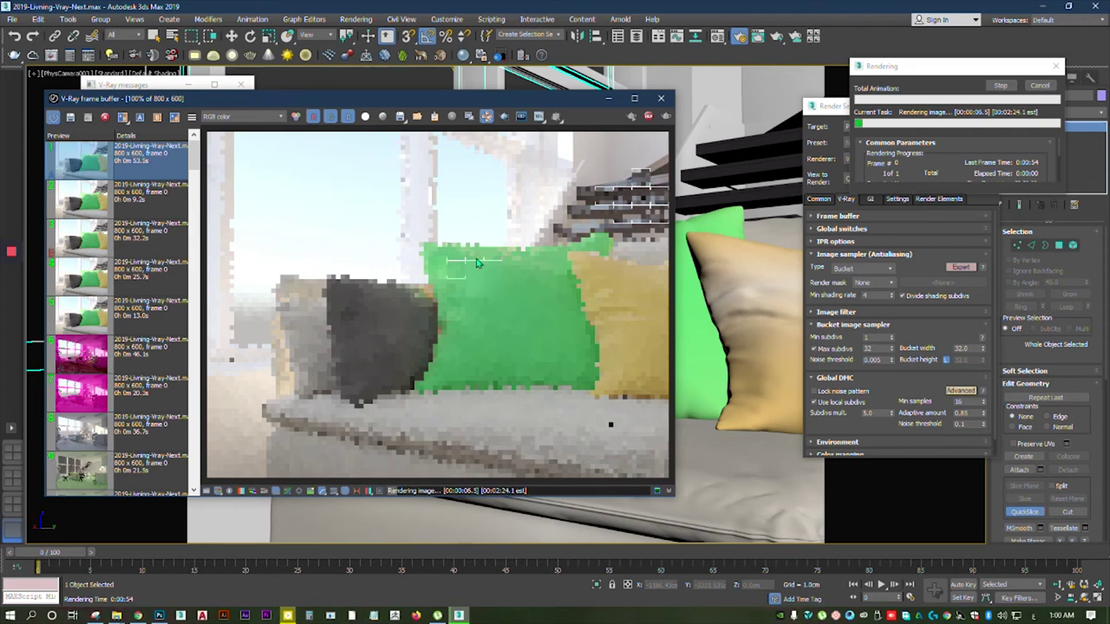
{"action": "scroll", "coordinate": [633, 197], "scroll_direction": "up", "scroll_amount": 1}
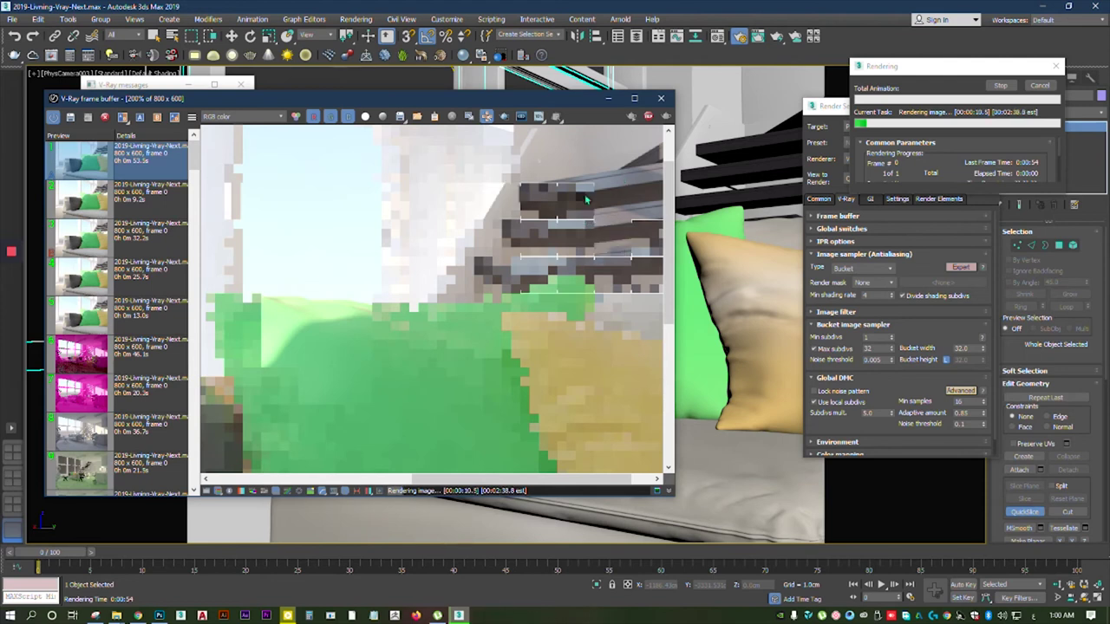
{"action": "scroll", "coordinate": [582, 195], "scroll_direction": "down", "scroll_amount": 1}
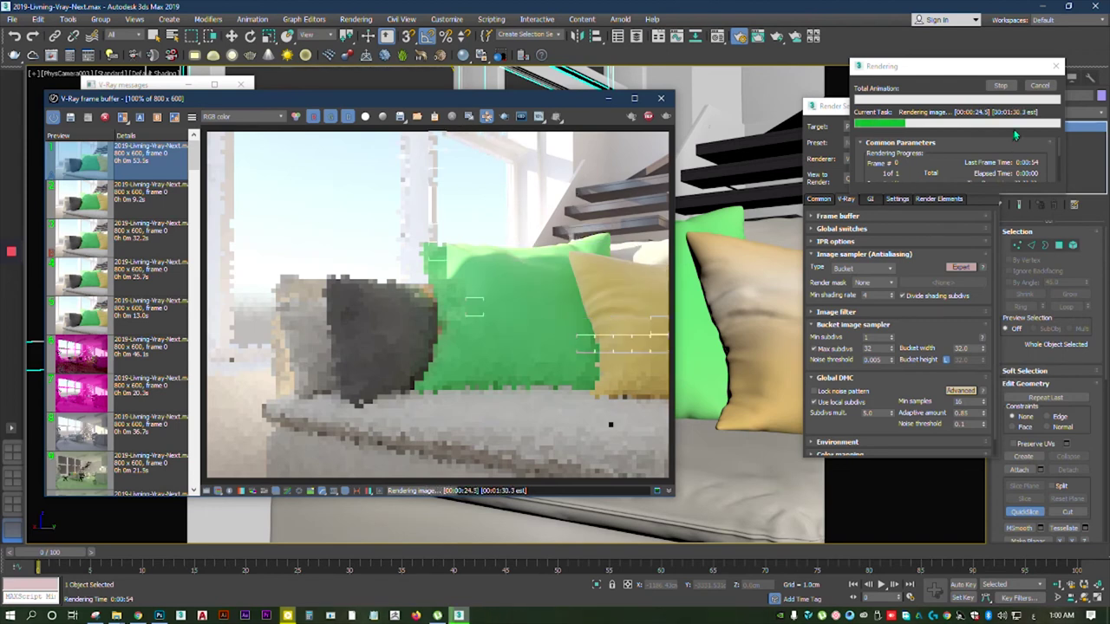
Step: Cancel the slow render, reset Subdivs mult. to 1.0 and noise threshold to 0.07, and re-render
{"action": "left_click", "coordinate": [1054, 87]}
{"action": "left_click", "coordinate": [1052, 87]}
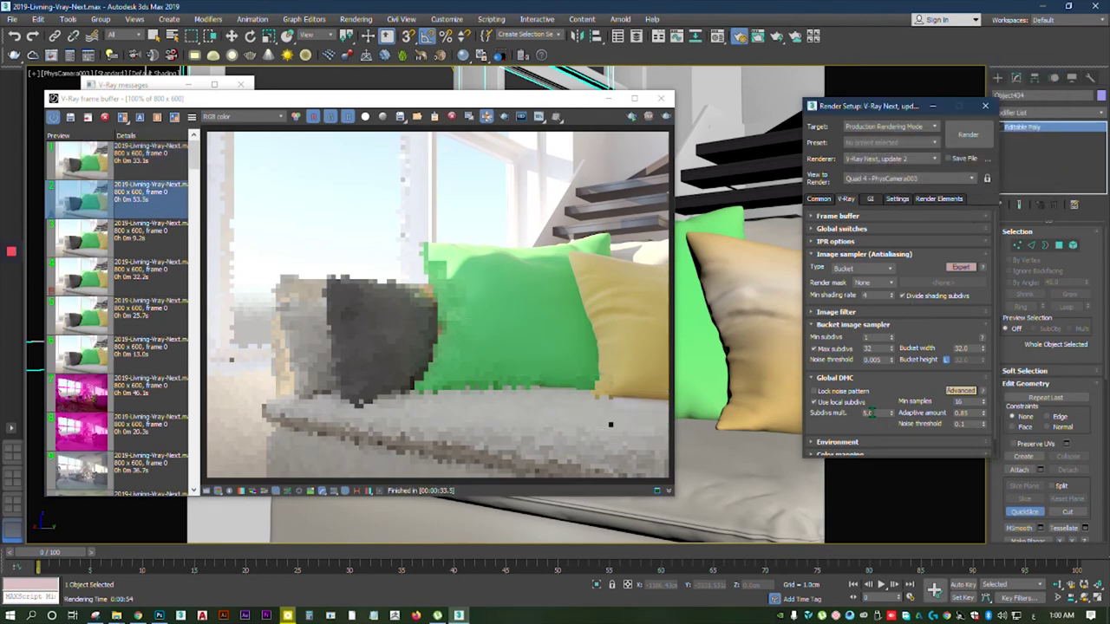
{"action": "left_click", "coordinate": [724, 377]}
{"action": "key", "text": "m"}
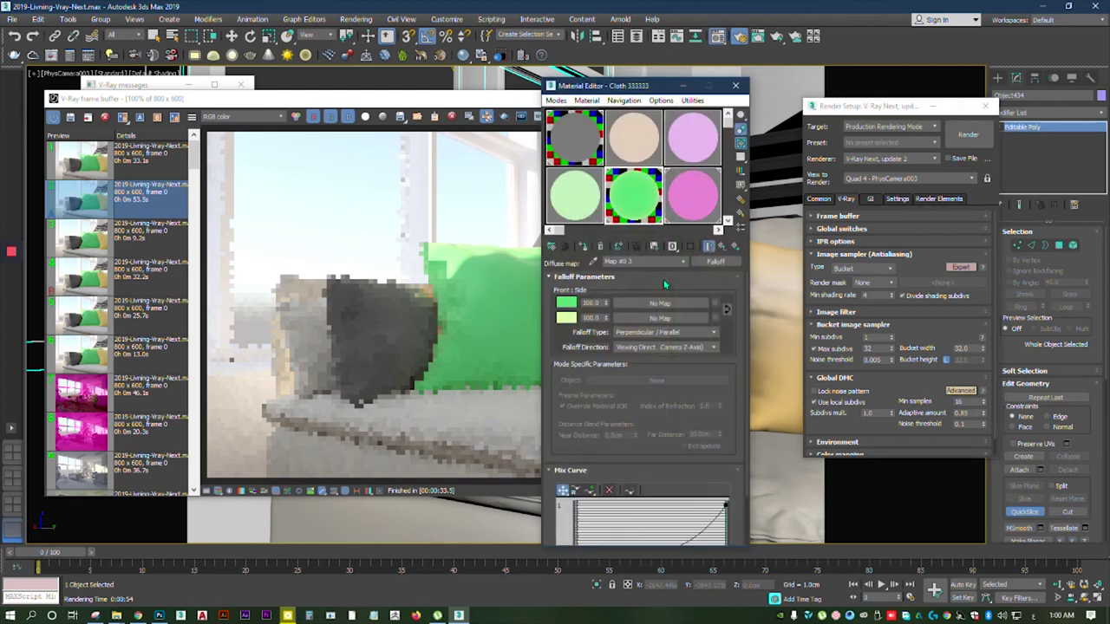
{"action": "left_click", "coordinate": [736, 86]}
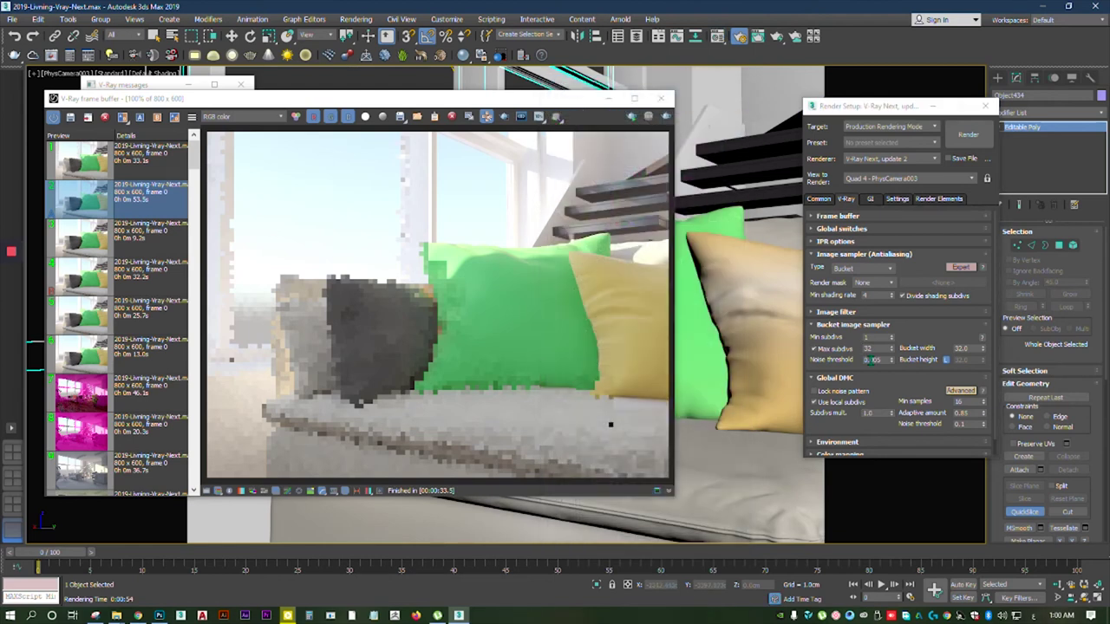
{"action": "left_click", "coordinate": [867, 359]}
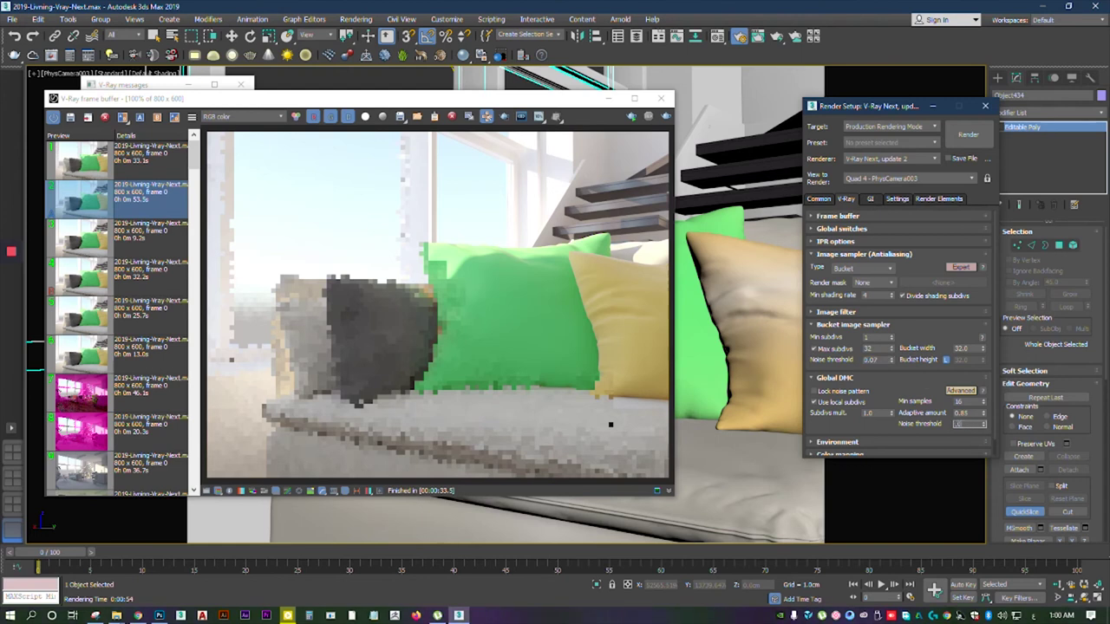
{"action": "type", "text": "0.07"}
{"action": "left_click", "coordinate": [666, 117]}
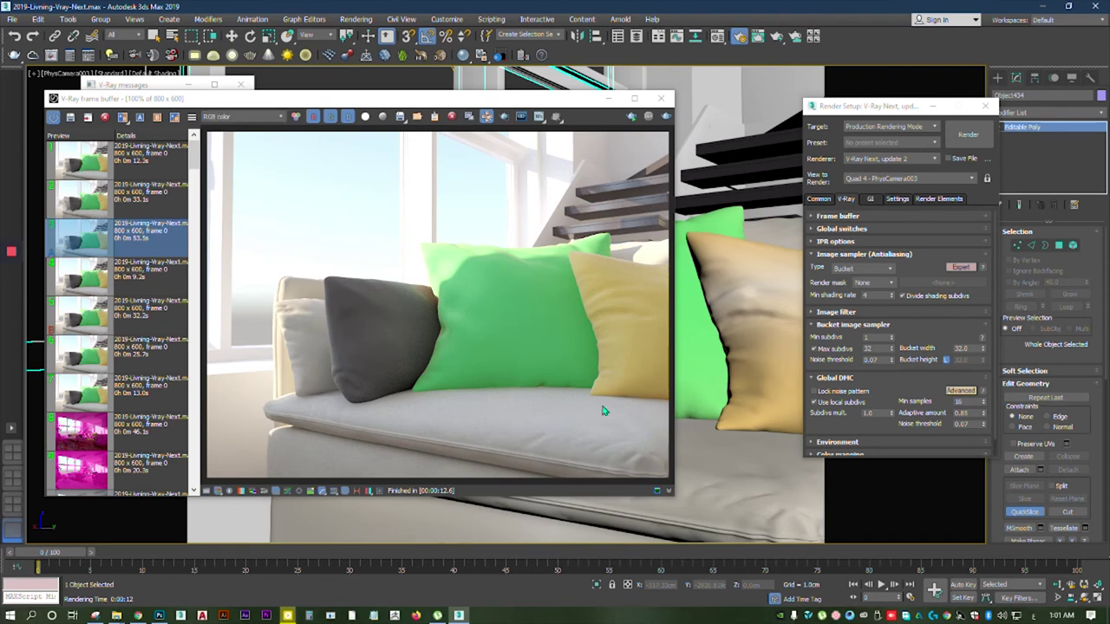
Step: Zoom in and out on the finished 12.6 s render to inspect the pillow detail
{"action": "scroll", "coordinate": [512, 316], "scroll_direction": "up", "scroll_amount": 1}
{"action": "scroll", "coordinate": [557, 299], "scroll_direction": "up", "scroll_amount": 1}
{"action": "scroll", "coordinate": [485, 293], "scroll_direction": "down", "scroll_amount": 1}
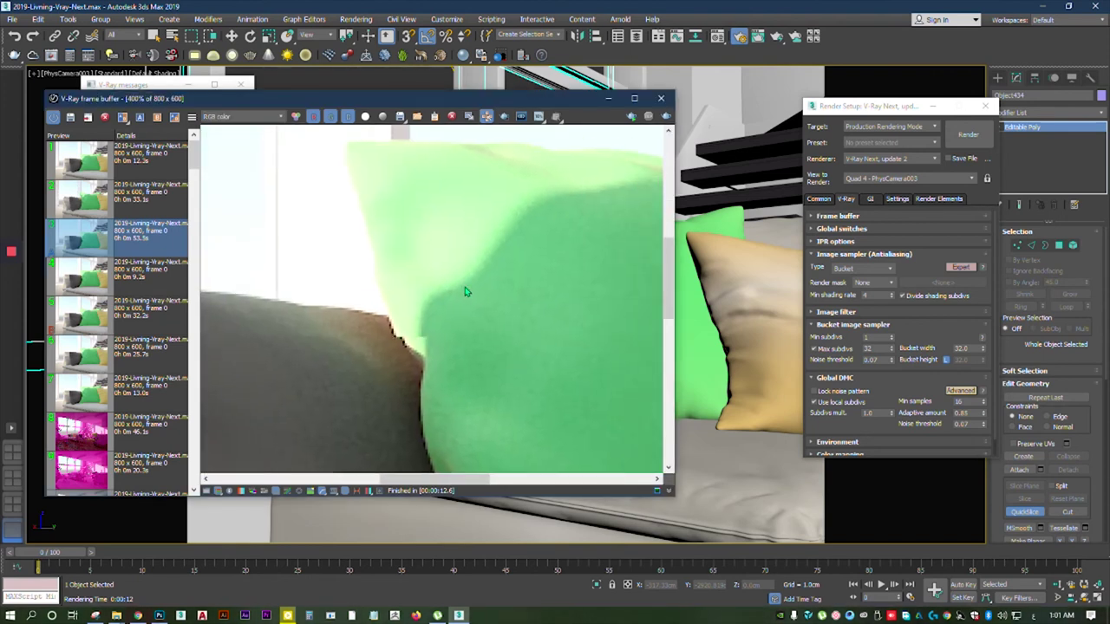
{"action": "scroll", "coordinate": [464, 291], "scroll_direction": "down", "scroll_amount": 1}
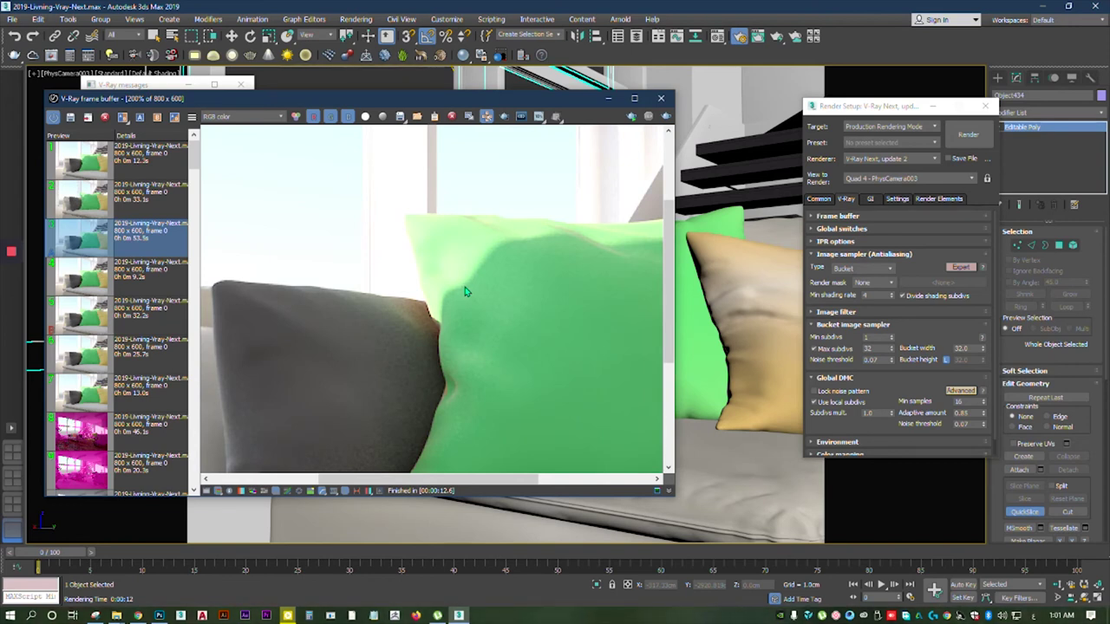
{"action": "scroll", "coordinate": [478, 319], "scroll_direction": "down", "scroll_amount": 1}
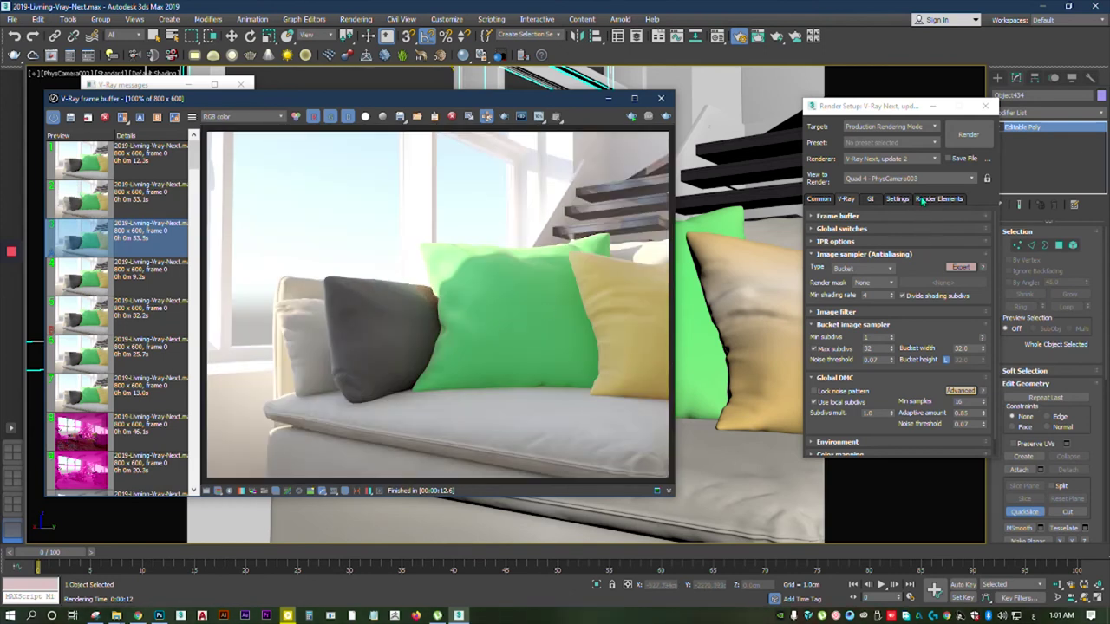
Step: Add a VRayDenoiser render element and render the sofa scene with denoising, finishing in 15.4 s
{"action": "left_click", "coordinate": [922, 200]}
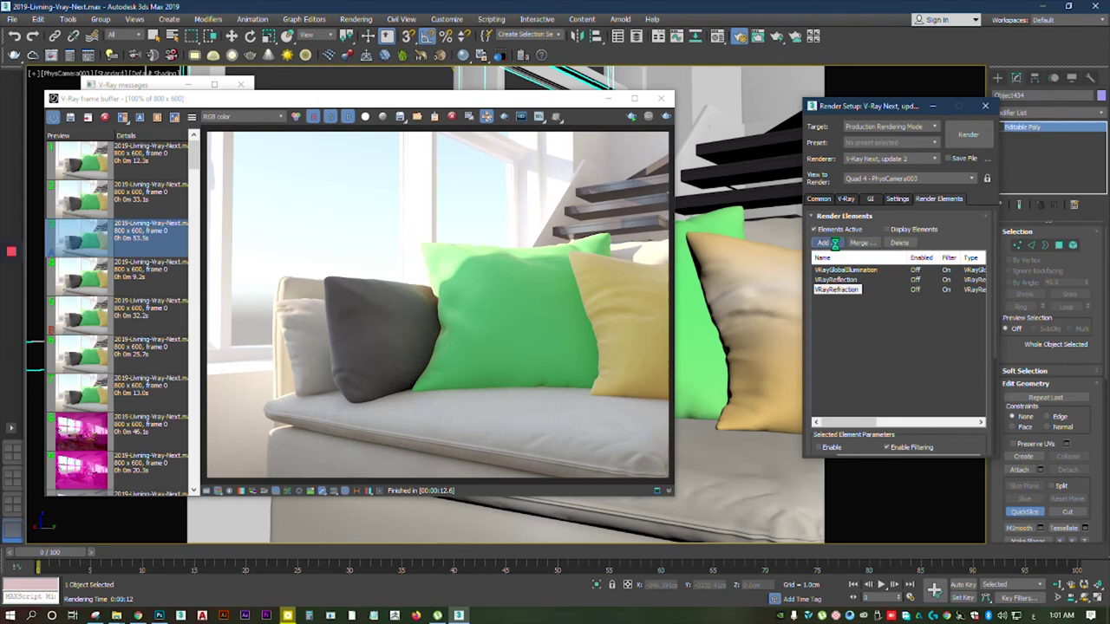
{"action": "left_click", "coordinate": [824, 242]}
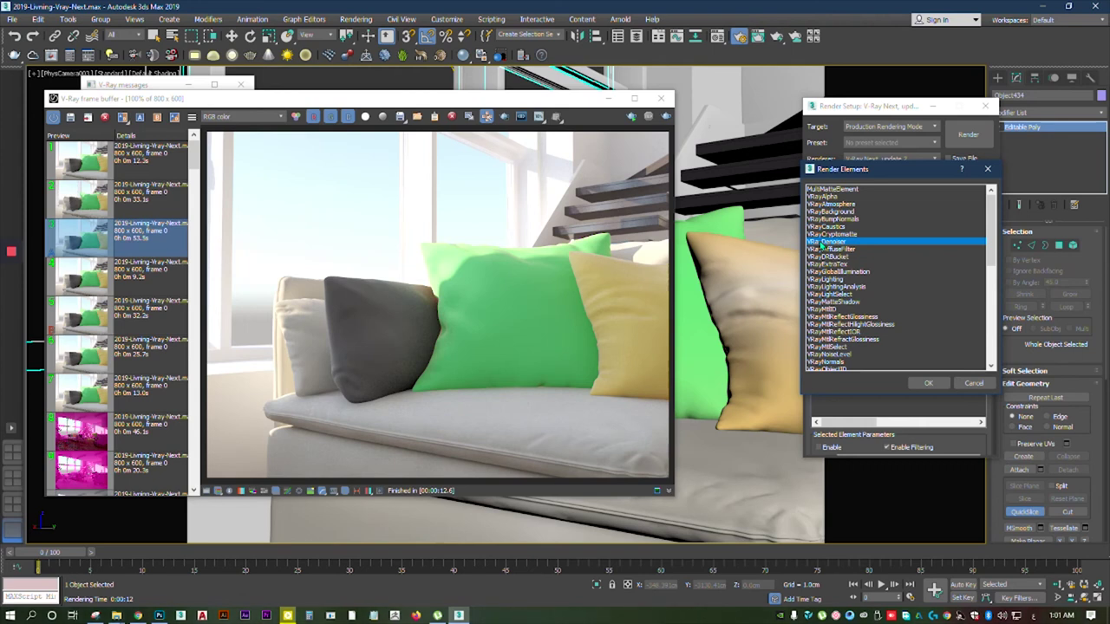
{"action": "double_click", "coordinate": [821, 243]}
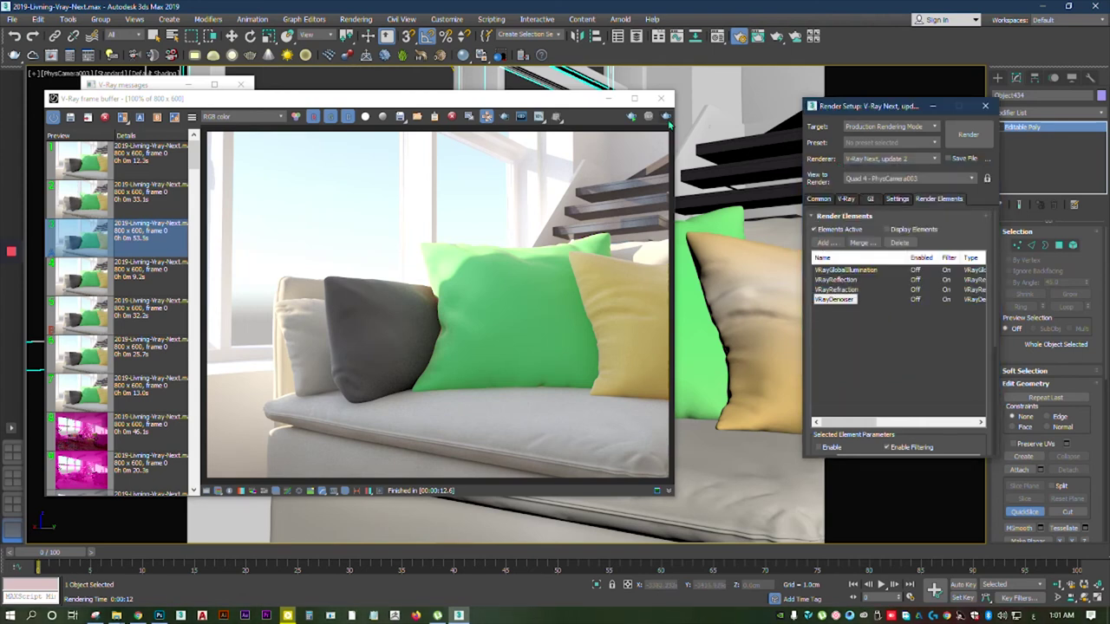
{"action": "left_click", "coordinate": [667, 118]}
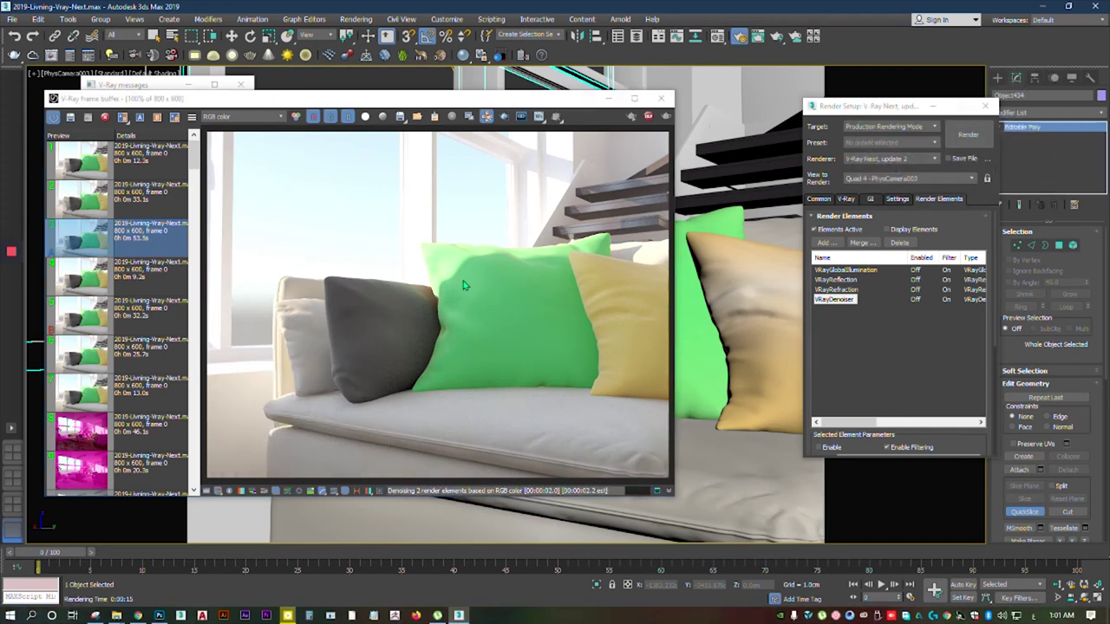
{"action": "scroll", "coordinate": [459, 280], "scroll_direction": "up", "scroll_amount": 2}
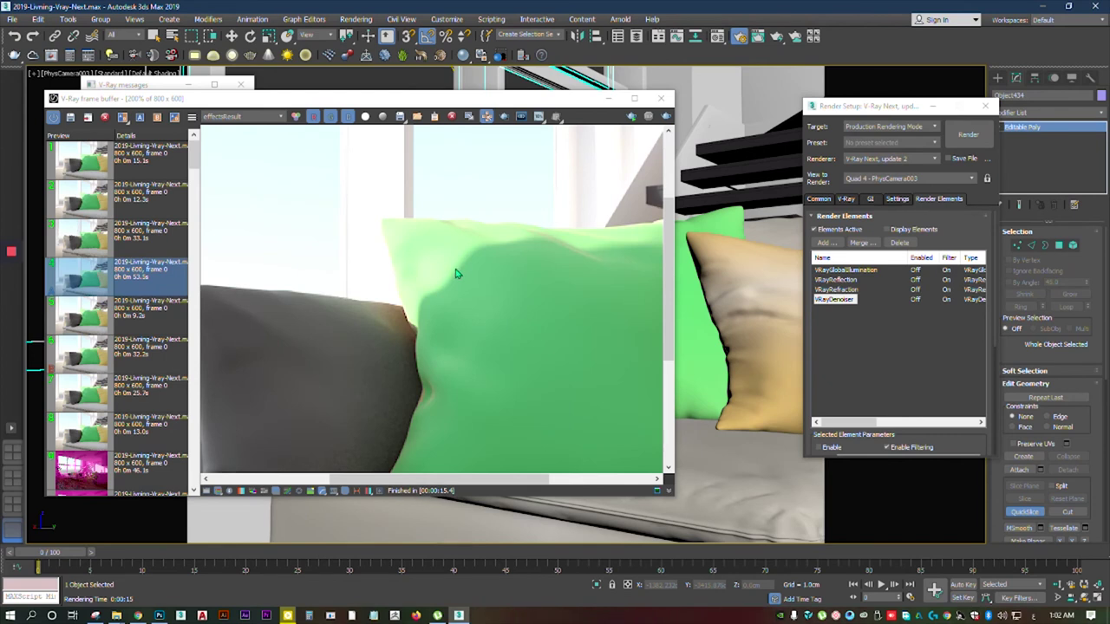
Step: Toggle the frame buffer between RGB color and denoised effectsResult, ending on effectsResult, then bring up Select Camera
{"action": "left_click", "coordinate": [236, 116]}
{"action": "scroll", "coordinate": [231, 131], "scroll_direction": "up", "scroll_amount": 1}
{"action": "left_click", "coordinate": [232, 130]}
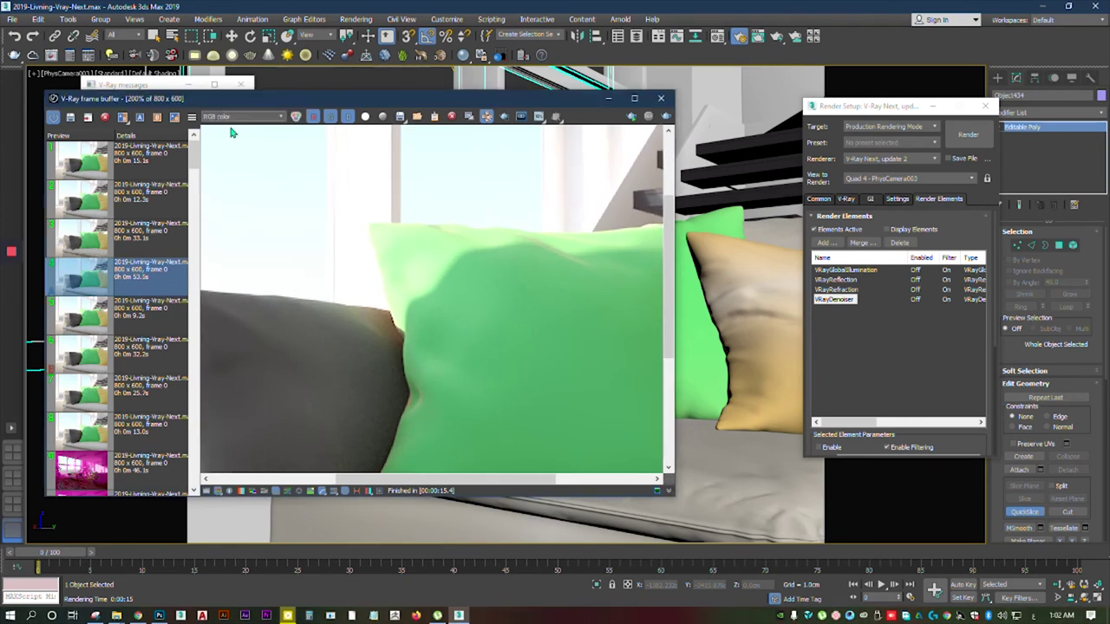
{"action": "left_click", "coordinate": [234, 116]}
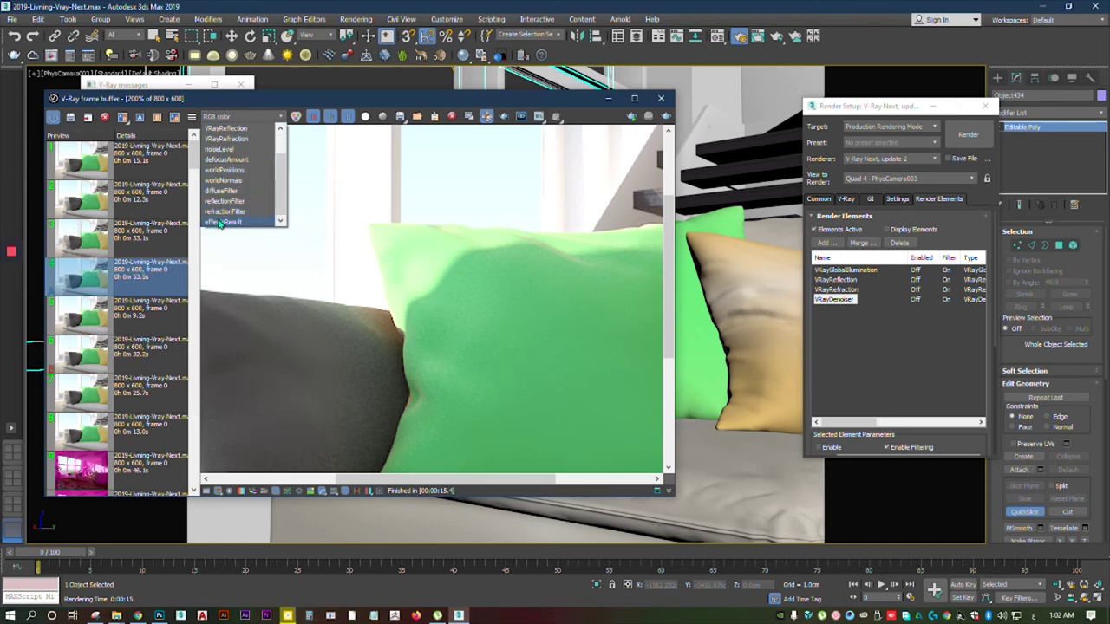
{"action": "left_click", "coordinate": [221, 223]}
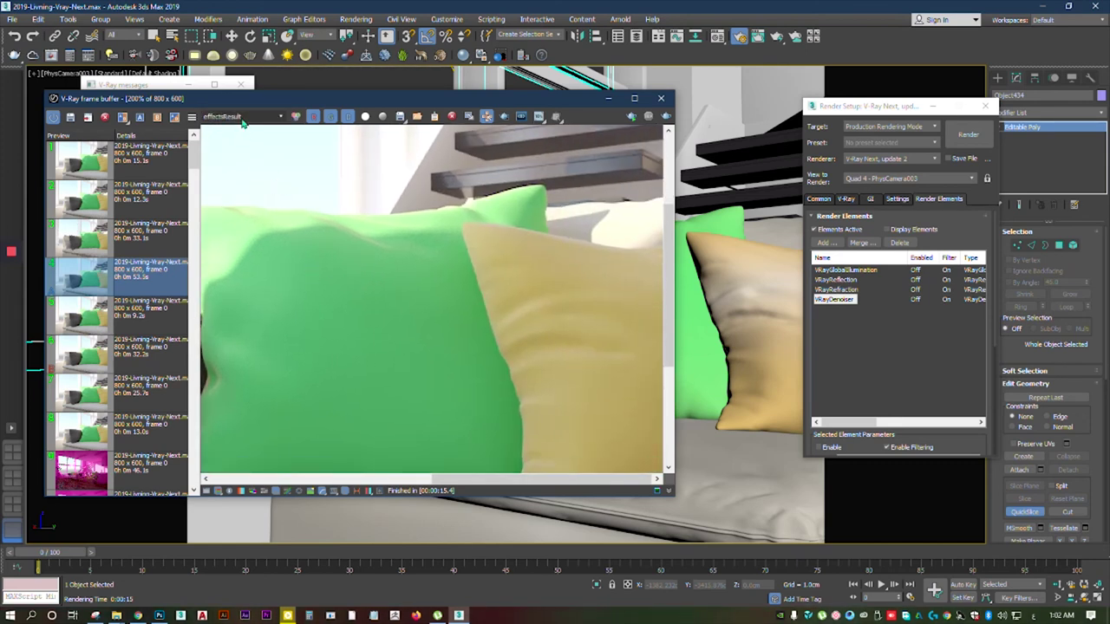
{"action": "left_click", "coordinate": [242, 119]}
{"action": "left_click", "coordinate": [236, 133]}
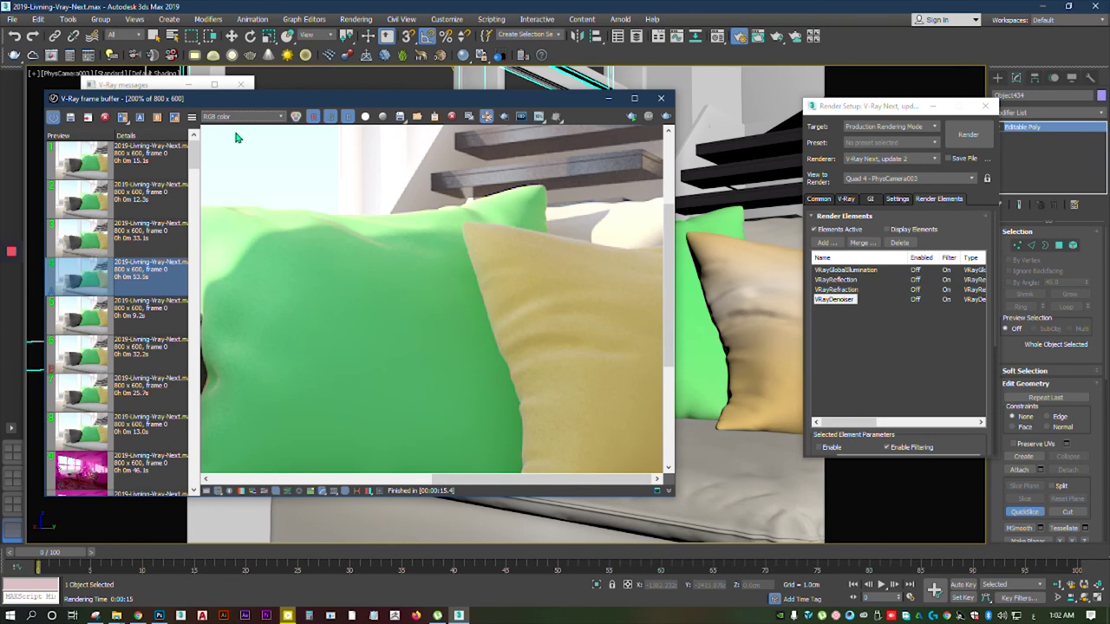
{"action": "left_click", "coordinate": [242, 118]}
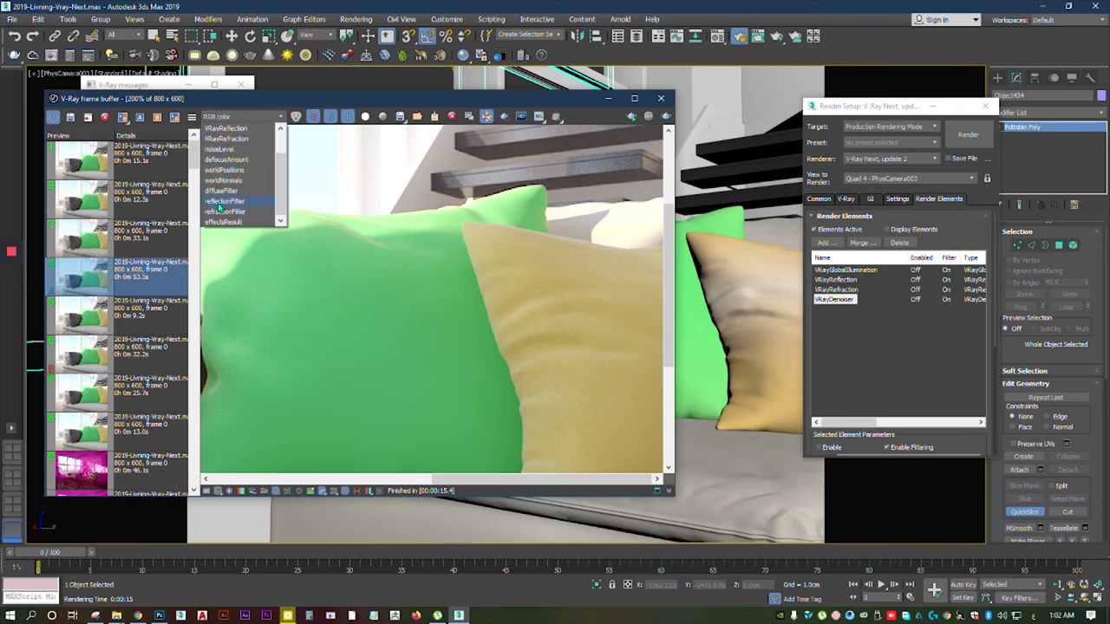
{"action": "left_click", "coordinate": [218, 223]}
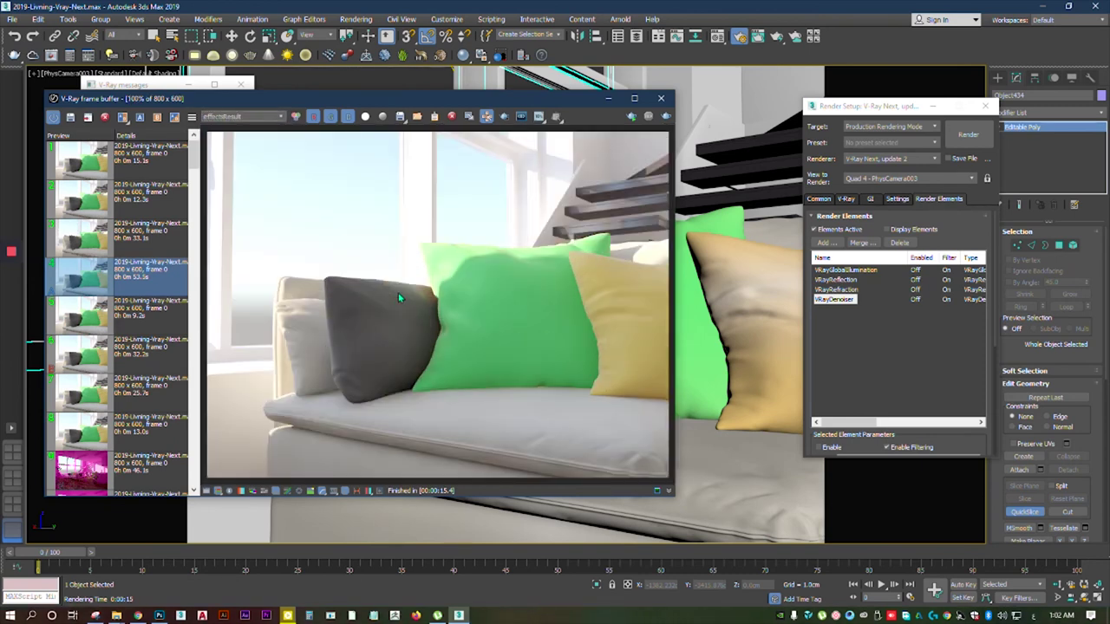
{"action": "left_click", "coordinate": [770, 164]}
Step: Switch to PhysCamera001 and render the wide living room with sofa, staircase and plant
{"action": "key", "text": "c"}
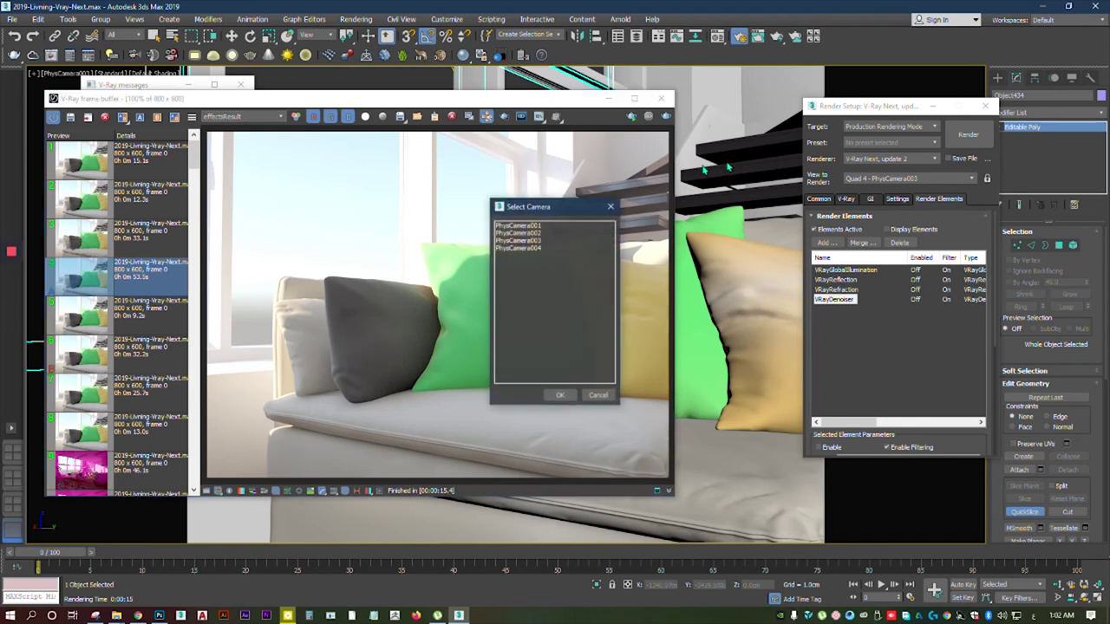
{"action": "double_click", "coordinate": [583, 226]}
{"action": "left_click", "coordinate": [666, 117]}
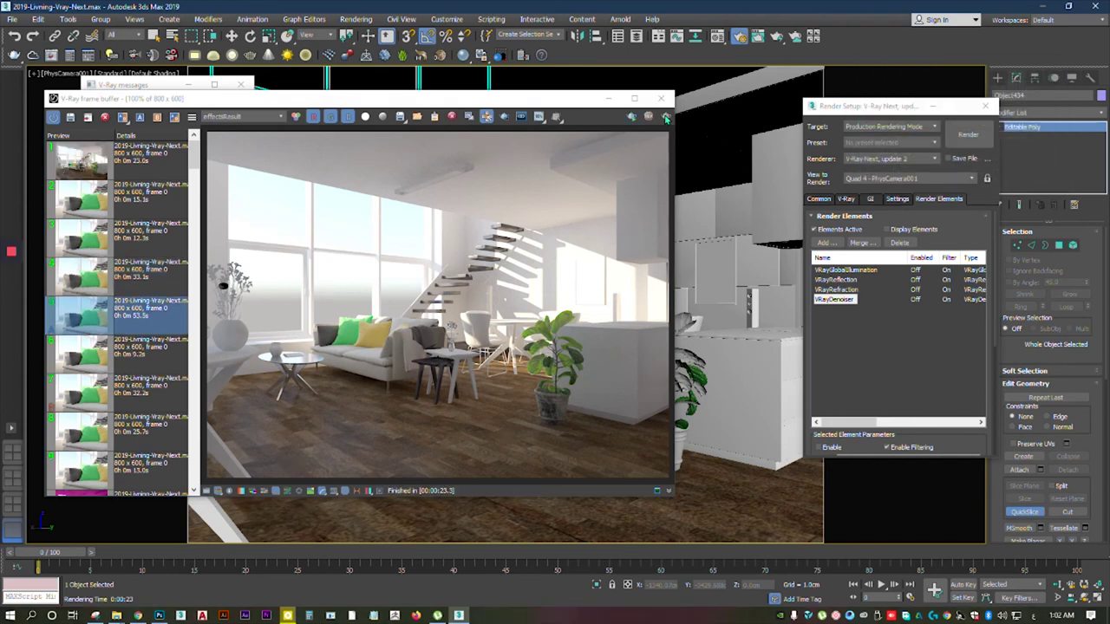
{"action": "scroll", "coordinate": [307, 335], "scroll_direction": "up", "scroll_amount": 2}
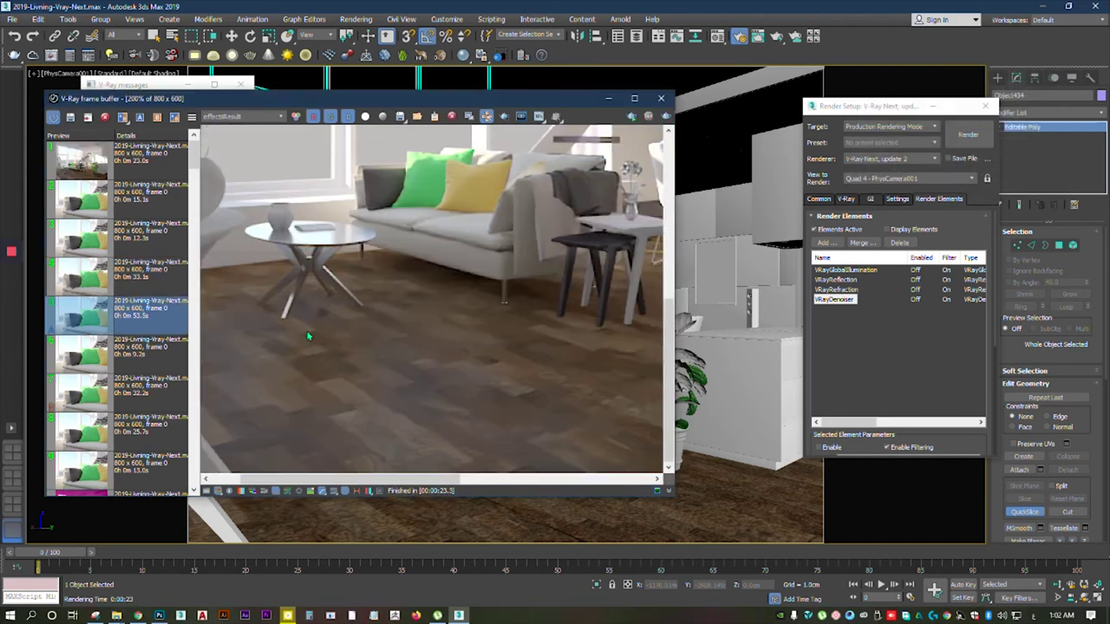
{"action": "left_click", "coordinate": [238, 116]}
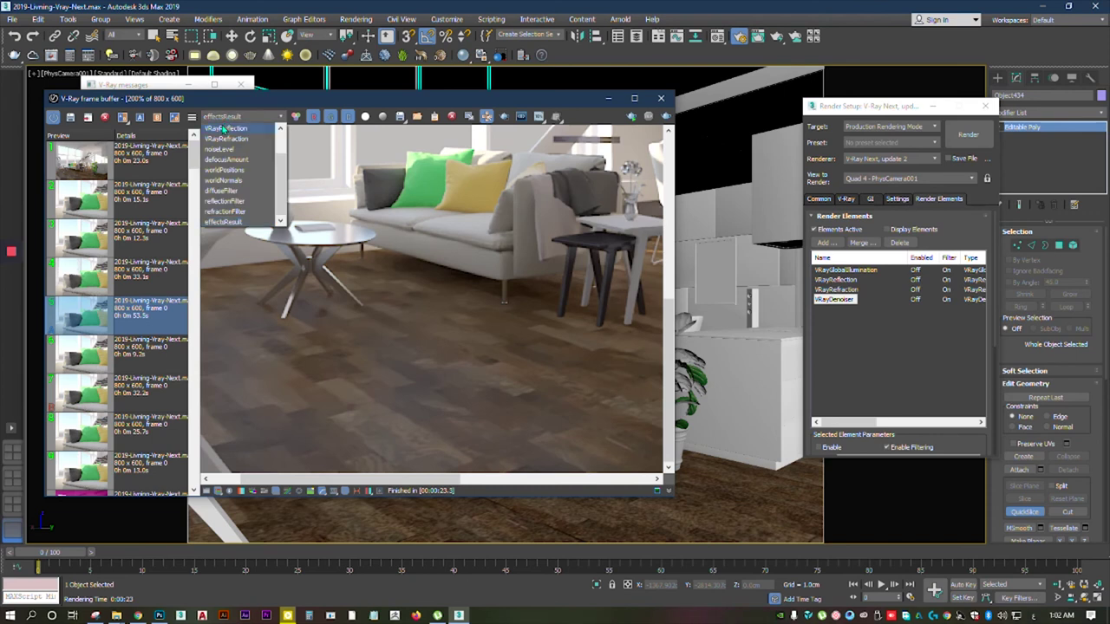
{"action": "left_click", "coordinate": [221, 129]}
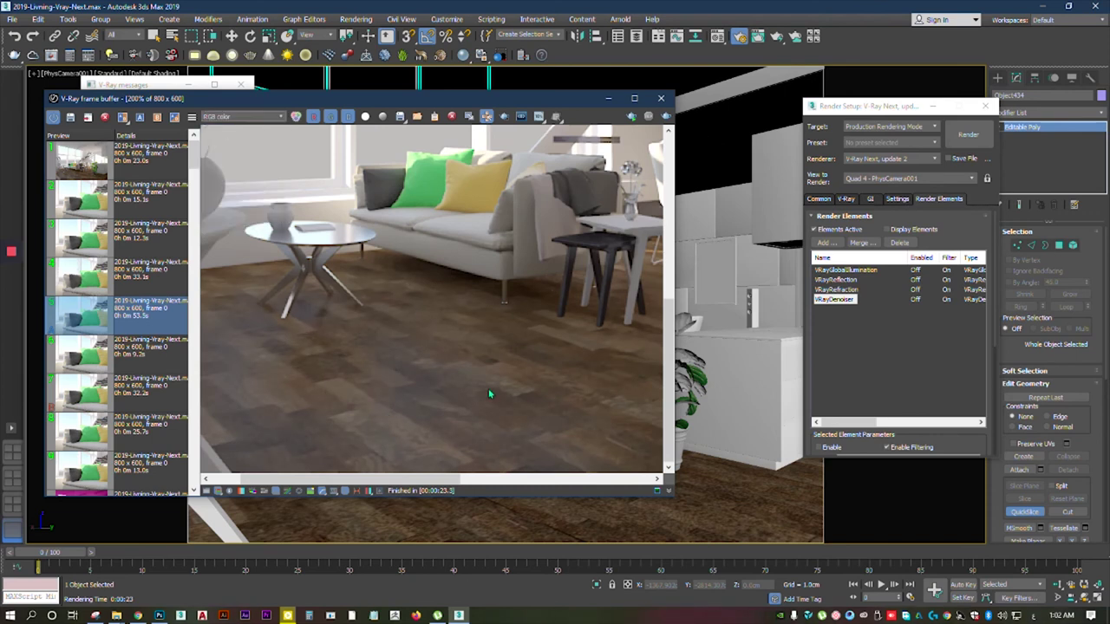
{"action": "left_click", "coordinate": [230, 118]}
{"action": "left_click", "coordinate": [227, 223]}
{"action": "scroll", "coordinate": [299, 307], "scroll_direction": "down", "scroll_amount": 2}
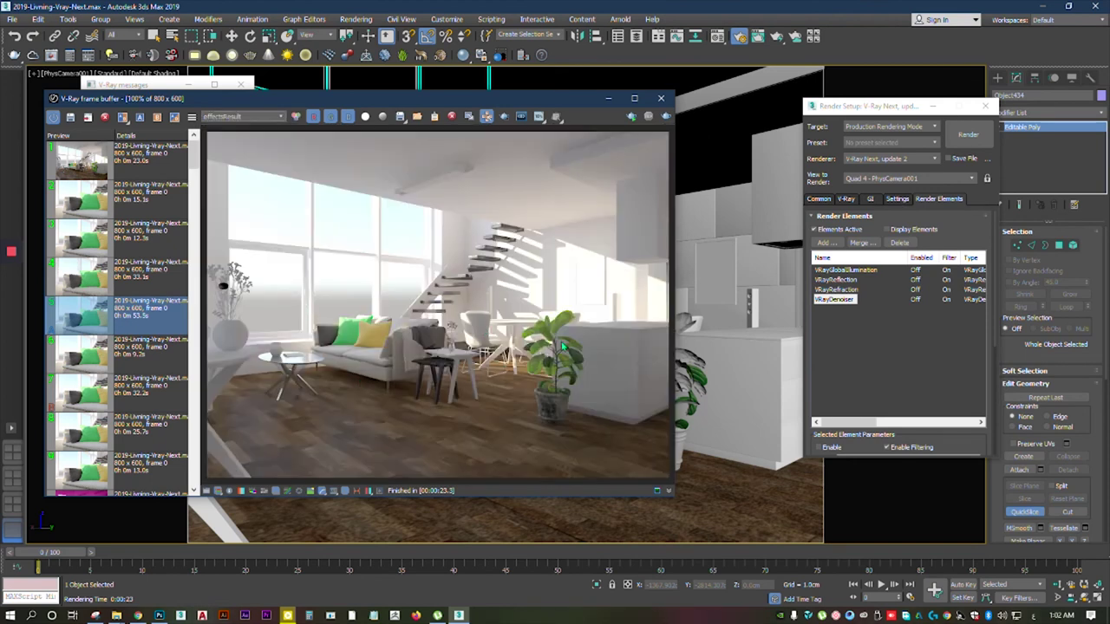
Step: Try the Custom VRayDenoiser strength, then set the preset to Mild and re-render PhysCamera001
{"action": "left_click", "coordinate": [970, 444]}
{"action": "scroll", "coordinate": [969, 444], "scroll_direction": "down", "scroll_amount": 5}
{"action": "scroll", "coordinate": [919, 434], "scroll_direction": "down", "scroll_amount": 1}
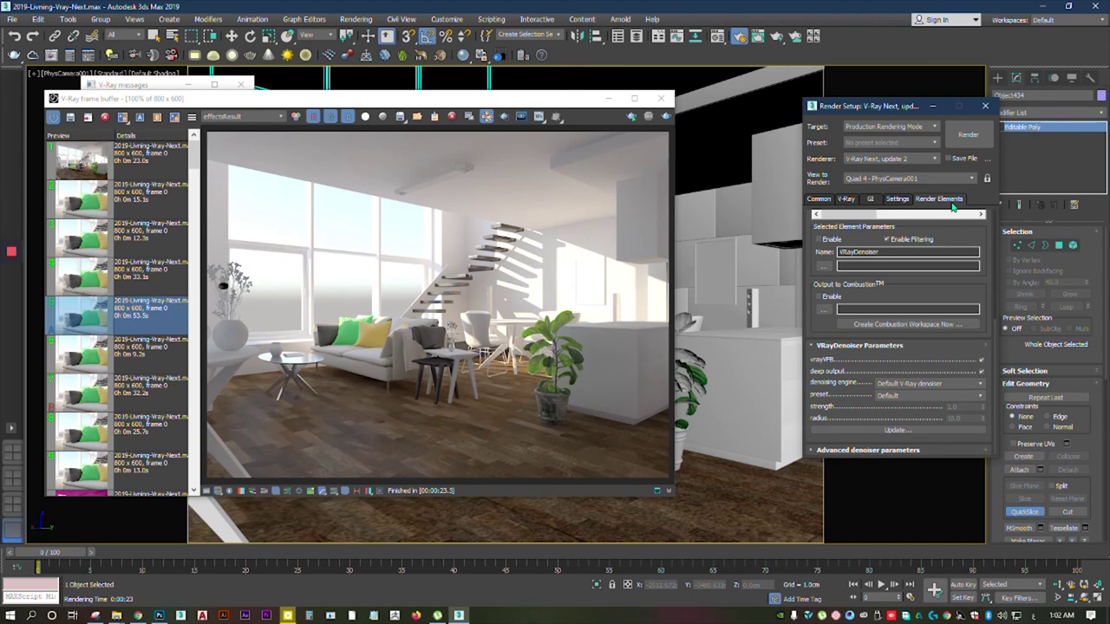
{"action": "left_click", "coordinate": [898, 402]}
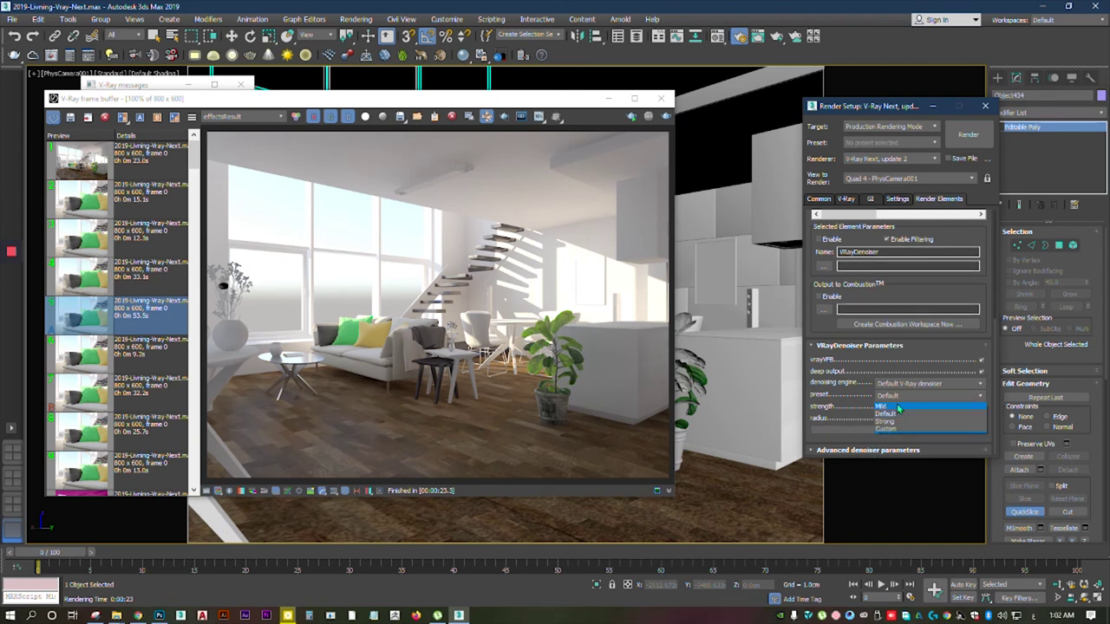
{"action": "left_click", "coordinate": [903, 430]}
{"action": "double_click", "coordinate": [952, 406]}
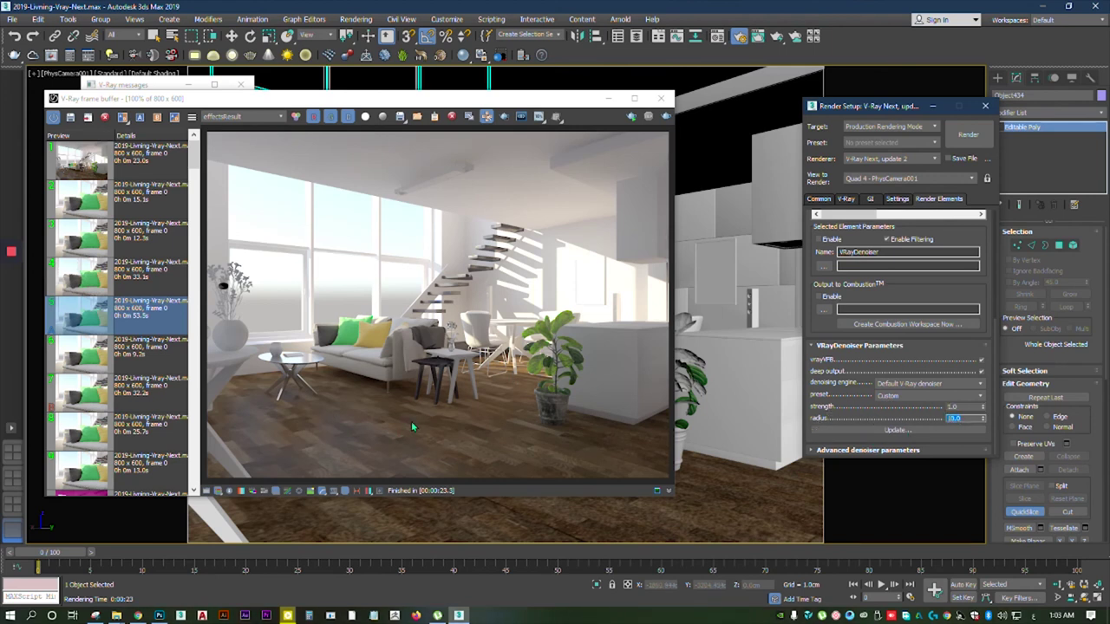
{"action": "left_click", "coordinate": [897, 397]}
{"action": "left_click", "coordinate": [889, 407]}
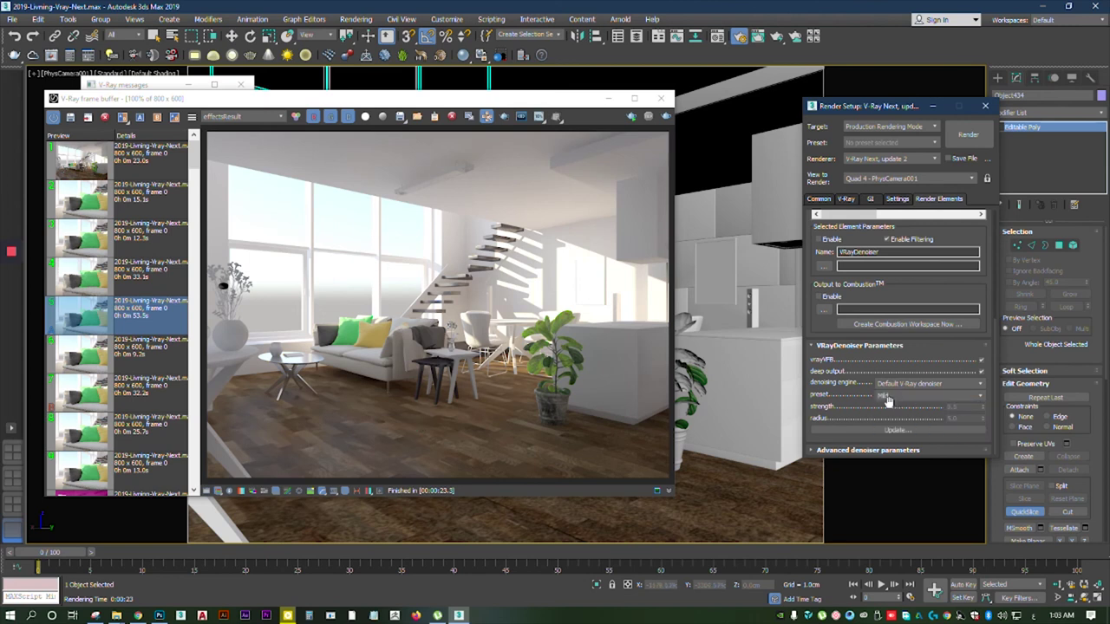
{"action": "left_click", "coordinate": [665, 117]}
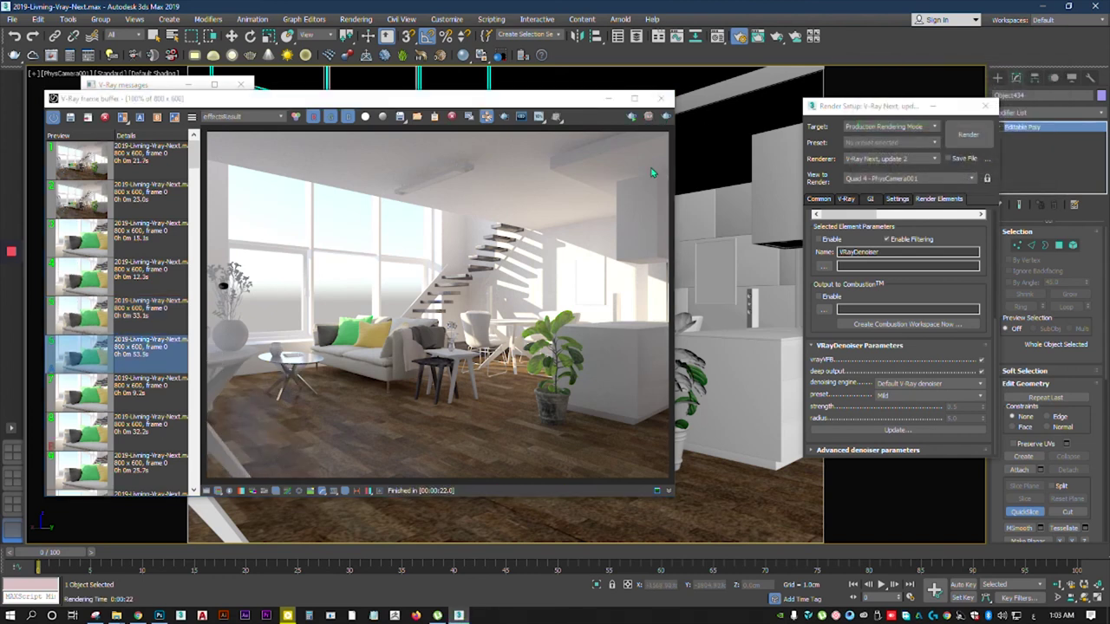
Step: Zoom in on the staircase in the frame buffer and view the raw RGB color channel
{"action": "scroll", "coordinate": [293, 434], "scroll_direction": "up", "scroll_amount": 1}
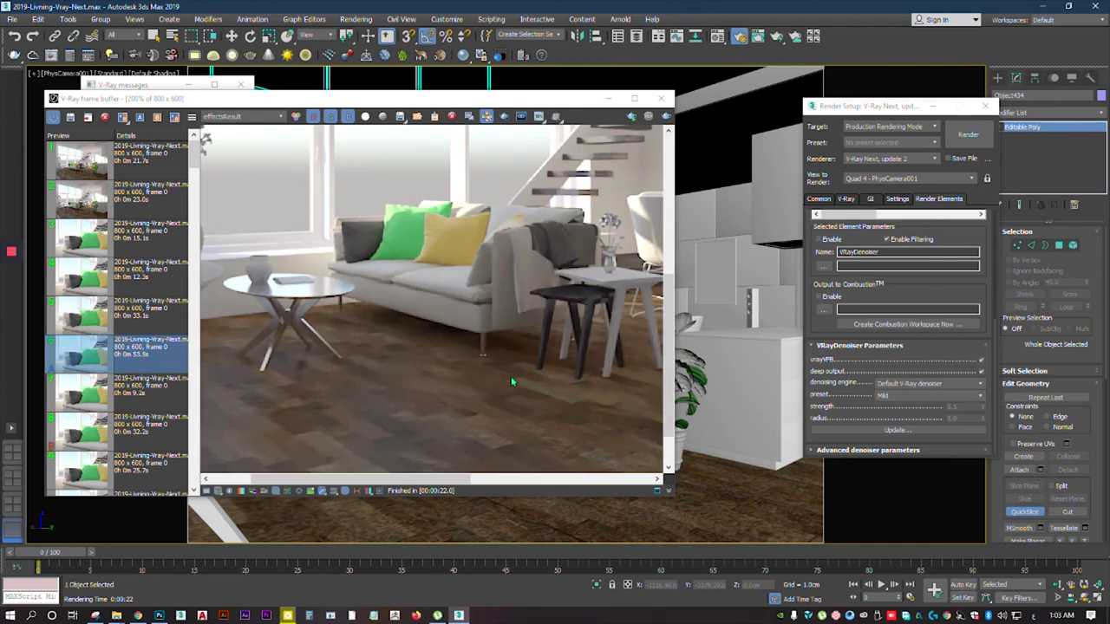
{"action": "middle_click_drag", "start_coordinate": [512, 381], "coordinate": [487, 344]}
{"action": "scroll", "coordinate": [503, 280], "scroll_direction": "down", "scroll_amount": 1}
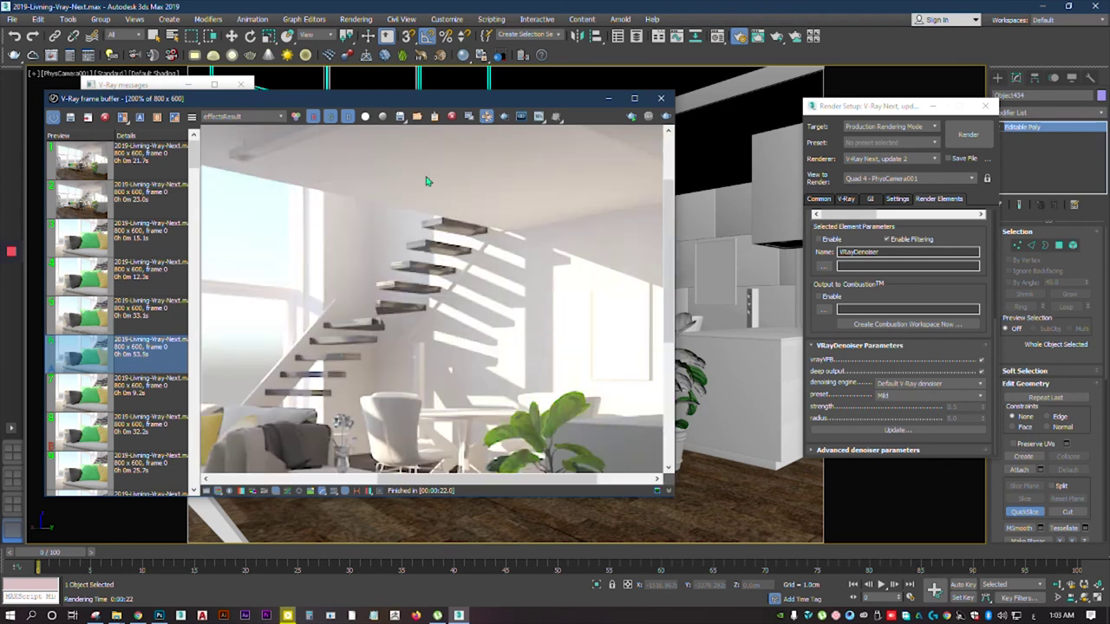
{"action": "middle_click_drag", "start_coordinate": [536, 297], "coordinate": [476, 272]}
{"action": "left_click", "coordinate": [239, 116]}
{"action": "scroll", "coordinate": [239, 139], "scroll_direction": "up", "scroll_amount": 5}
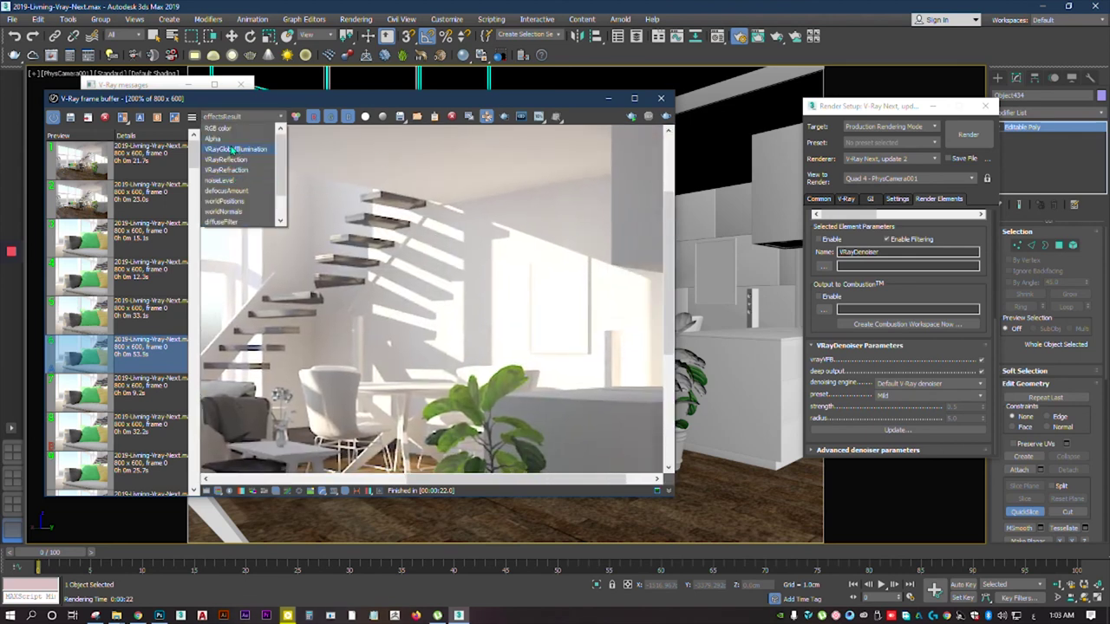
{"action": "left_click", "coordinate": [236, 130]}
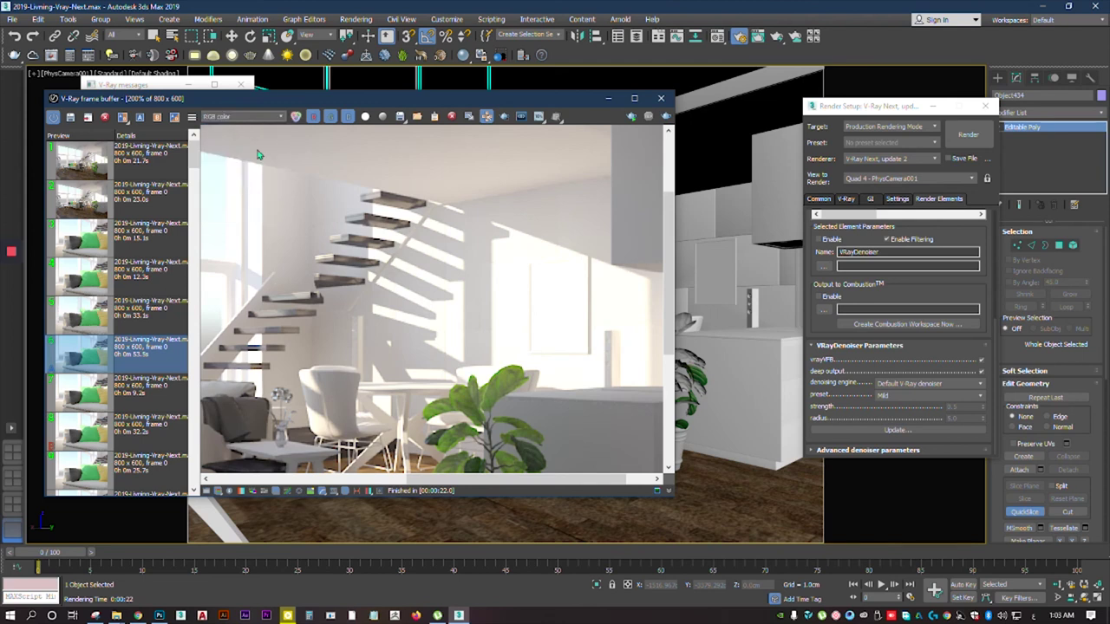
Step: Switch back to the denoised effectsResult channel and bring up the V-Ray sampling settings
{"action": "scroll", "coordinate": [538, 260], "scroll_direction": "down", "scroll_amount": 2}
{"action": "scroll", "coordinate": [408, 176], "scroll_direction": "up", "scroll_amount": 2}
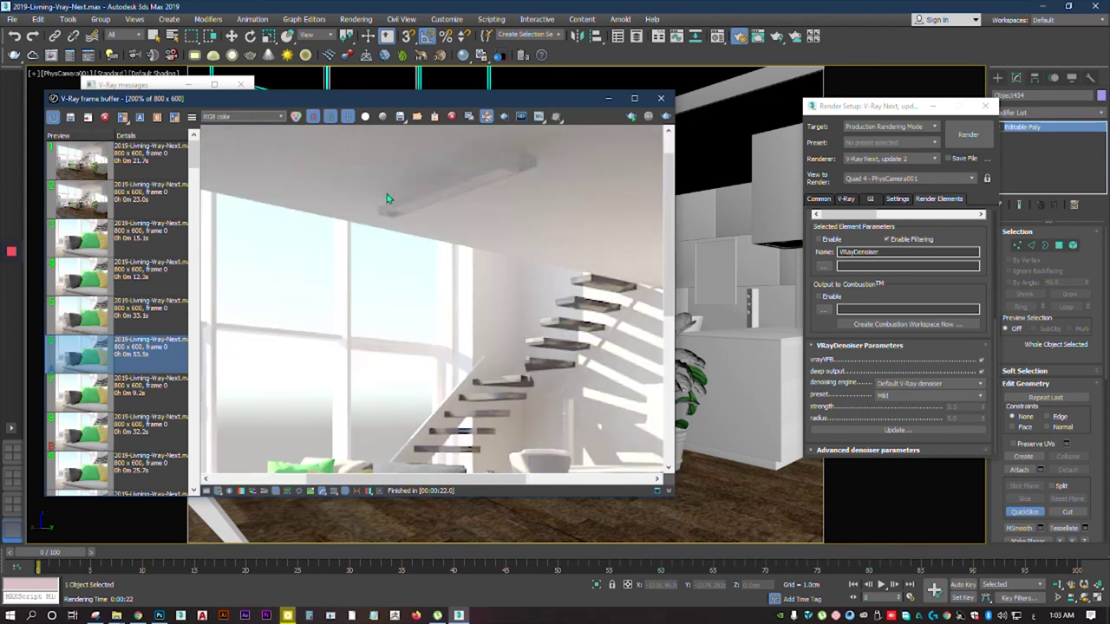
{"action": "left_click", "coordinate": [225, 116]}
{"action": "scroll", "coordinate": [234, 174], "scroll_direction": "down", "scroll_amount": 3}
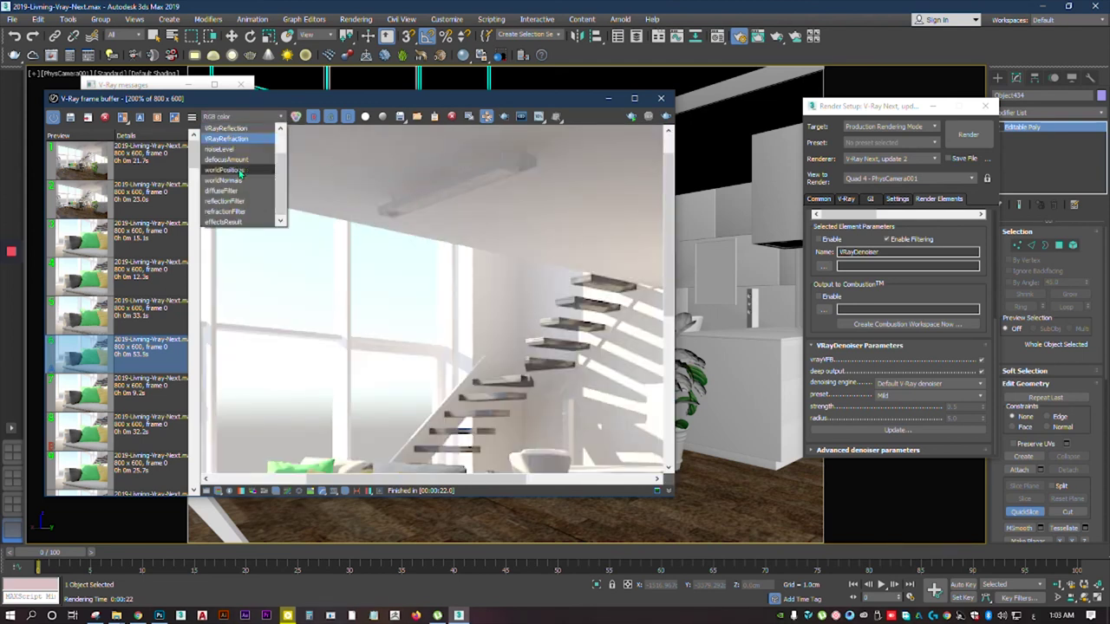
{"action": "left_click", "coordinate": [226, 222]}
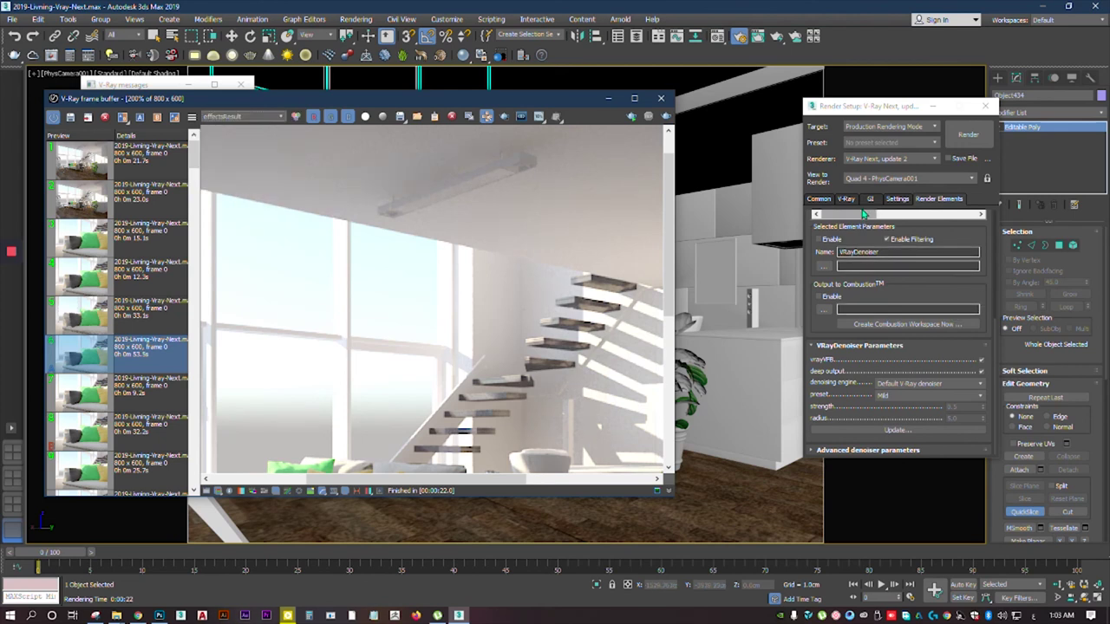
{"action": "left_click", "coordinate": [846, 198]}
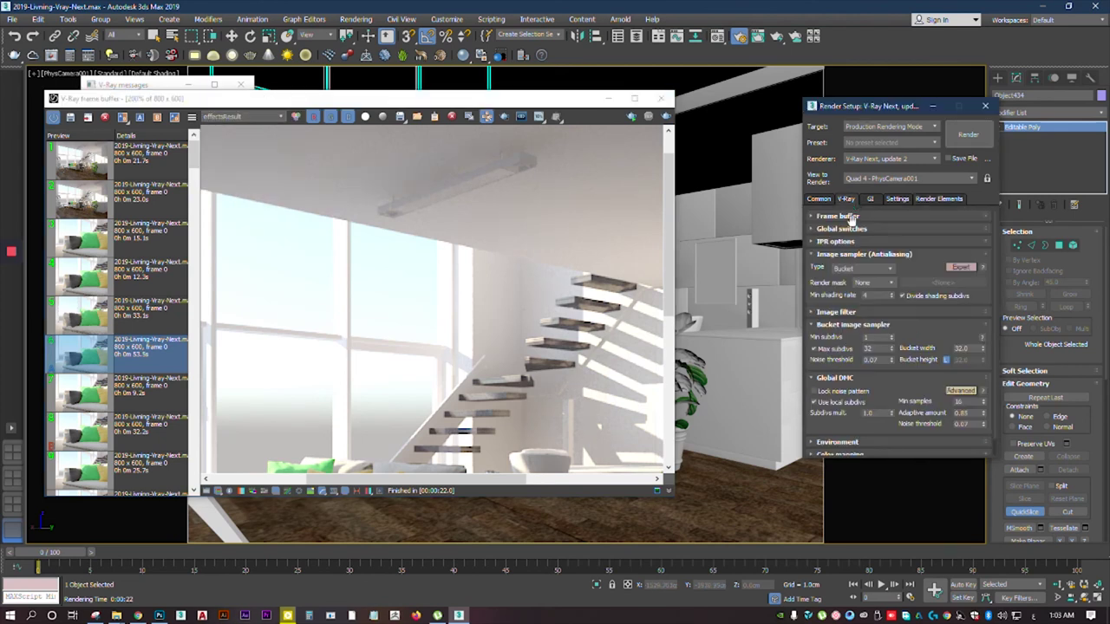
Step: Confirm the bucket sampler and Global DMC noise thresholds both stay at 0.07
{"action": "double_click", "coordinate": [873, 363]}
{"action": "double_click", "coordinate": [964, 423]}
{"action": "key", "text": "Return"}
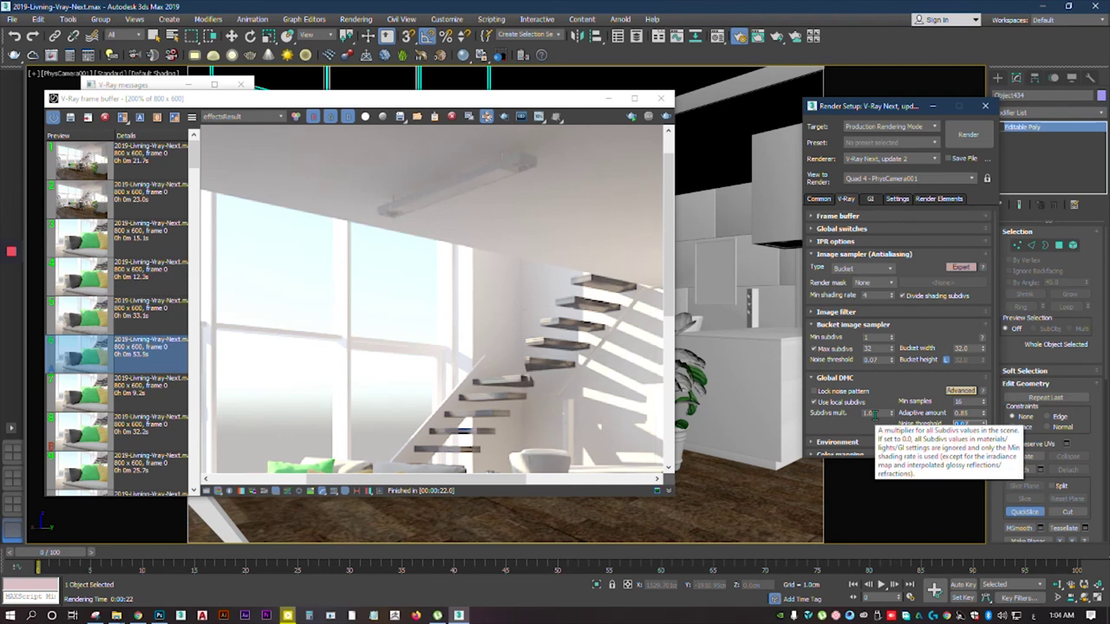
{"action": "scroll", "coordinate": [599, 333], "scroll_direction": "down", "scroll_amount": 1}
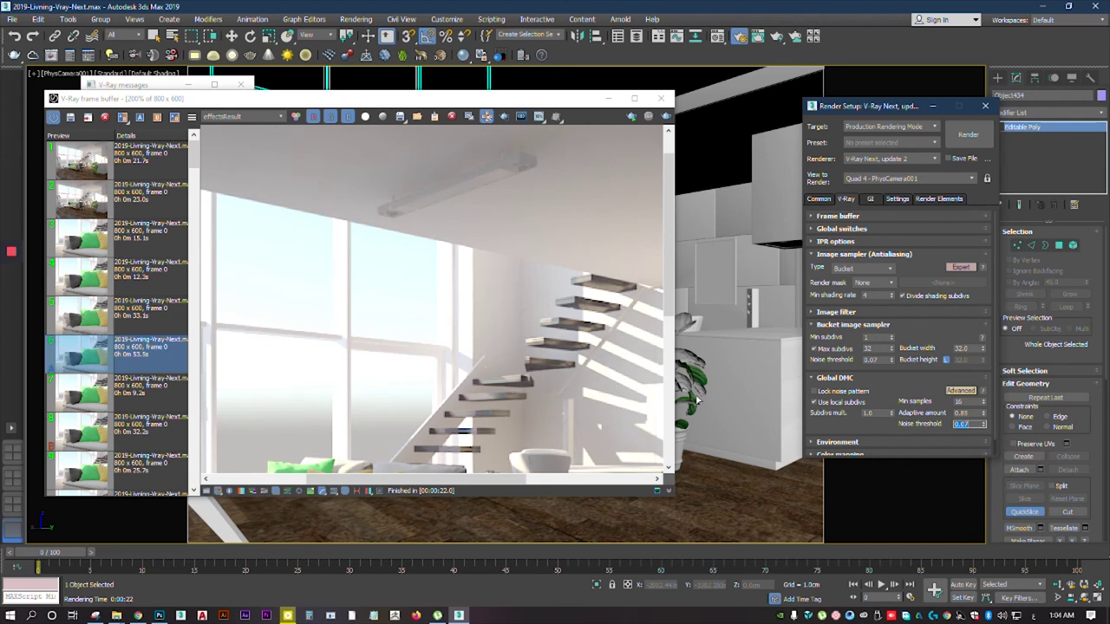
{"action": "scroll", "coordinate": [598, 334], "scroll_direction": "down", "scroll_amount": 1}
{"action": "left_click", "coordinate": [837, 420]}
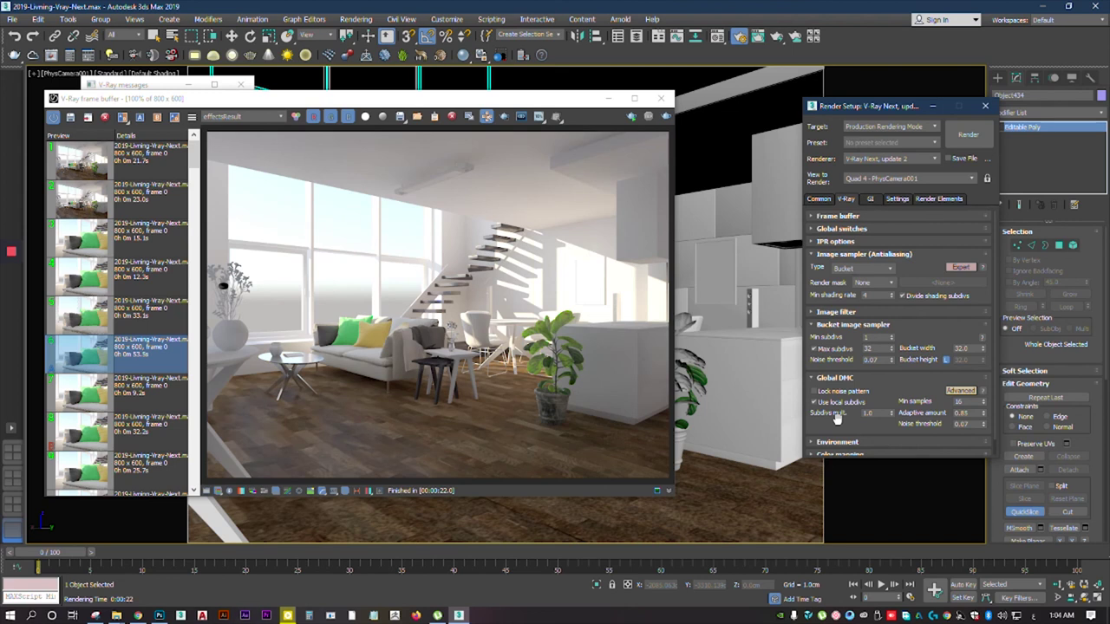
Step: Collapse the Bucket image sampler and Global DMC rollouts and cancel the autosave
{"action": "left_click", "coordinate": [843, 325]}
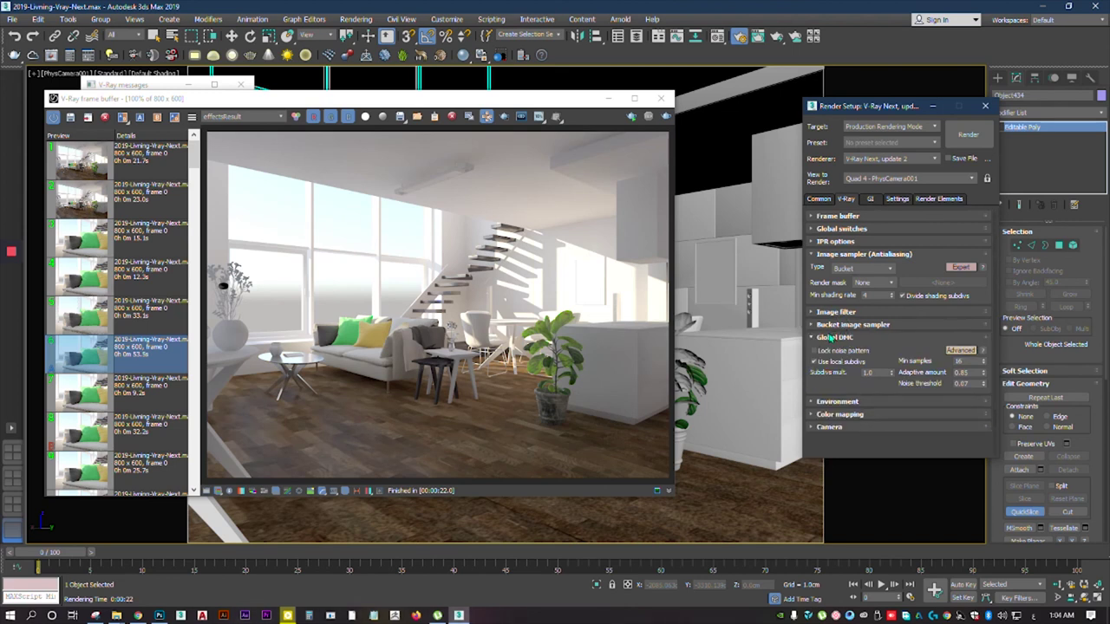
{"action": "left_click", "coordinate": [825, 341]}
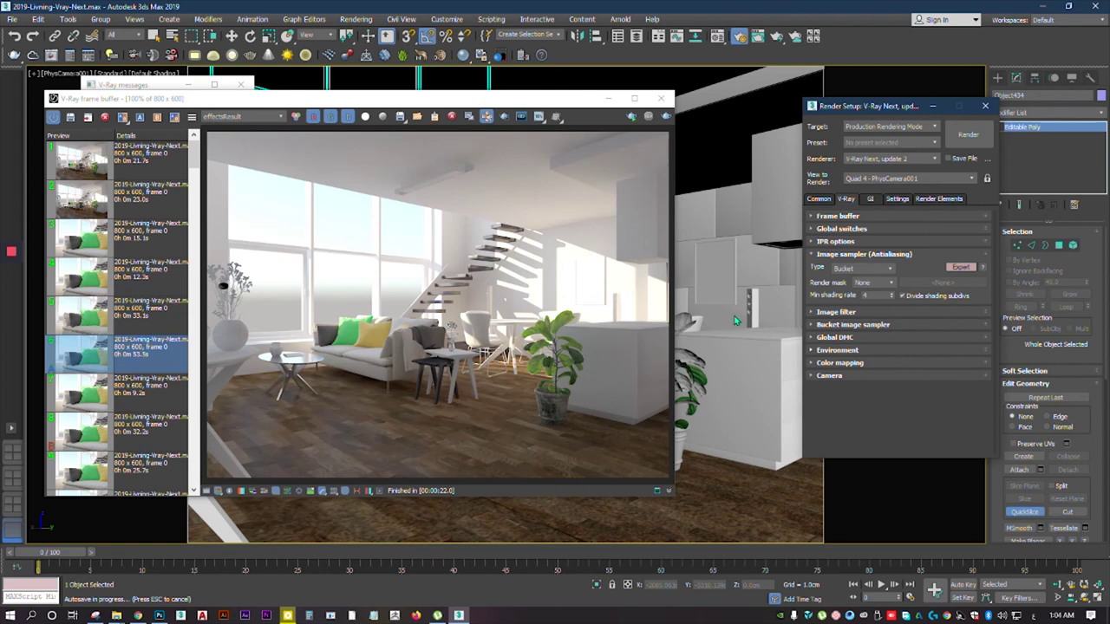
{"action": "key", "text": "Escape"}
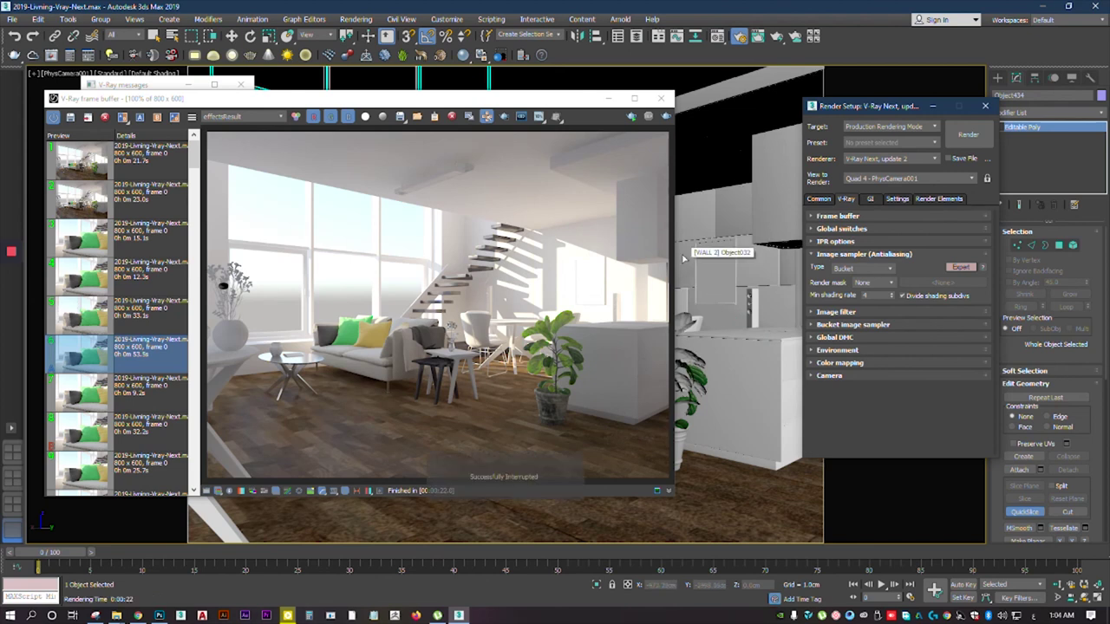